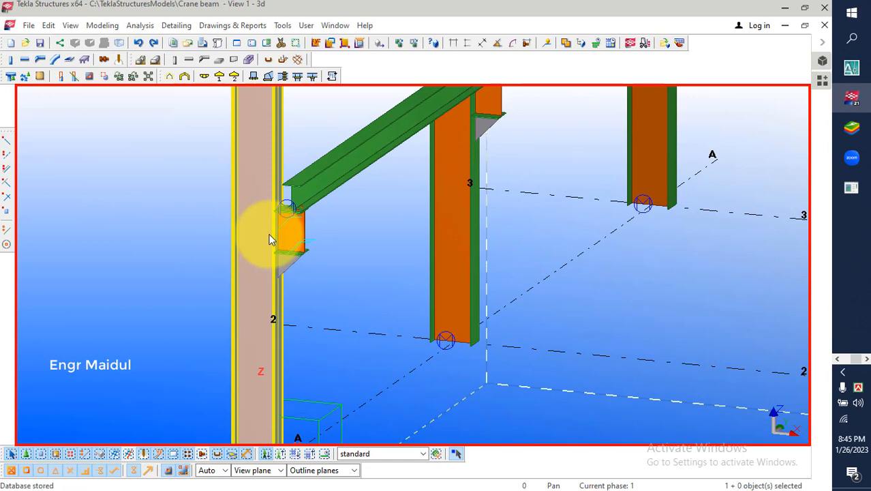
Switch the selection mode so that whole assemblies are picked instead of individual parts
scroll(269, 238, "down", 3)
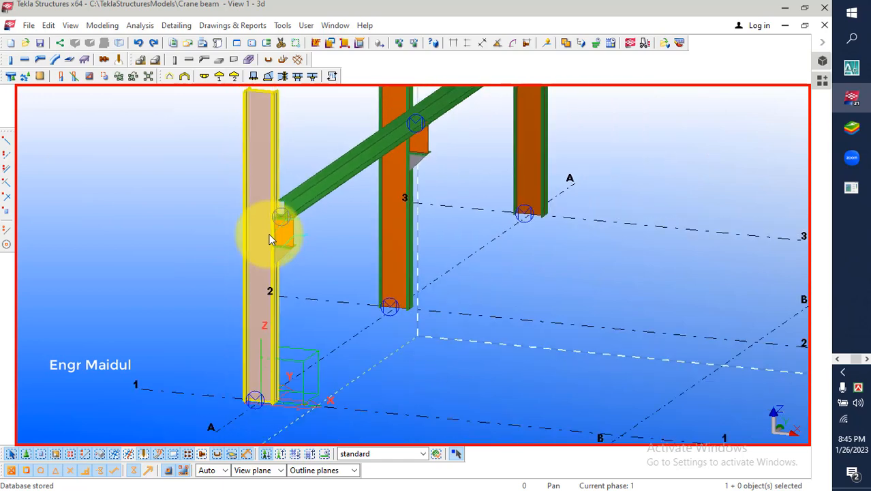
scroll(269, 240, "up", 2)
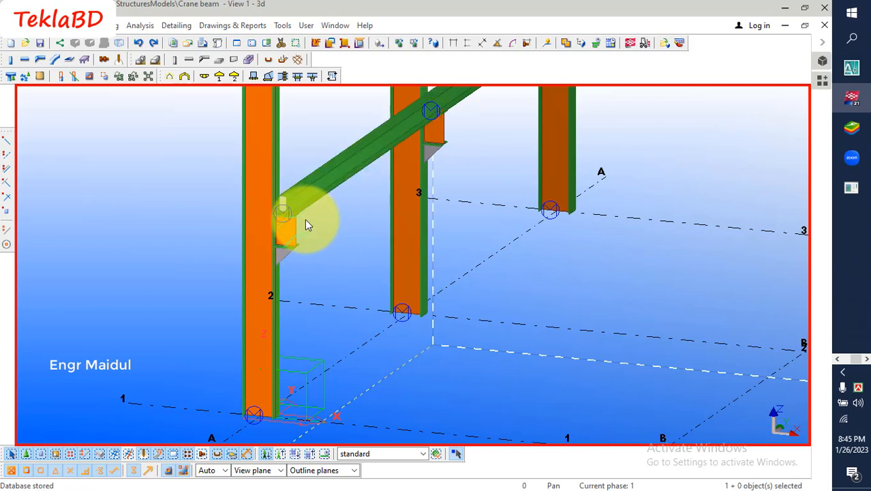
left_click(295, 453)
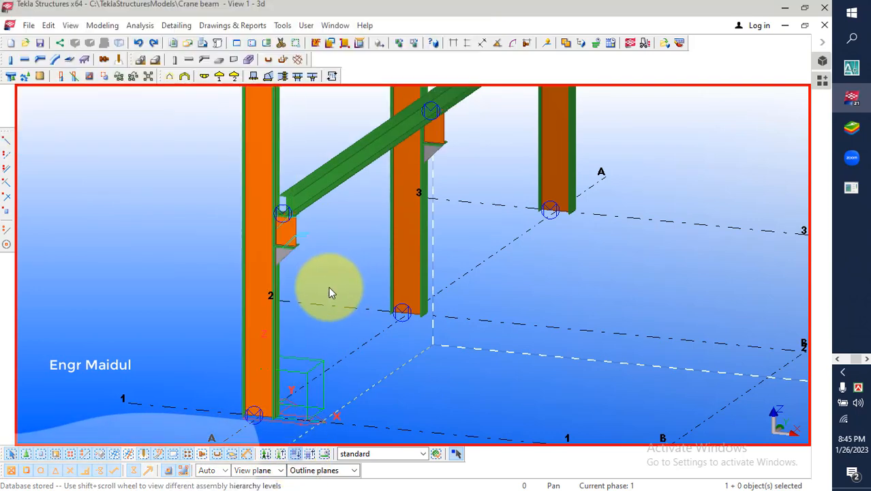
Examine the crane beam bracket connections on the columns, including the bolts, end plate and stiffeners at grid C/1
scroll(328, 293, "down", 5)
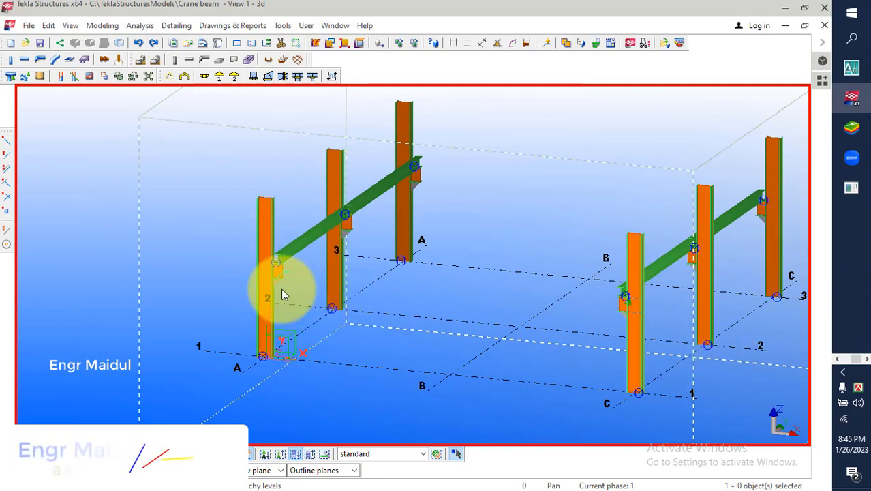
scroll(284, 294, "up", 10)
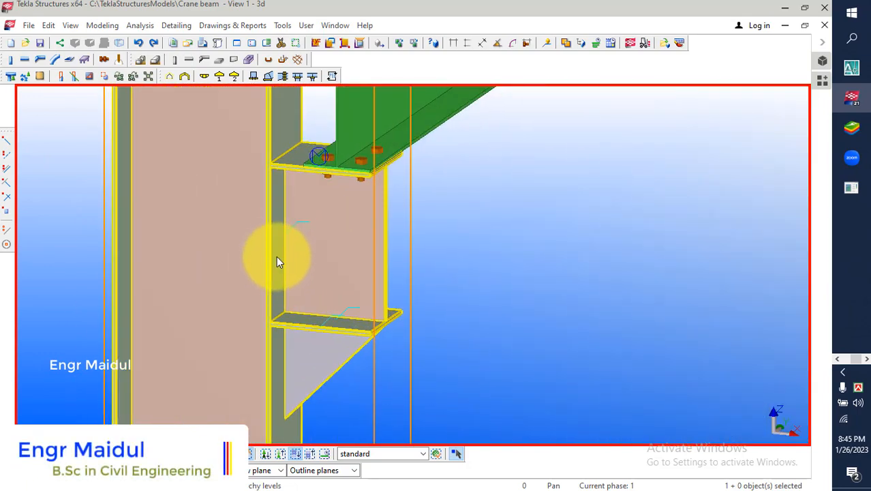
scroll(277, 262, "down", 10)
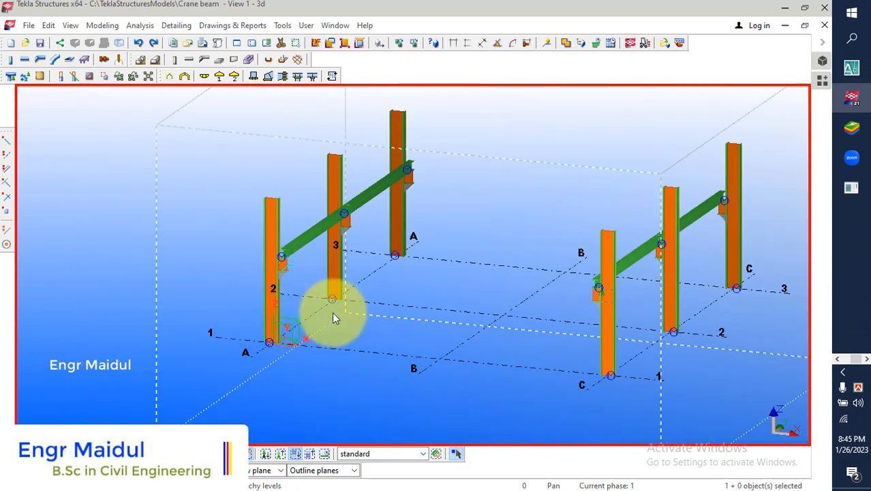
middle_click_drag(333, 318, 483, 353, "ctrl")
scroll(570, 130, "up", 6)
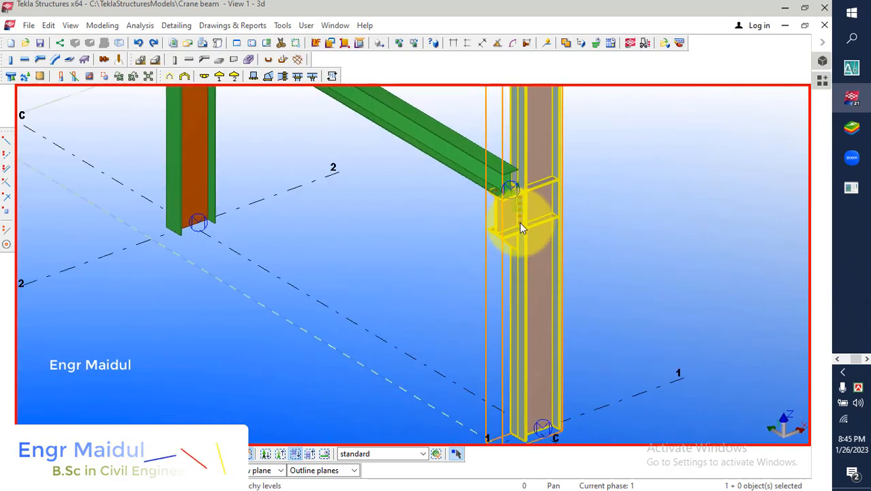
scroll(519, 221, "up", 8)
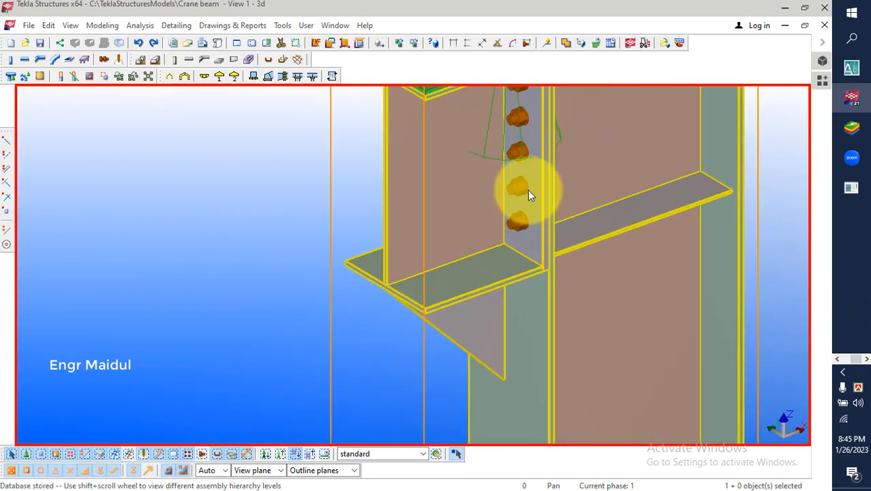
scroll(531, 280, "down", 2)
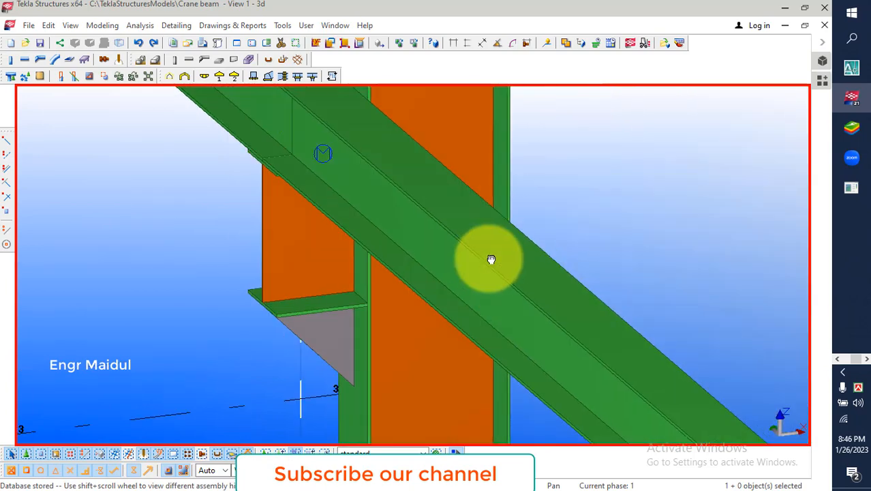
middle_click_drag(491, 259, 533, 334)
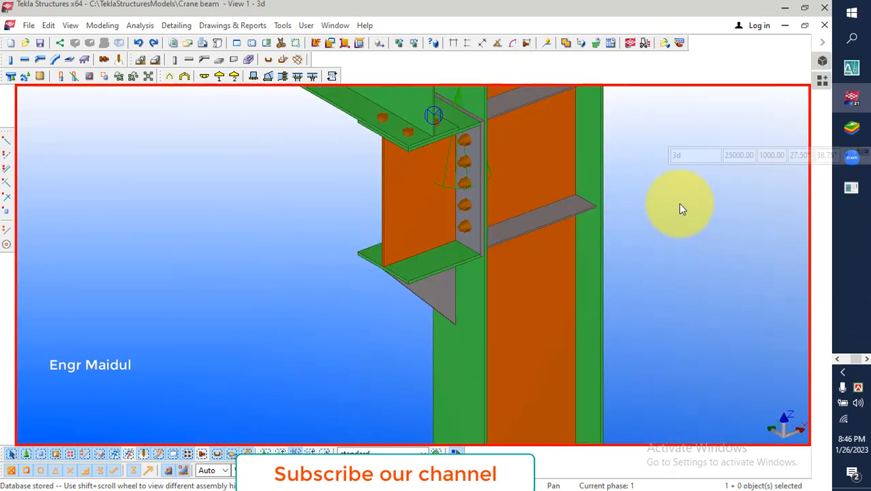
middle_click_drag(515, 210, 499, 149)
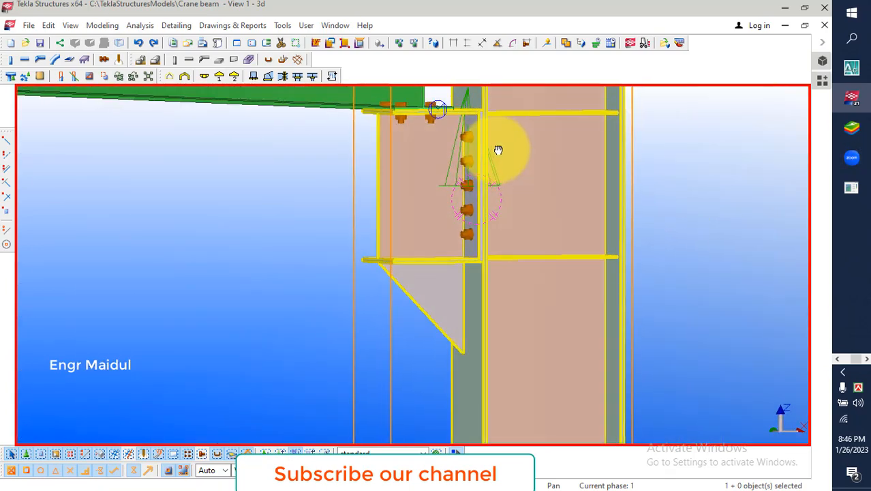
scroll(593, 266, "down", 10)
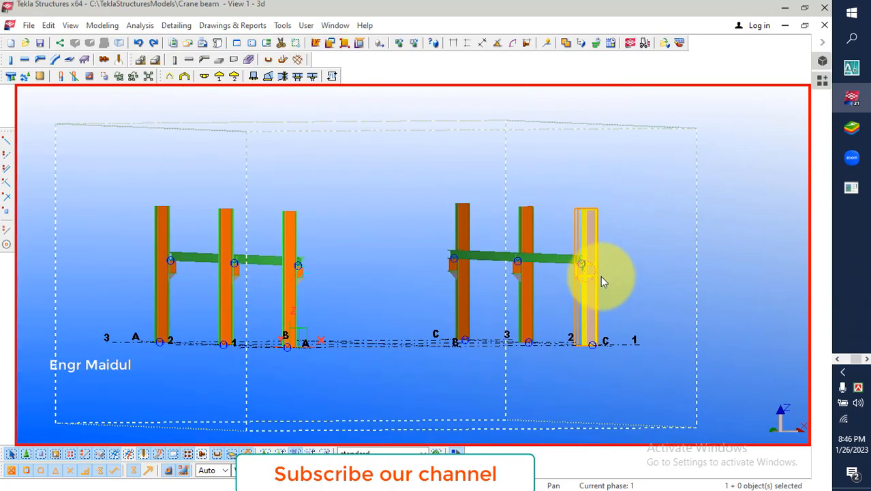
Create an assembly drawing of the column with its crane bracket at grid A/1
middle_click_drag(602, 282, 496, 305, "ctrl")
scroll(319, 258, "up", 6)
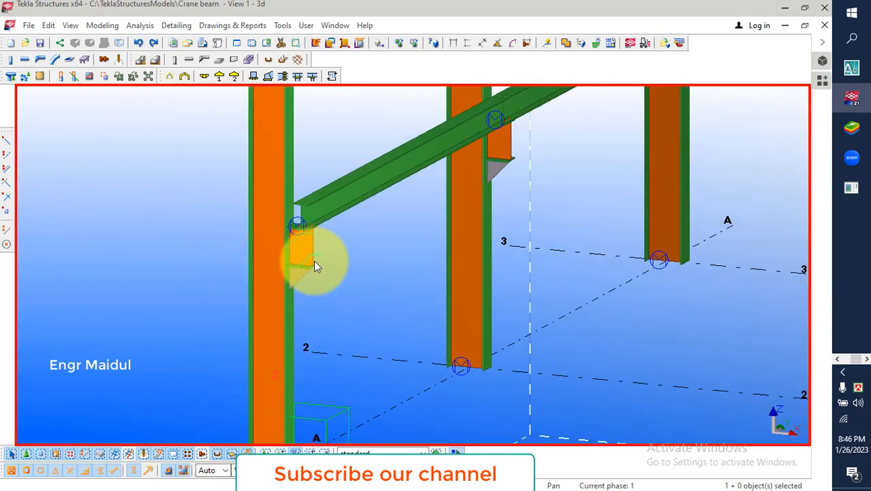
scroll(315, 266, "up", 5)
right_click(443, 225)
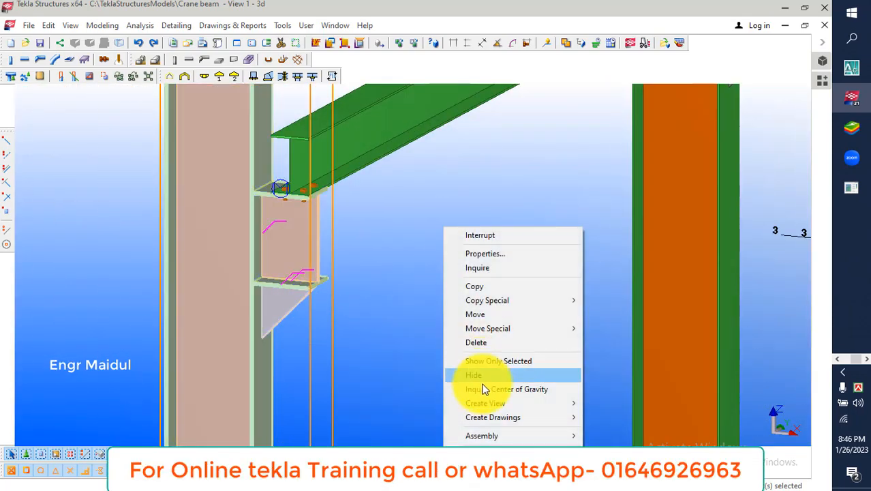
mouse_move(499, 417)
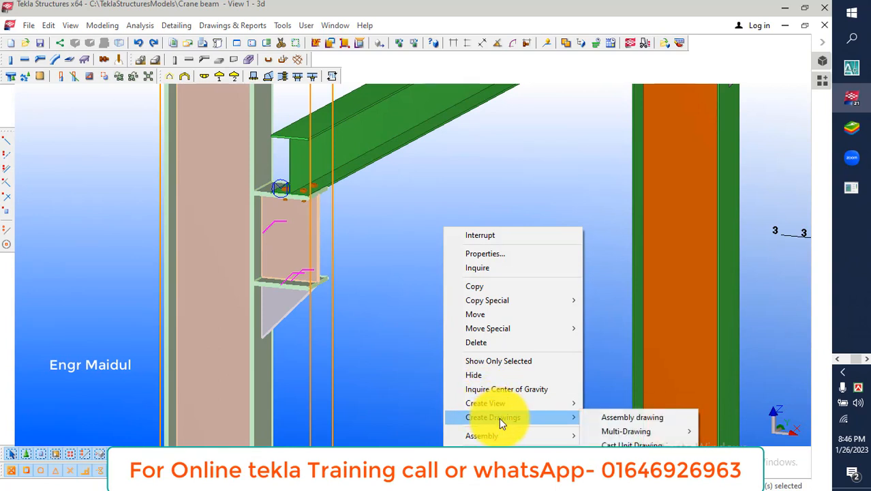
left_click(604, 417)
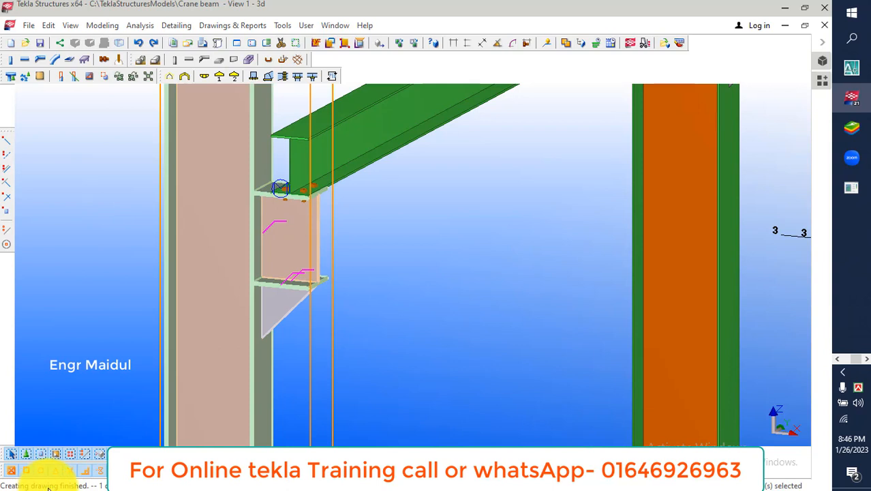
left_click(211, 439)
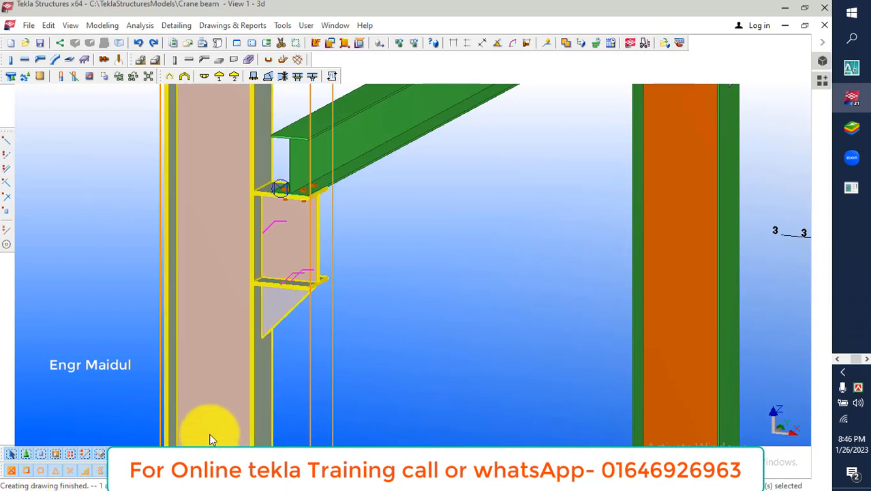
Check the new assembly drawing's entry in the Drawing List, including its sheet size, and close the list
left_click(227, 26)
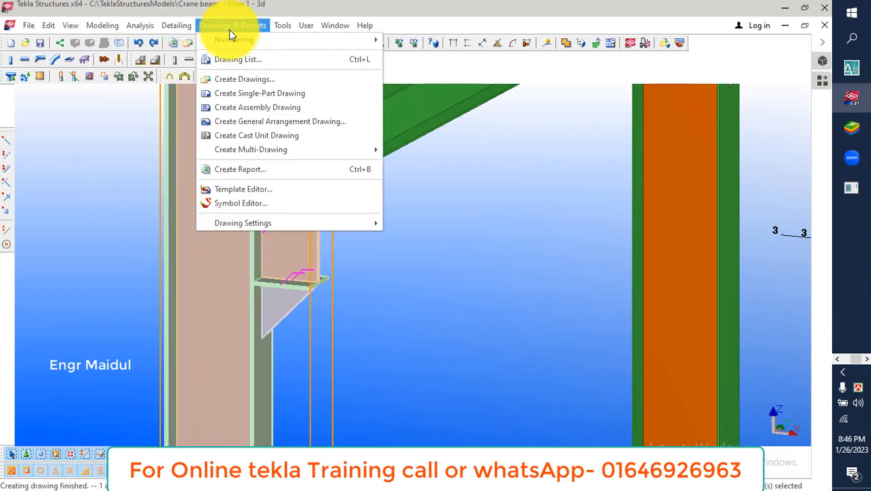
left_click(254, 59)
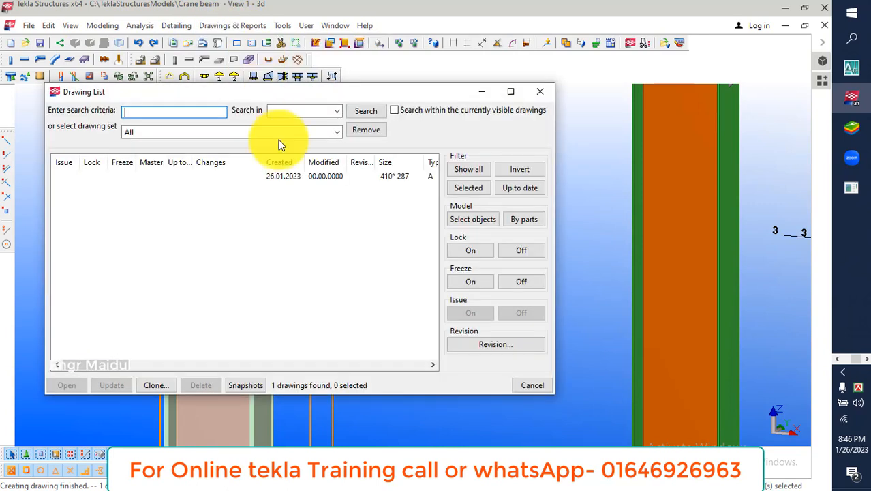
left_click(305, 175)
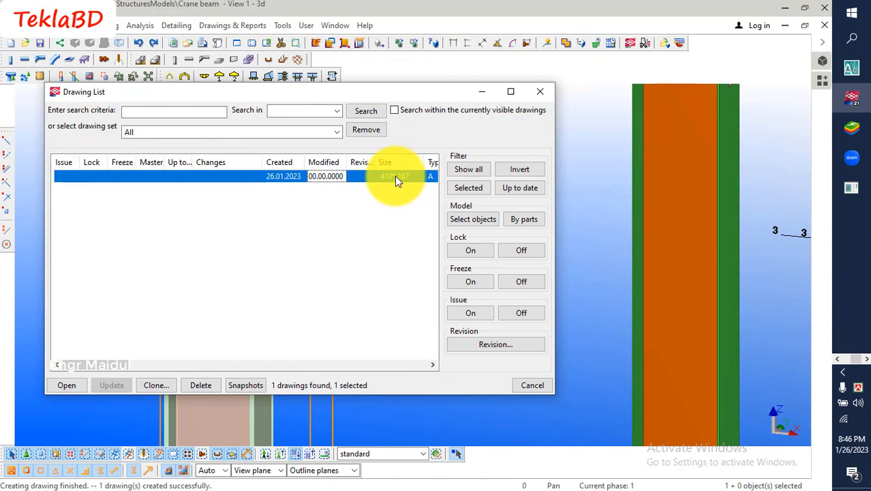
key("Escape")
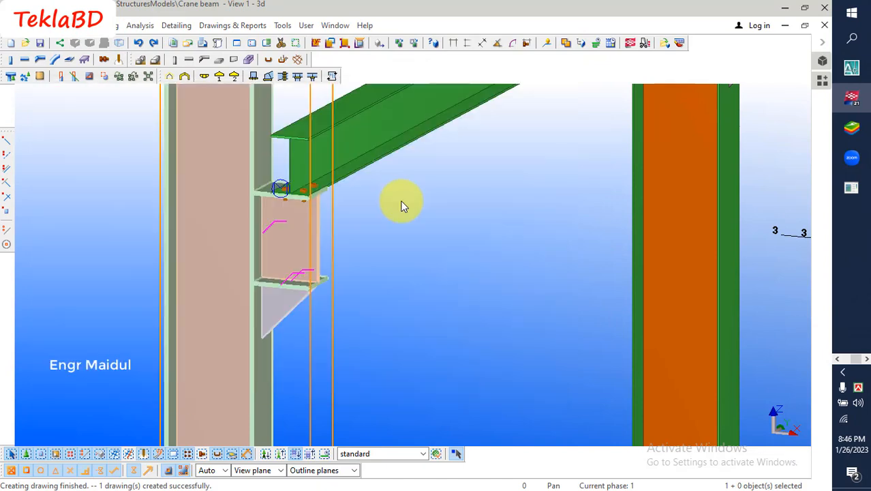
Set the drawing name to "Assembly Drawing" in the assembly drawing properties
left_click(240, 25)
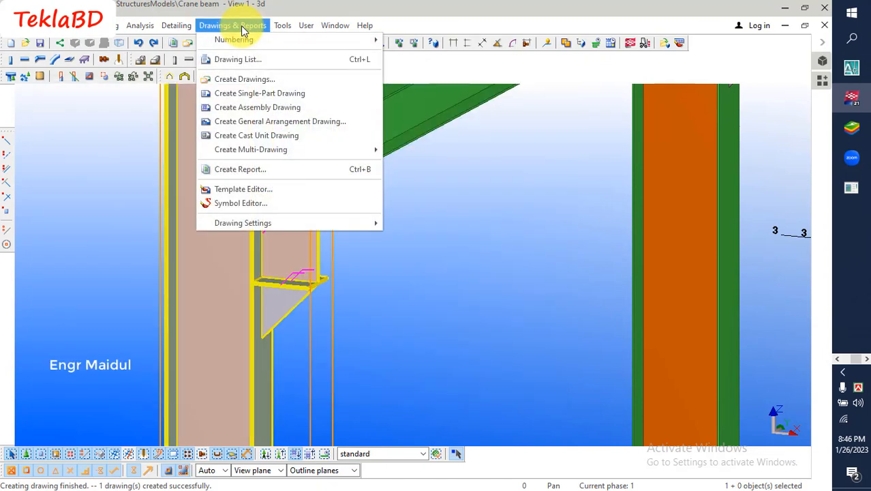
mouse_move(253, 223)
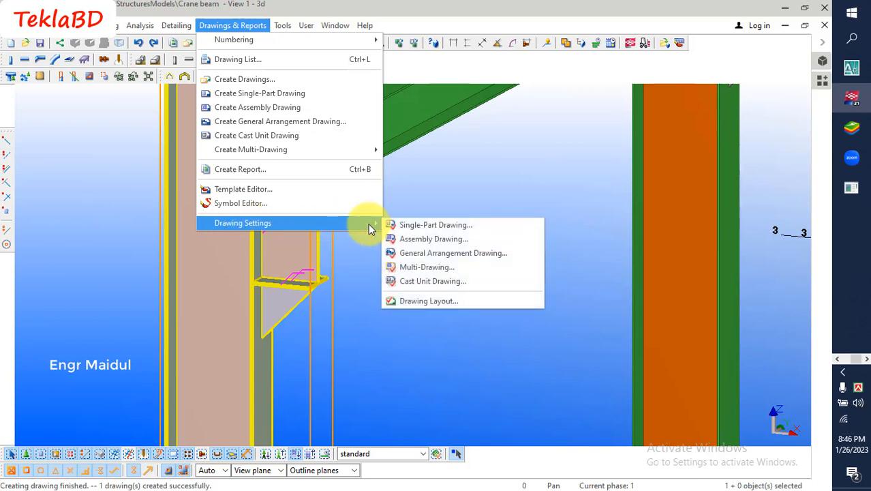
left_click(434, 239)
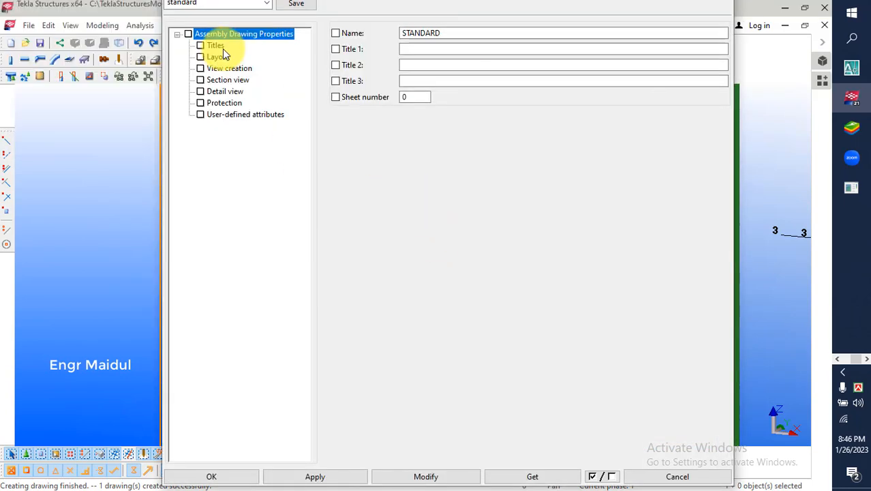
left_click(214, 45)
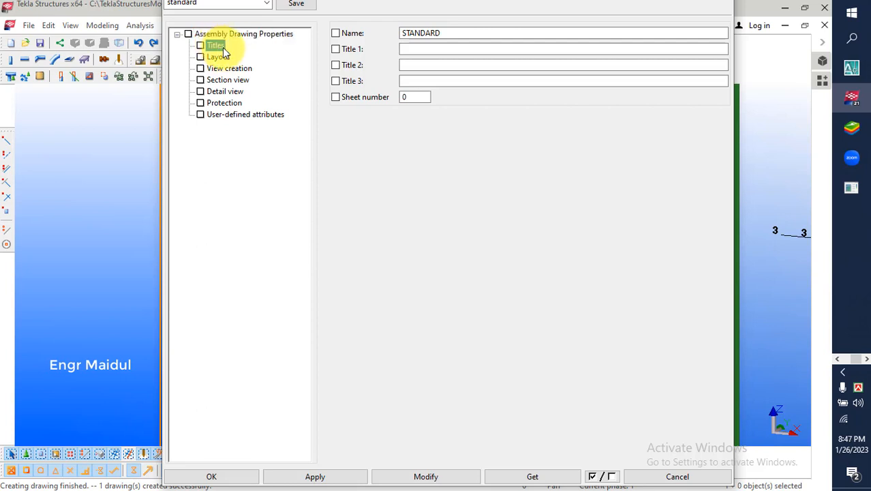
left_click_drag(459, 32, 376, 33)
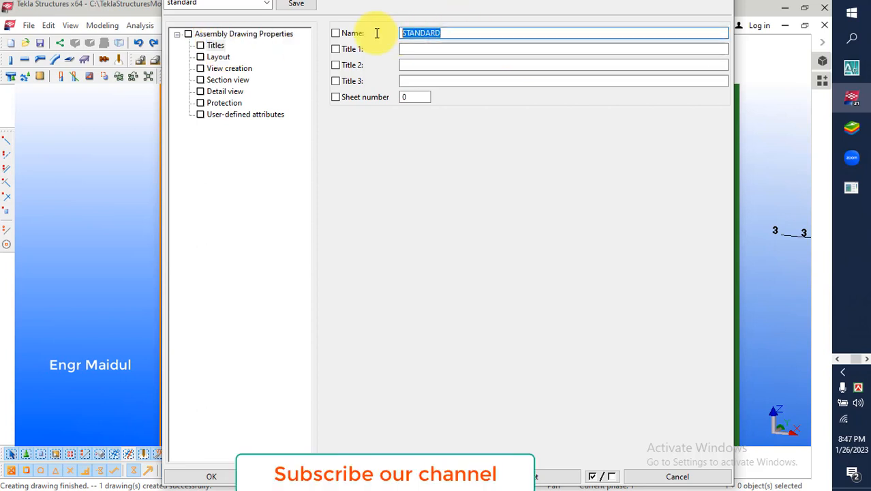
type("Assembly Drawing")
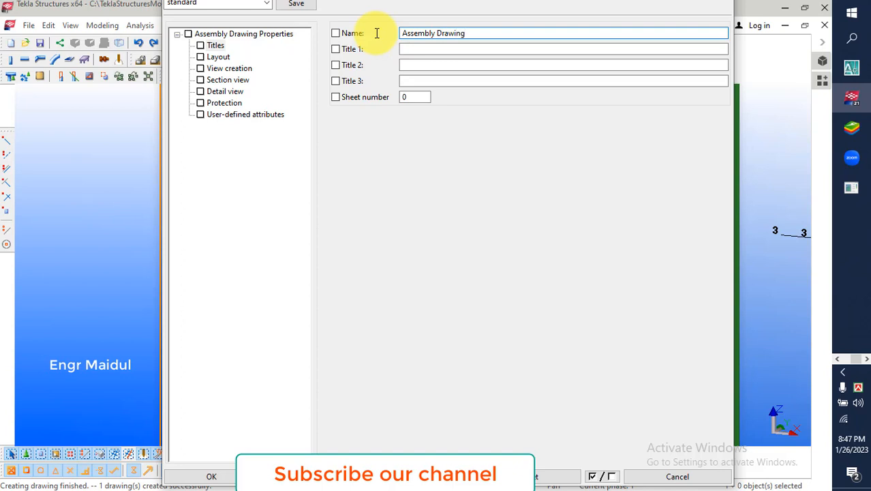
Choose the size definition mode for the sheet in the assembly drawing's layout properties and close the properties
left_click(220, 57)
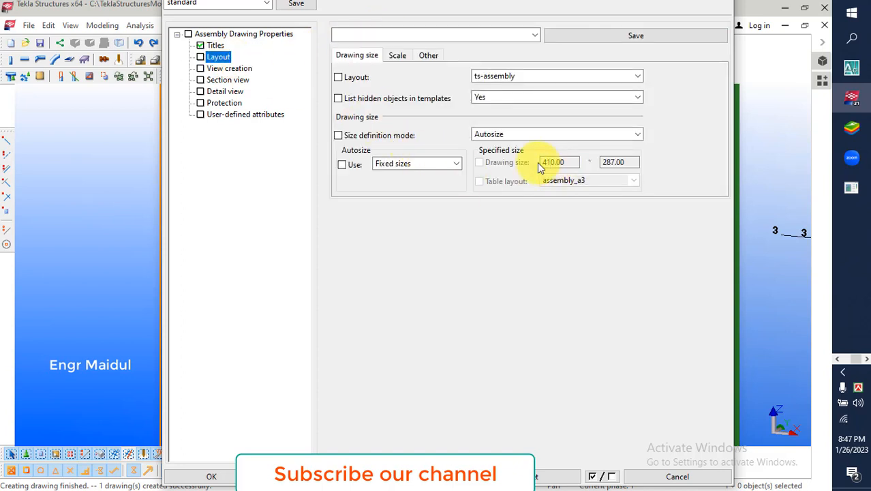
left_click(509, 135)
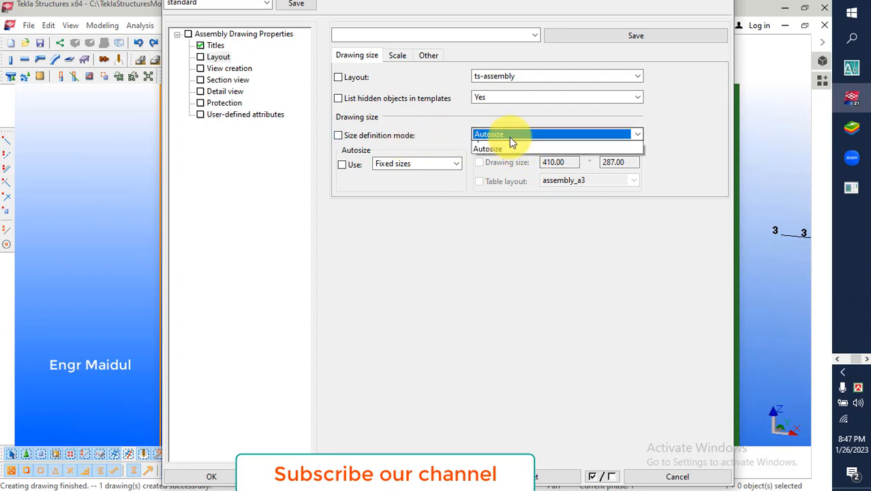
left_click(507, 149)
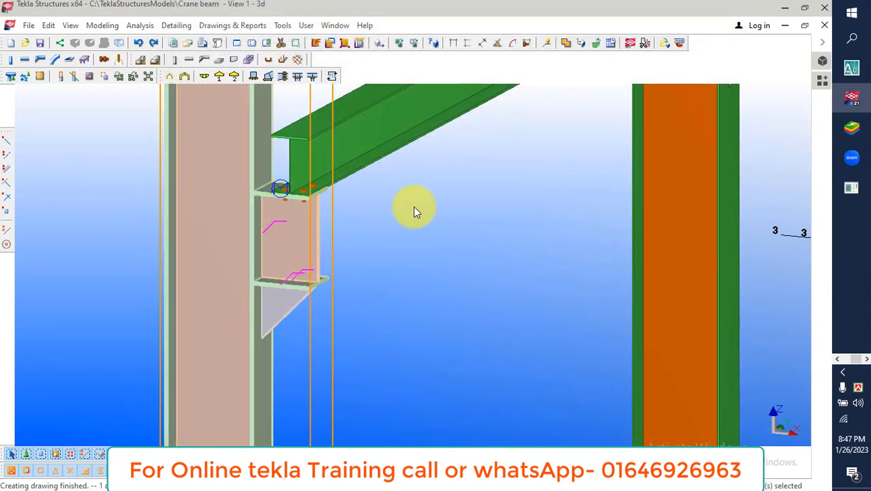
Delete the existing assembly drawing from the Drawing List and close the list
left_click(414, 207)
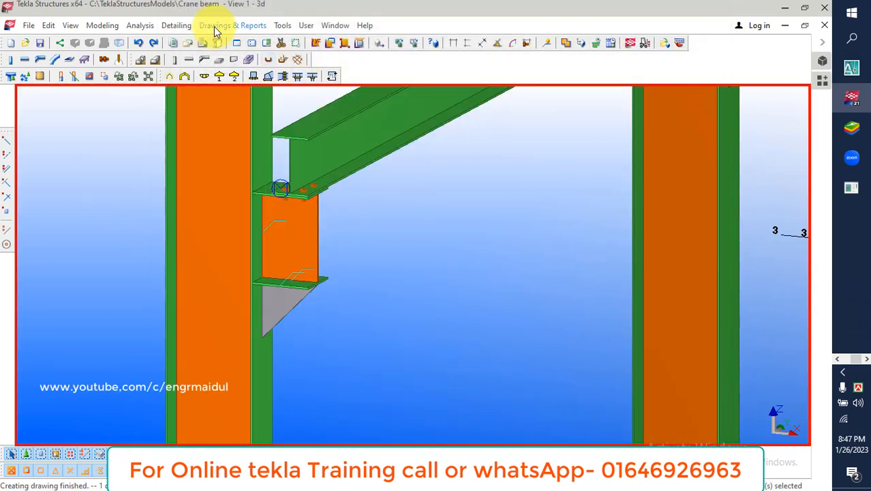
left_click(215, 26)
left_click(237, 62)
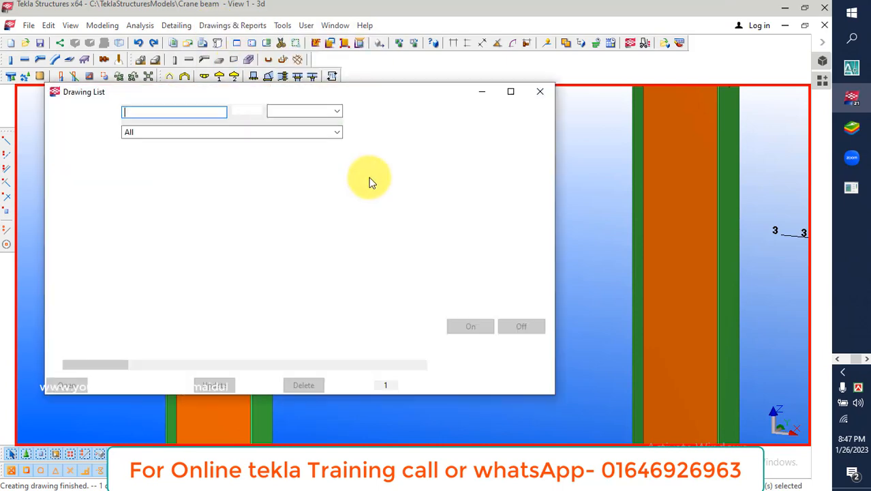
right_click(343, 177)
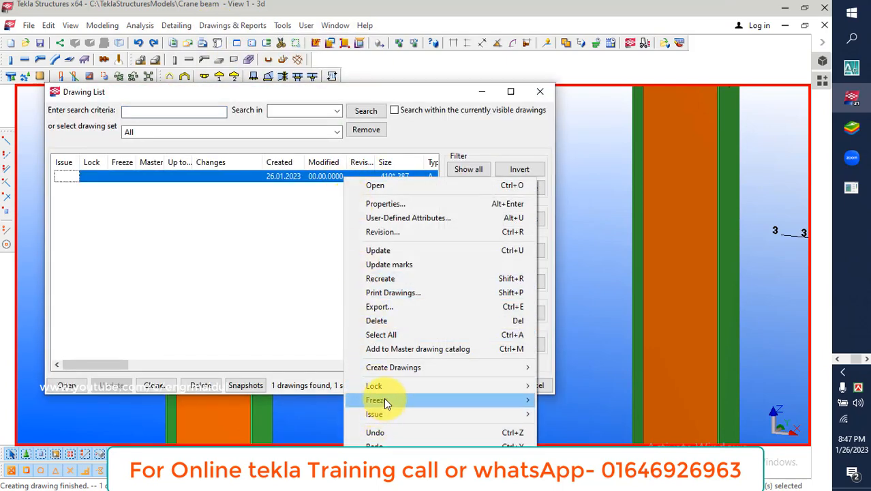
left_click(400, 321)
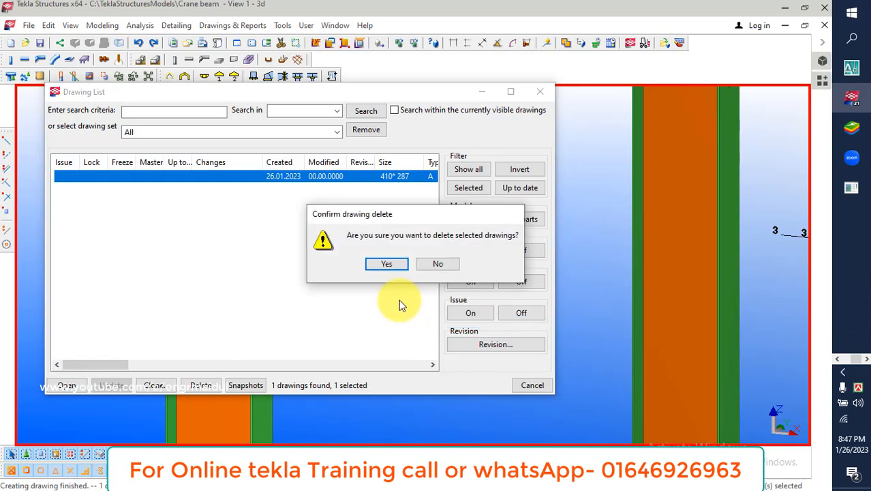
left_click(392, 263)
left_click(540, 91)
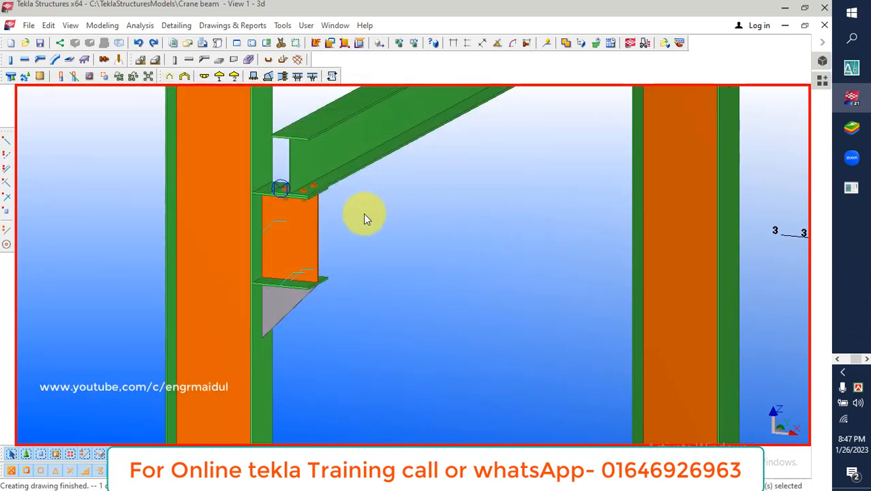
Create an assembly drawing of the column with its crane beam bracket
left_click(305, 227)
right_click(355, 234)
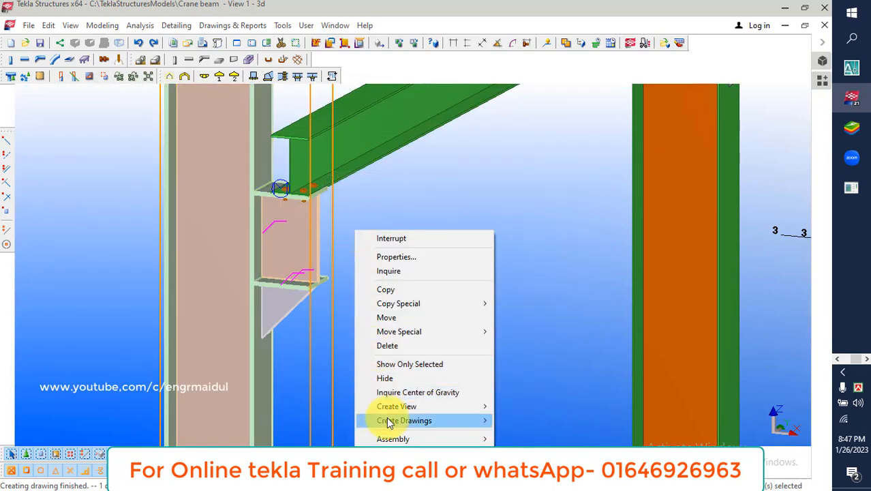
mouse_move(390, 419)
left_click(529, 424)
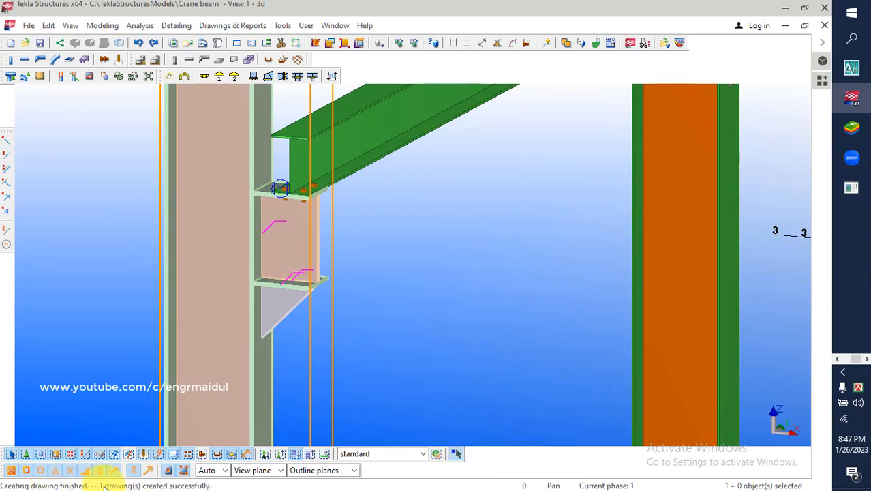
Open the new assembly drawing from the Drawing List, checking its sheet size, and minimize the list
left_click(211, 26)
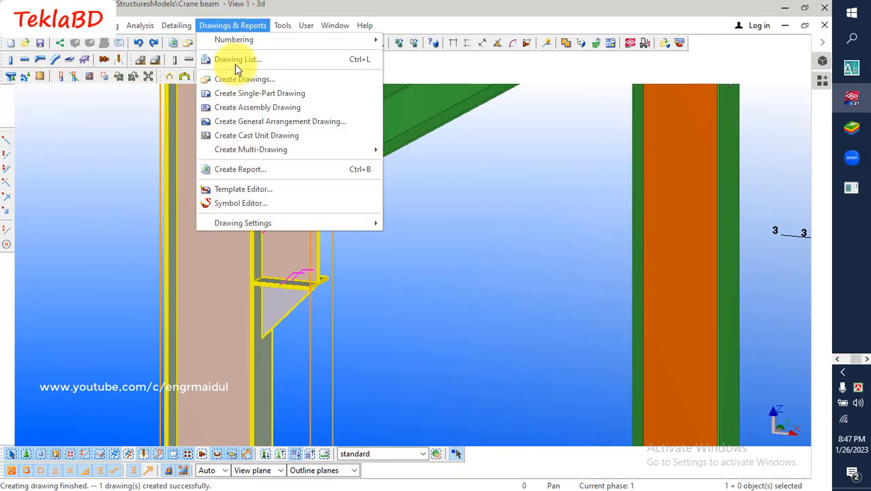
left_click(235, 62)
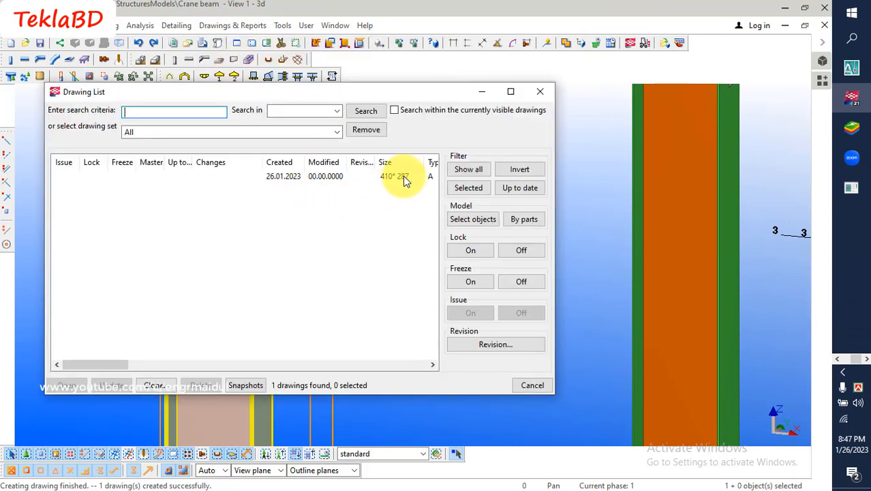
left_click(394, 182)
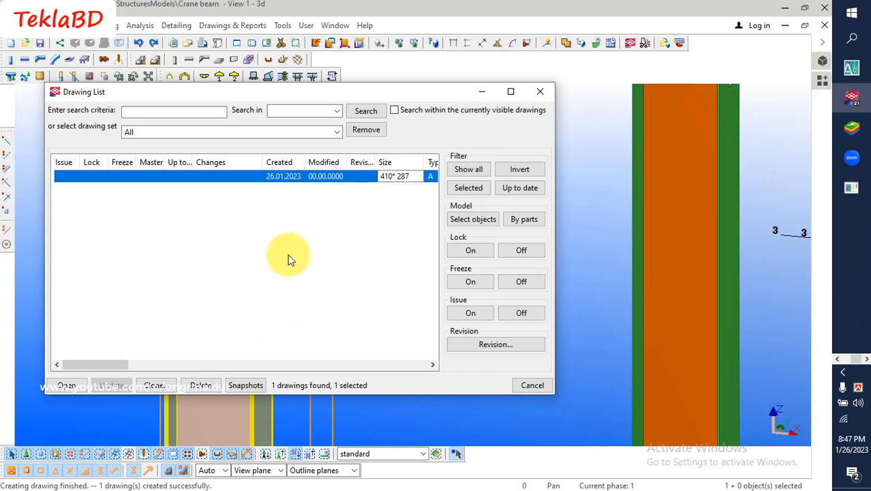
double_click(307, 177)
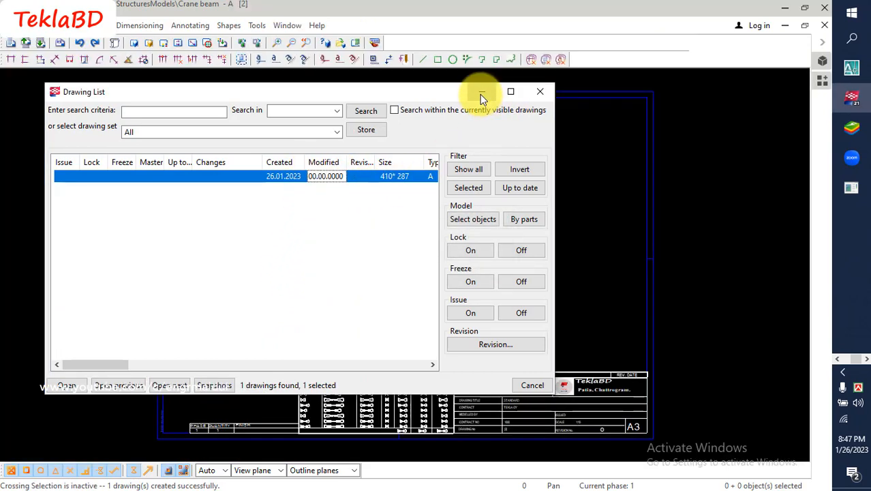
left_click(482, 93)
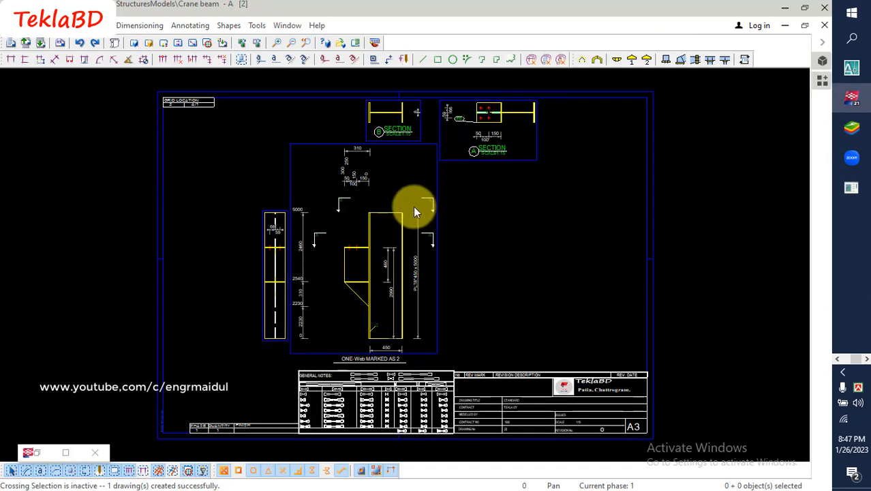
Examine the bracket plates, triangular stiffener and column flange in the front view and the overall layout of the sheet
scroll(409, 239, "down", 2)
scroll(403, 244, "up", 2)
scroll(401, 250, "up", 5)
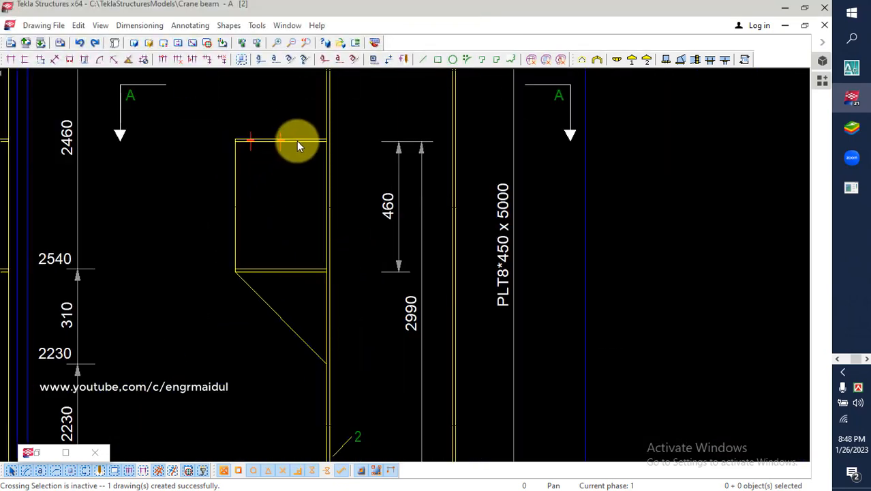
left_click(296, 140)
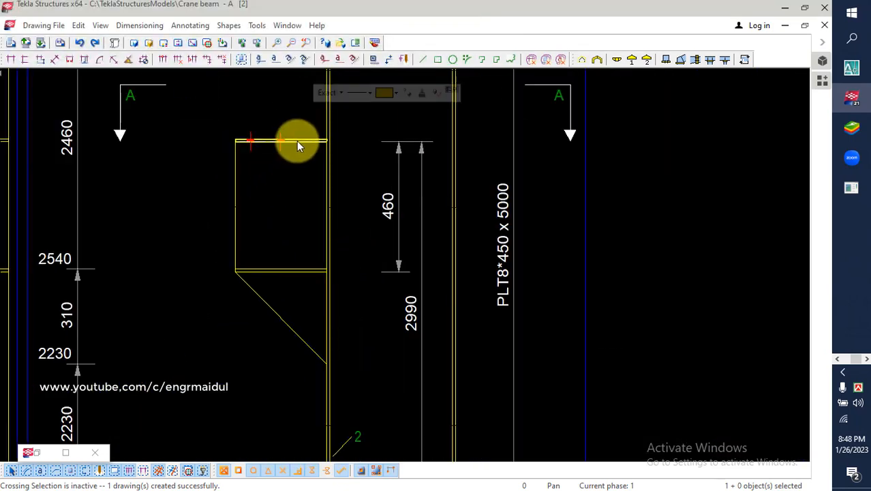
scroll(338, 193, "down", 1)
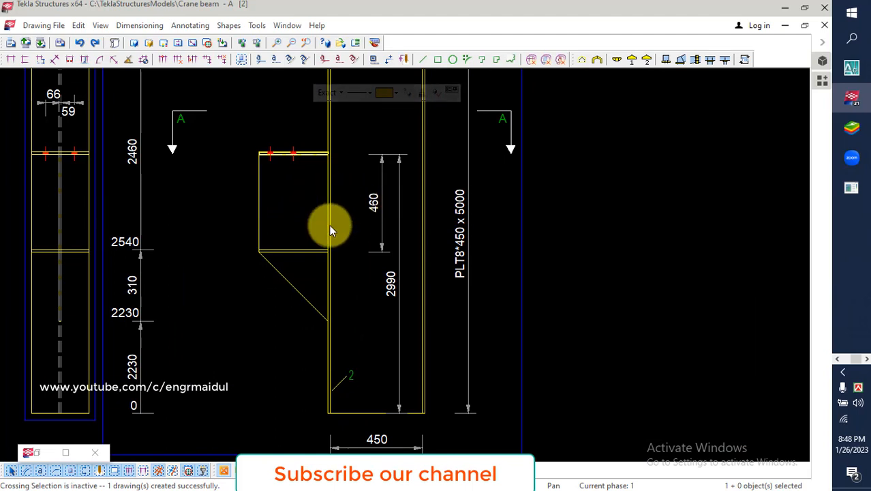
left_click(286, 282)
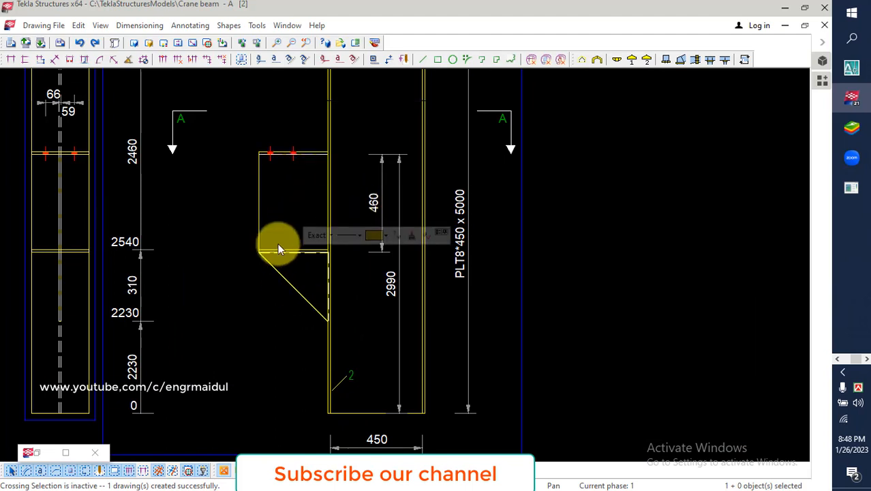
scroll(283, 280, "down", 1)
left_click(255, 272)
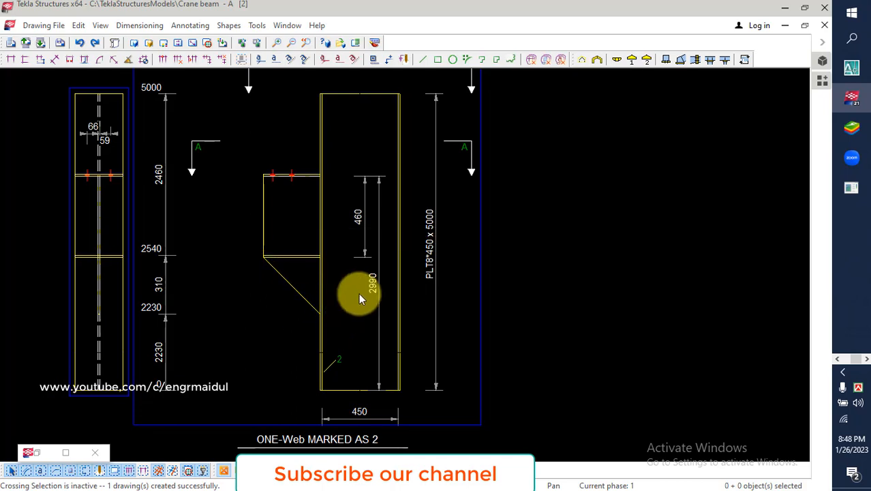
left_click(398, 333)
scroll(363, 358, "down", 3)
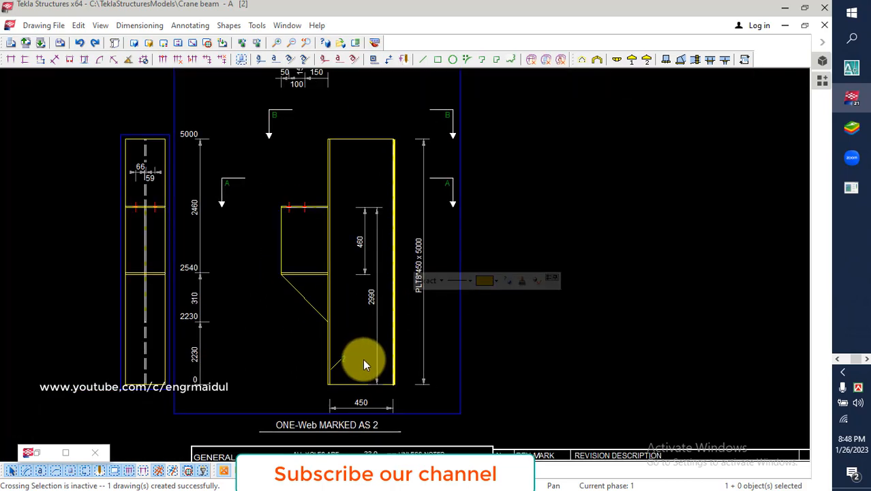
scroll(340, 247, "down", 3)
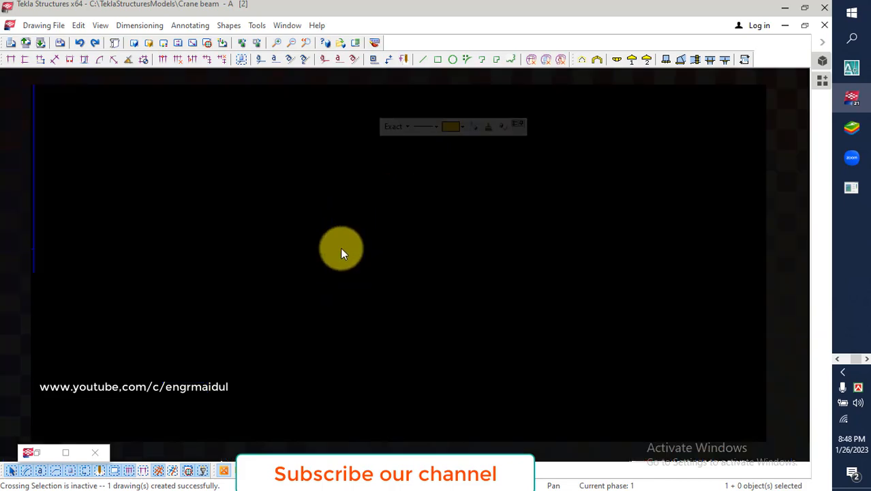
scroll(337, 248, "down", 2)
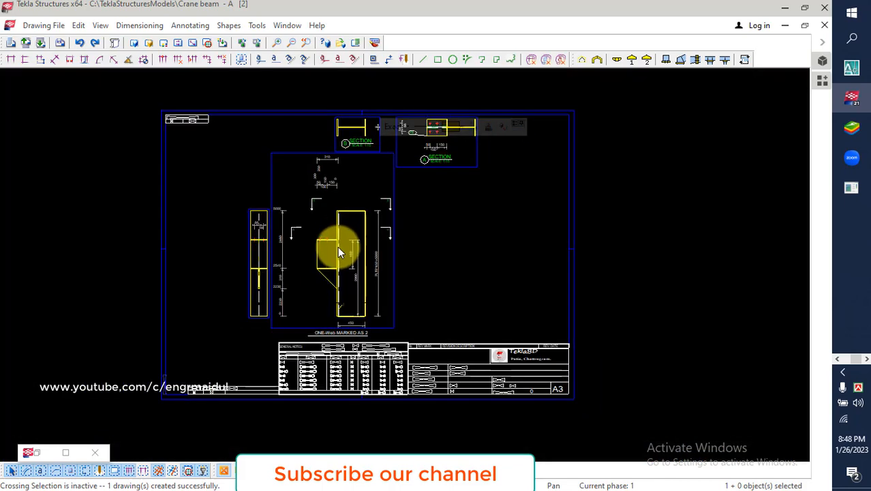
scroll(313, 279, "up", 5)
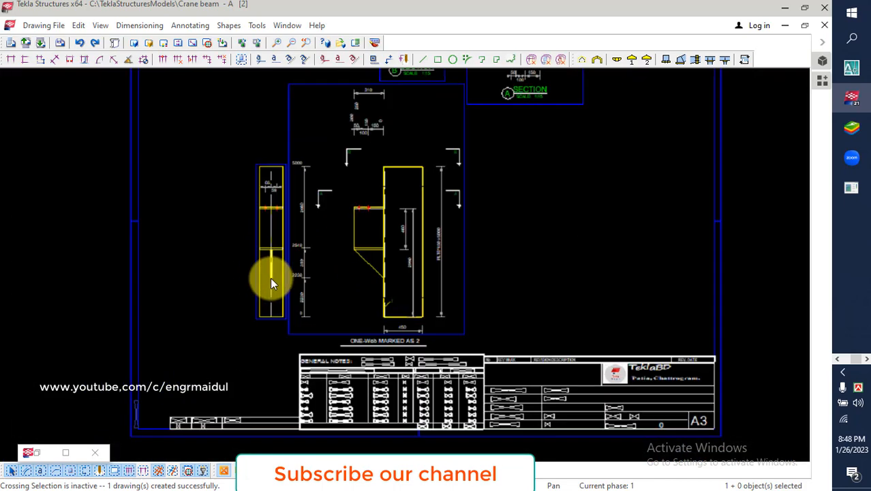
Move the column's side view farther away from the front view
left_click(251, 334)
left_click_drag(253, 333, 202, 331)
left_click(258, 333)
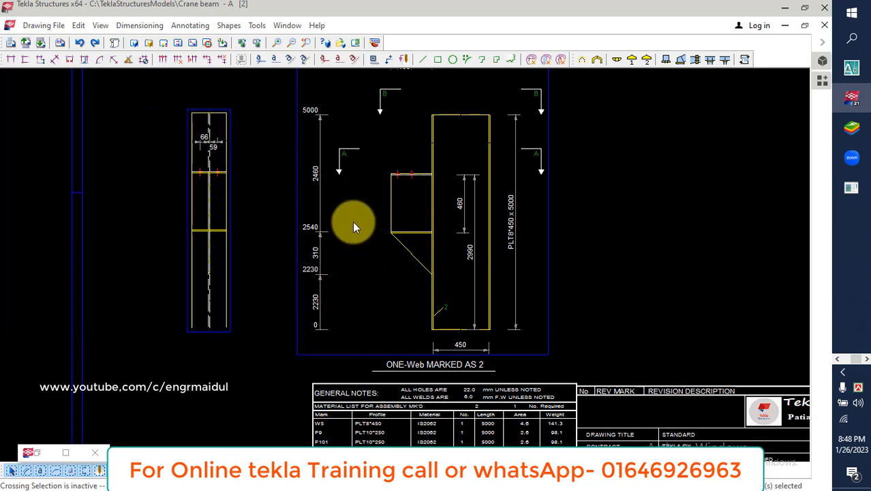
Compare the crane beam bracket as shown in the column's side view and front view
left_click_drag(353, 221, 385, 211)
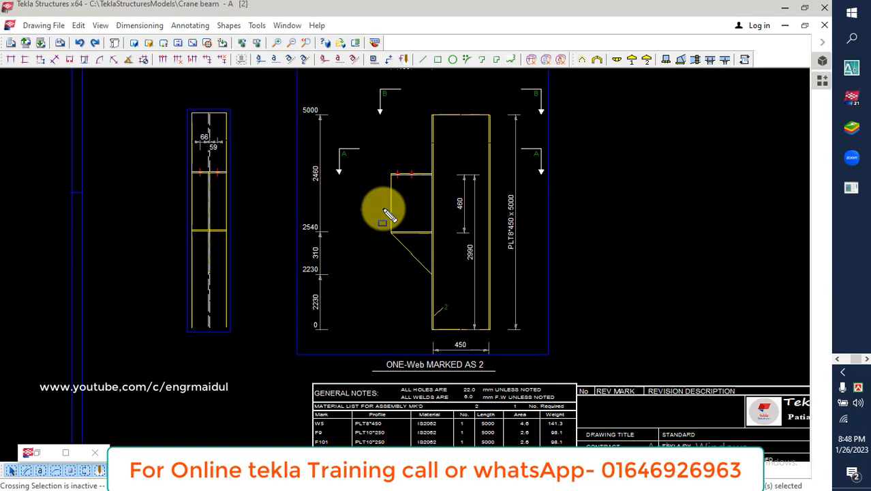
scroll(220, 196, "up", 4)
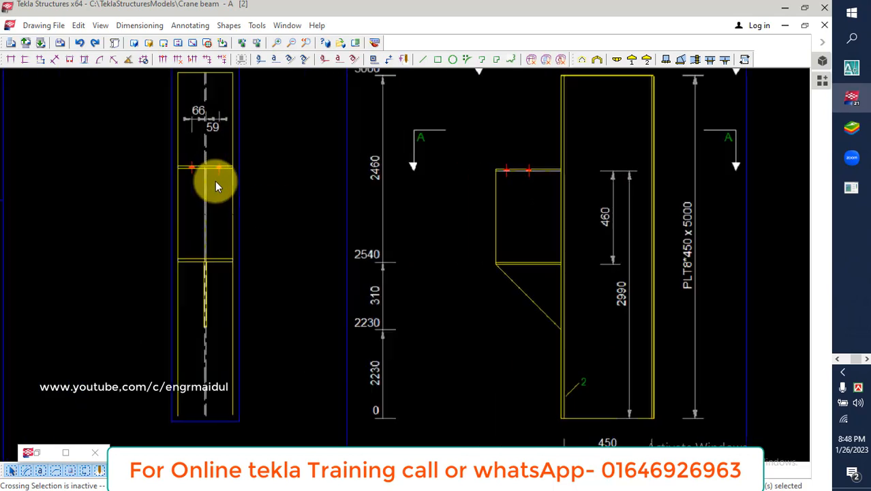
left_click(212, 167)
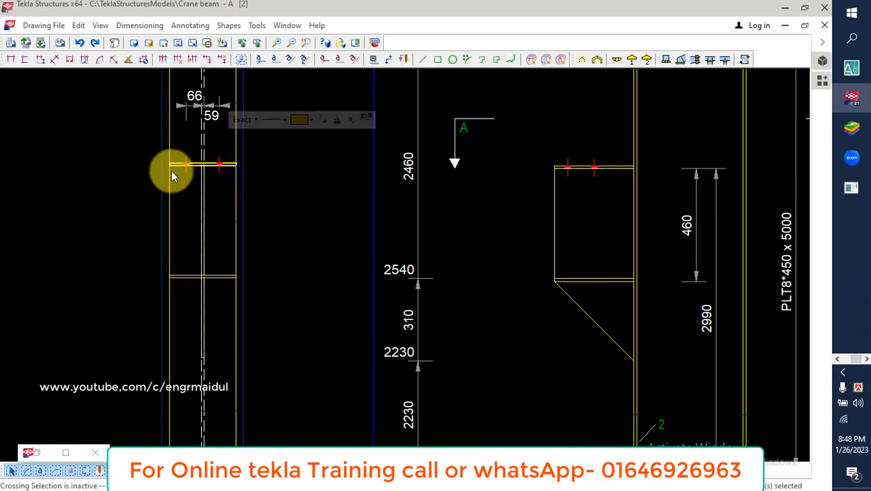
mouse_move(149, 152)
left_mouse_down()
mouse_move(244, 228)
mouse_move(259, 289)
left_mouse_up()
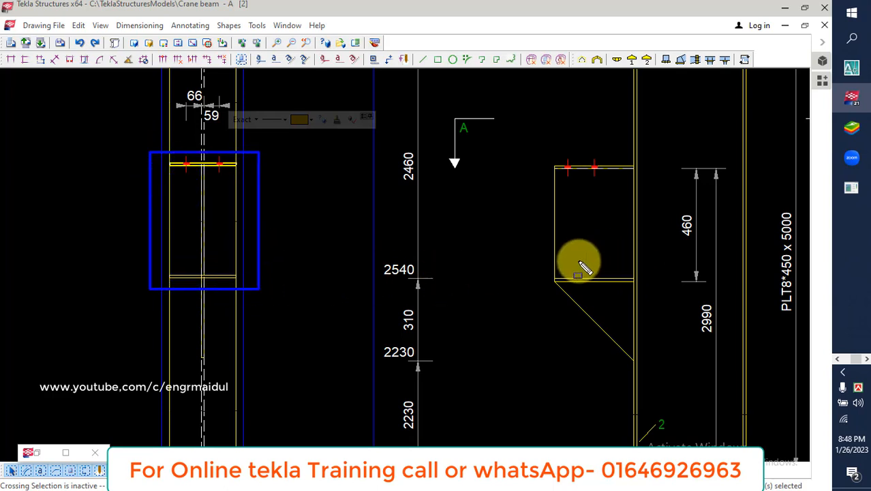
left_click_drag(579, 260, 561, 240)
left_click_drag(535, 146, 645, 301)
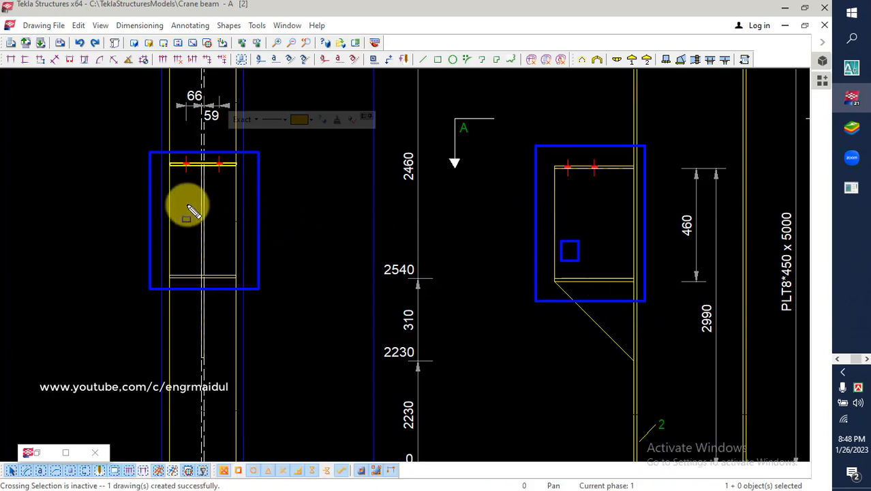
key("Escape")
scroll(208, 203, "down", 2)
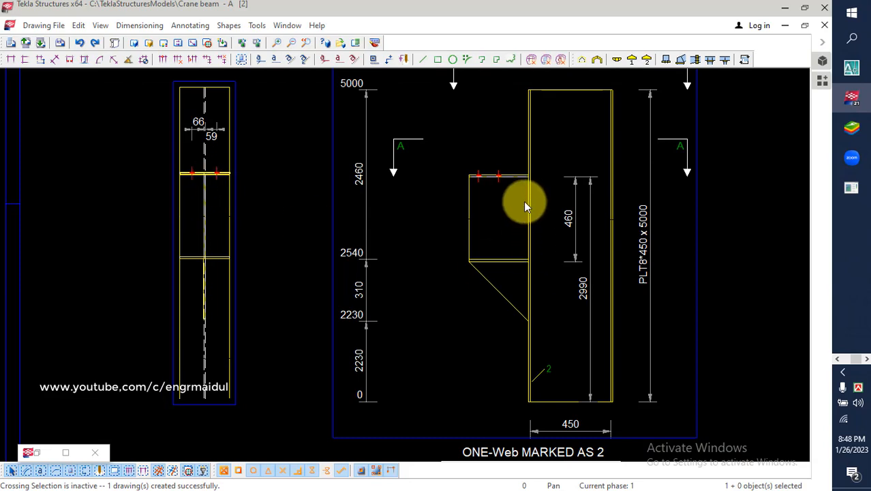
scroll(250, 243, "down", 1)
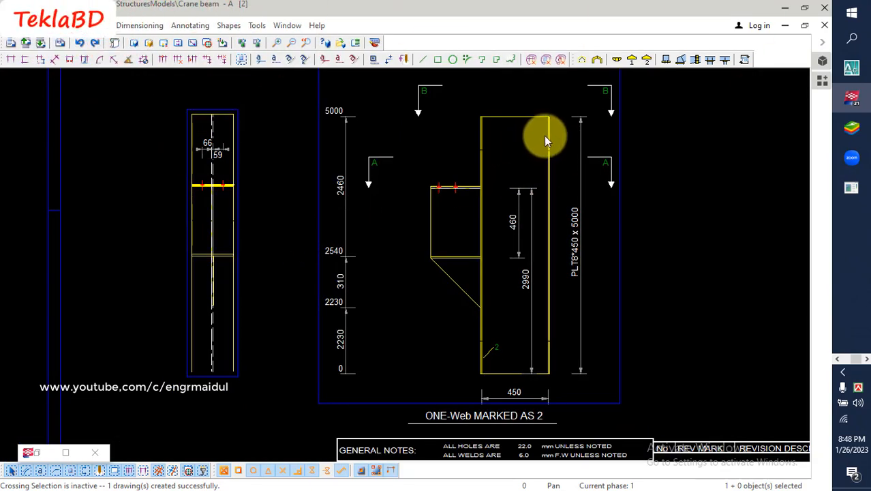
Move the column width dimension closer to the column base in the front view
middle_click_drag(521, 349, 514, 320)
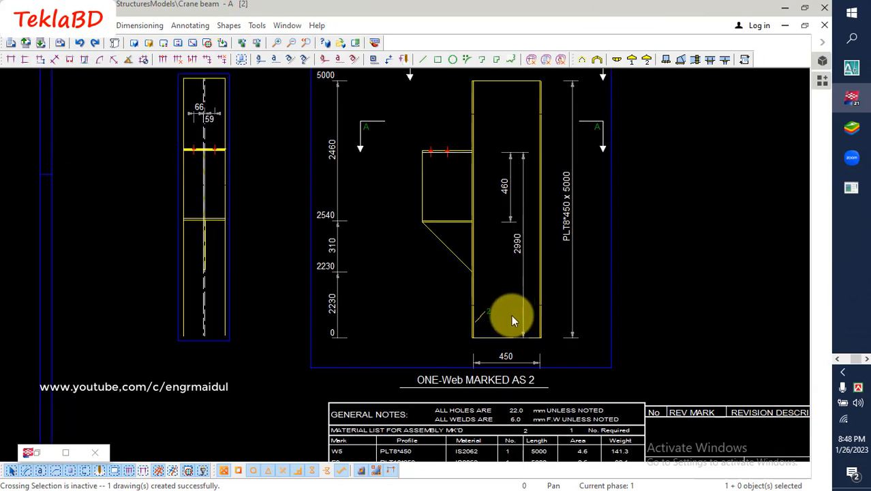
scroll(511, 359, "up", 2)
left_click(508, 354)
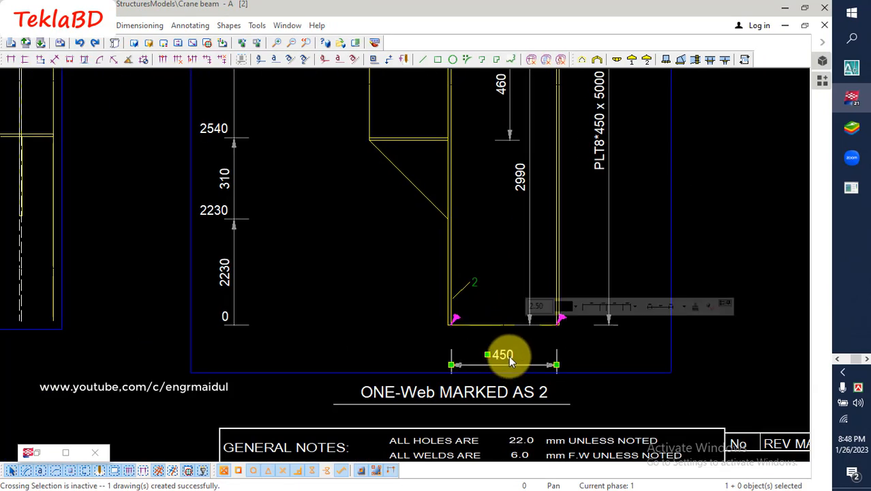
left_click_drag(509, 355, 508, 334)
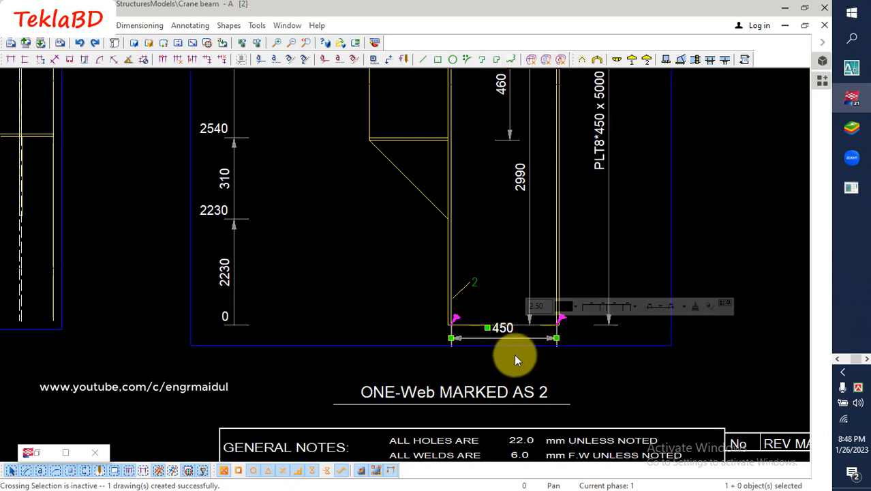
left_click(469, 349)
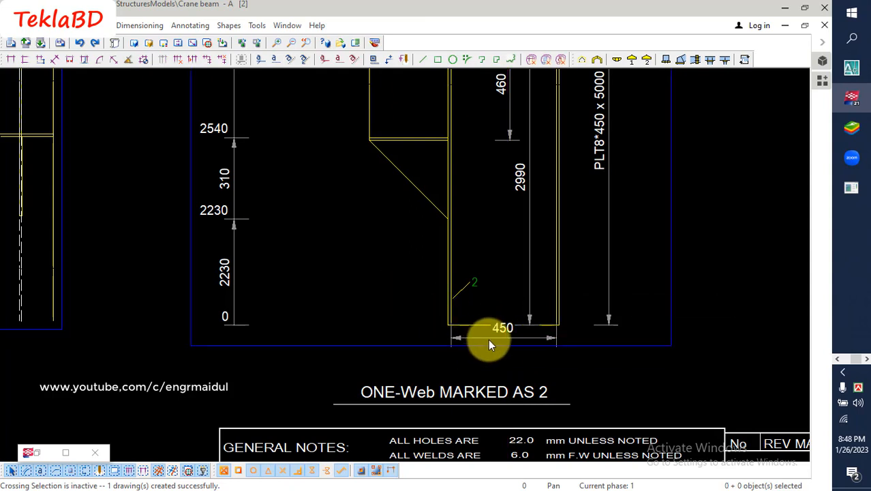
scroll(488, 338, "down", 2)
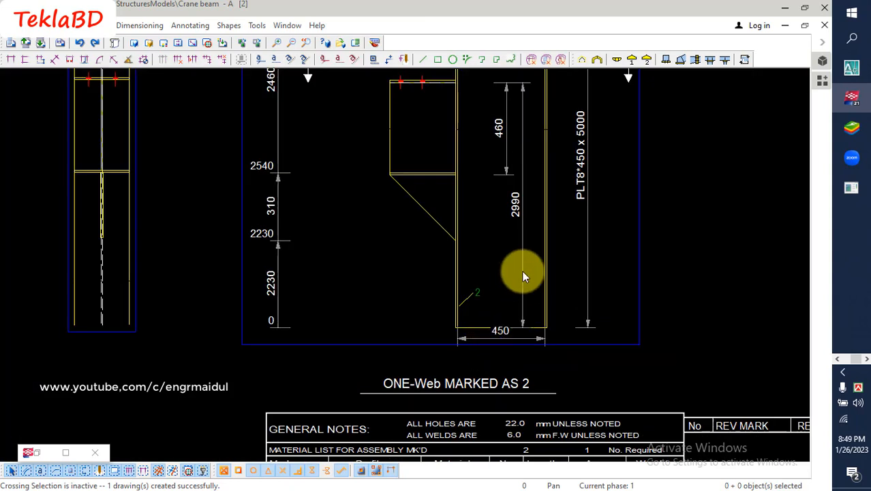
Move the 2990 dimension toward the column's outer flange and bring the PLT8*450 x 5000 dimension closer to the column
left_click(523, 269)
left_click_drag(522, 266, 533, 274)
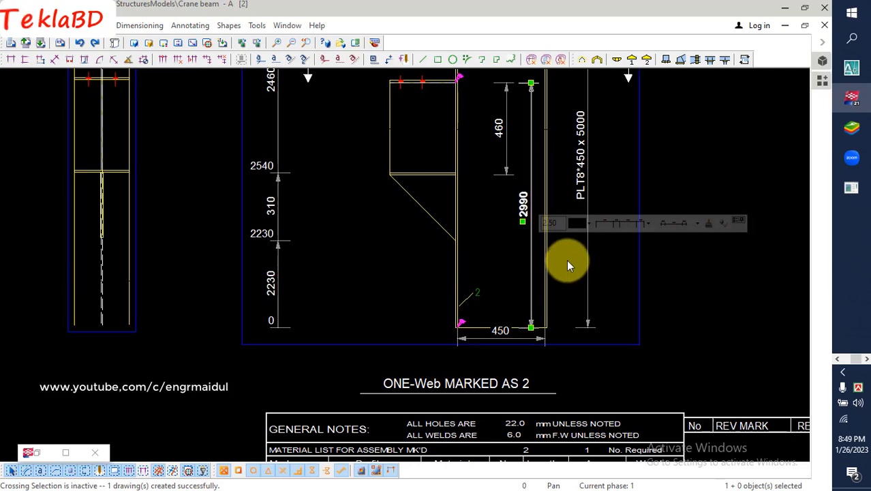
left_click(588, 253)
left_click_drag(576, 255, 572, 254)
Move the bracket's 460 height dimension next to the column flange on the bracket side
middle_click_drag(516, 288, 526, 390)
scroll(496, 217, "up", 2)
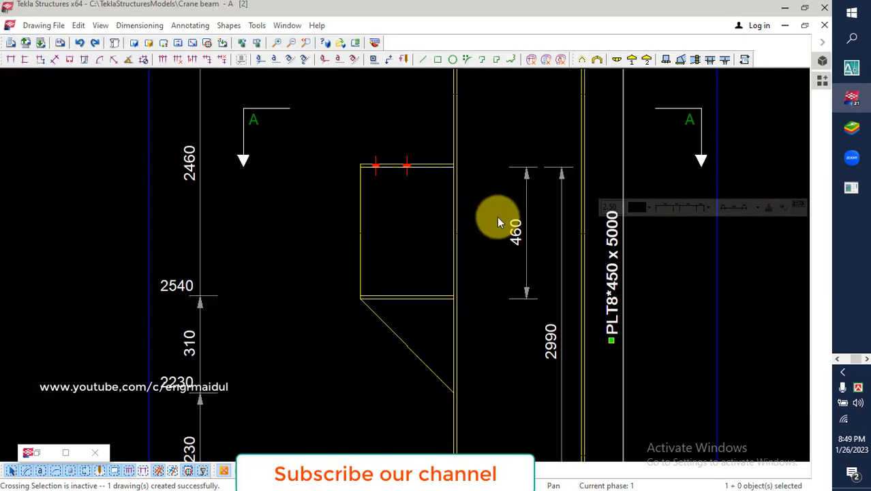
left_click(524, 223)
left_click_drag(524, 223, 476, 223)
scroll(477, 223, "down", 2)
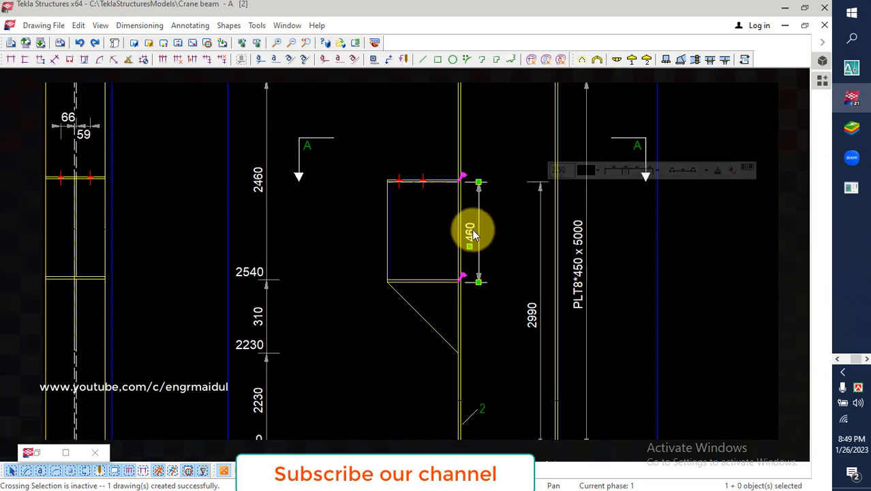
middle_click_drag(502, 306, 484, 233)
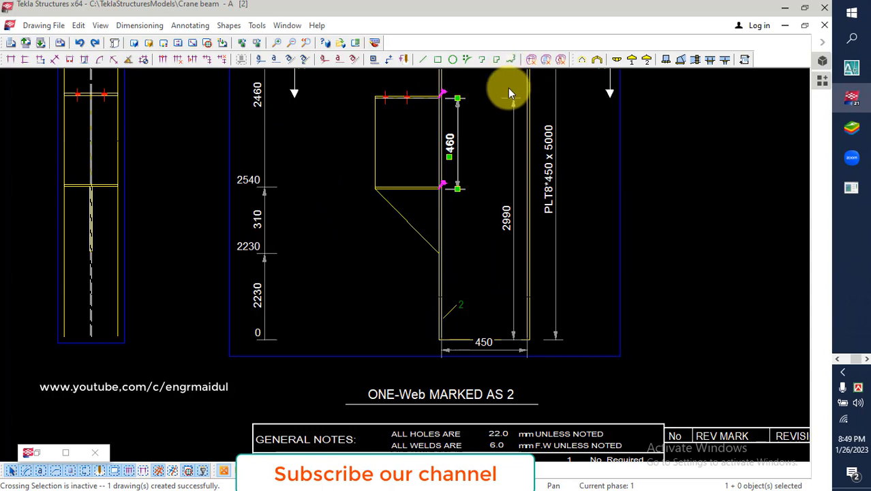
Add a vertical dimension from the bracket stiffener's lower tip at the flange down to the column base in the front view
left_click(25, 59)
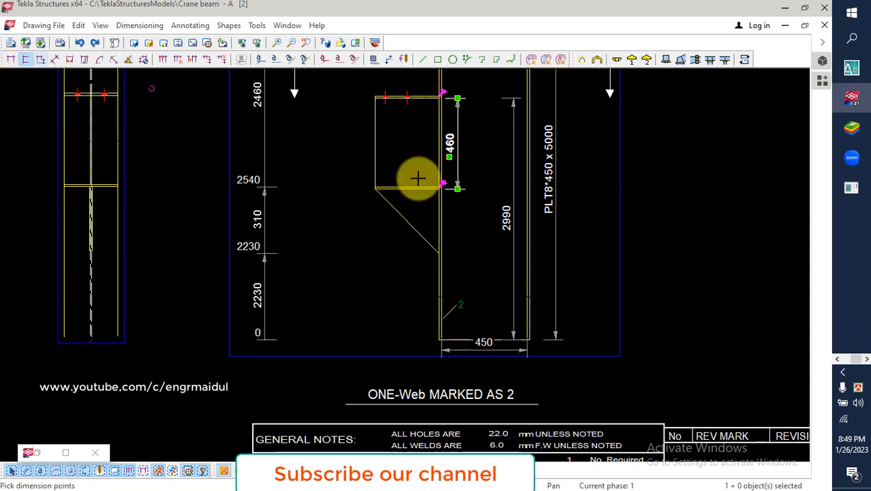
scroll(435, 264, "up", 5)
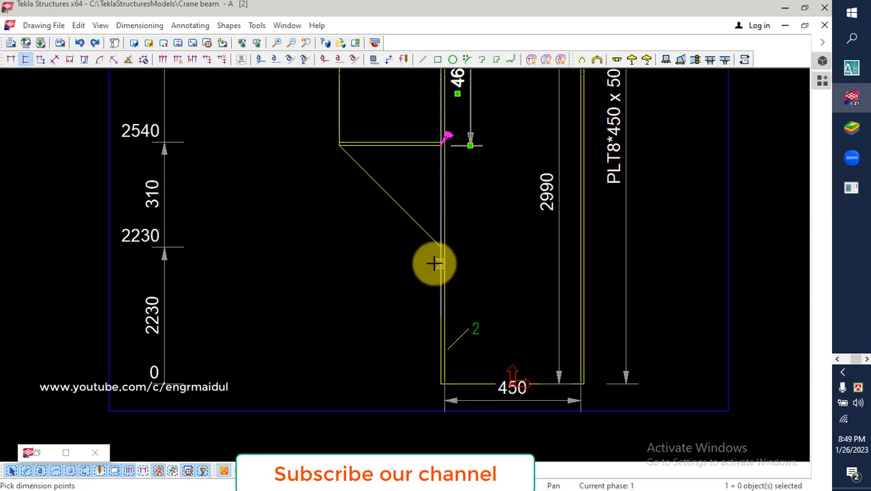
left_click(448, 227)
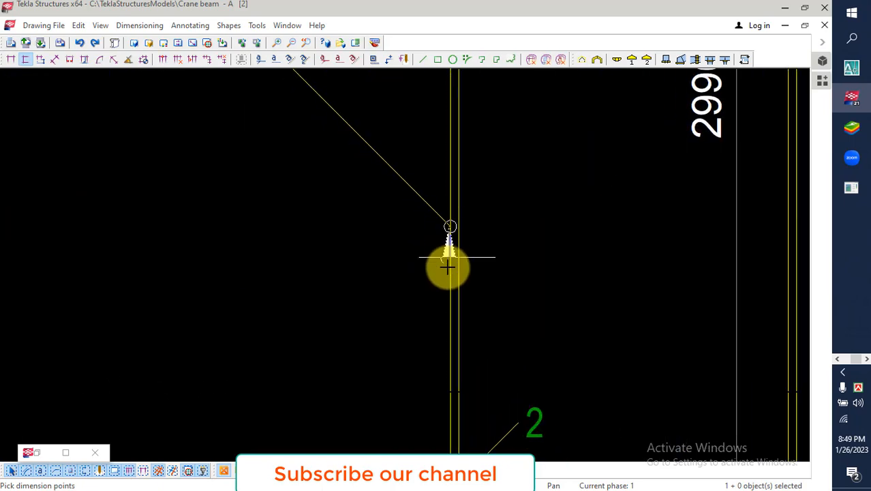
scroll(414, 208, "down", 5)
scroll(424, 373, "up", 3)
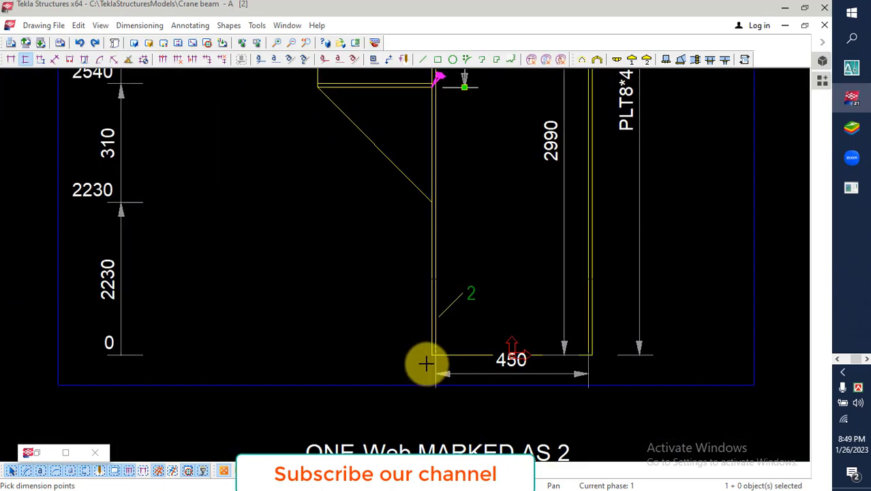
left_click(425, 349)
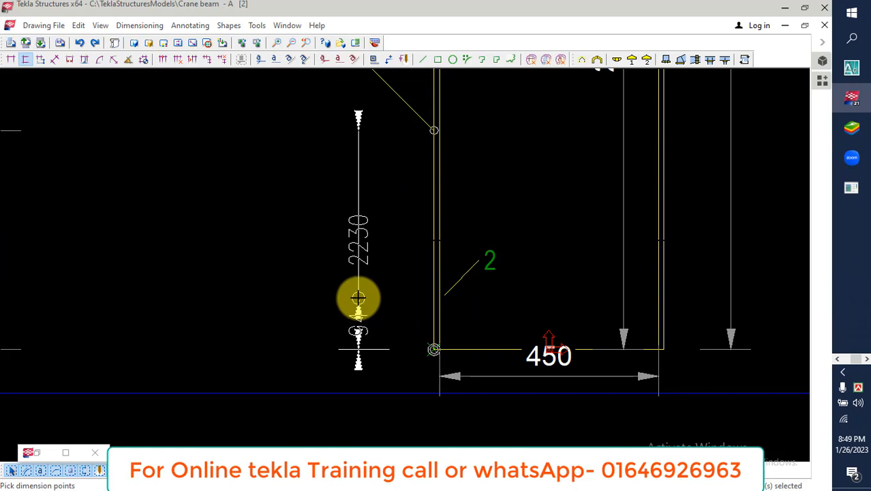
middle_click(358, 297)
scroll(376, 328, "down", 2)
right_click(354, 265)
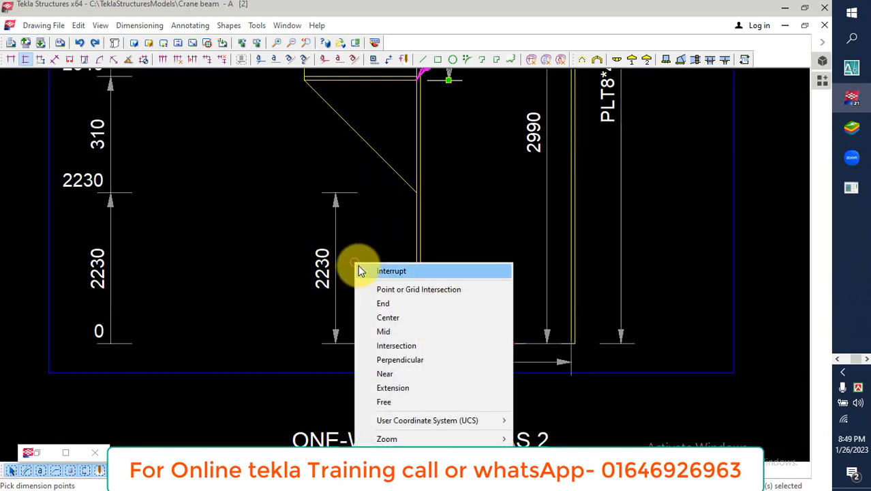
left_click(359, 268)
Move the stiffener-tip height dimension closer to the column flange
left_click_drag(335, 262, 387, 271)
left_click(336, 232)
scroll(351, 235, "down", 1)
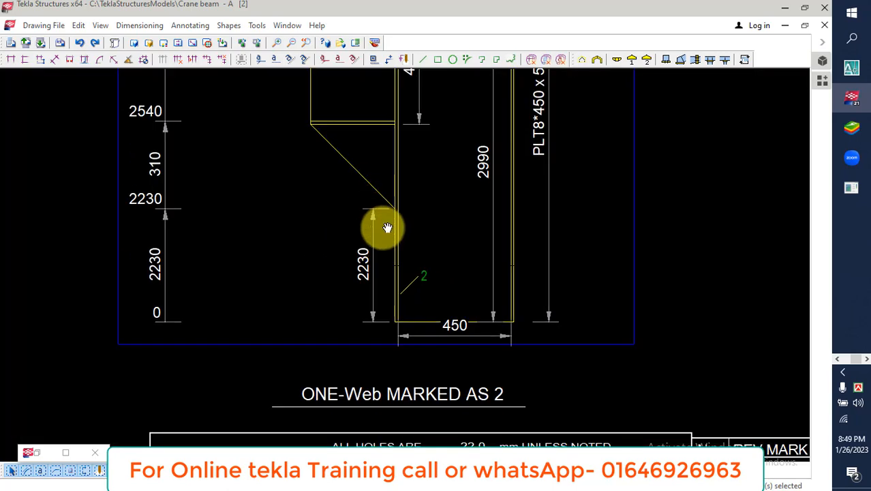
Add a vertical dimension from the top of the bracket's upper plate down to the column base
middle_click_drag(383, 228, 379, 276)
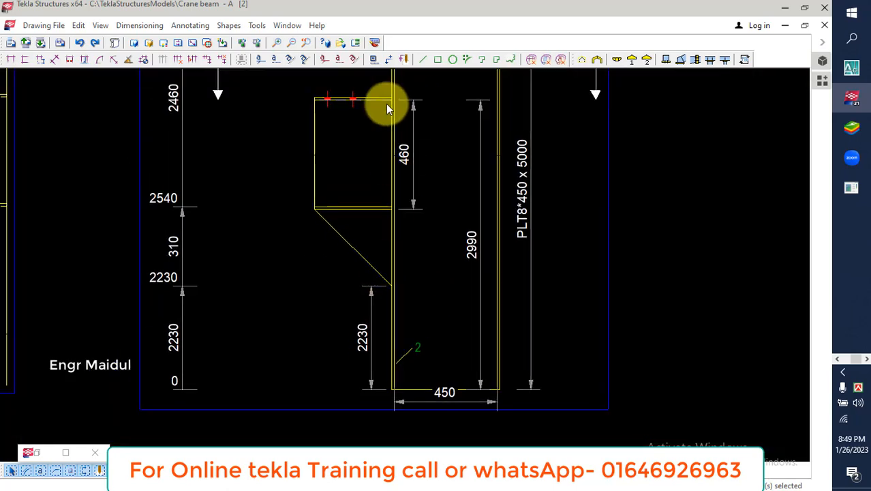
mouse_move(388, 103)
middle_mouse_down()
mouse_move(385, 214)
mouse_move(401, 198)
middle_mouse_up()
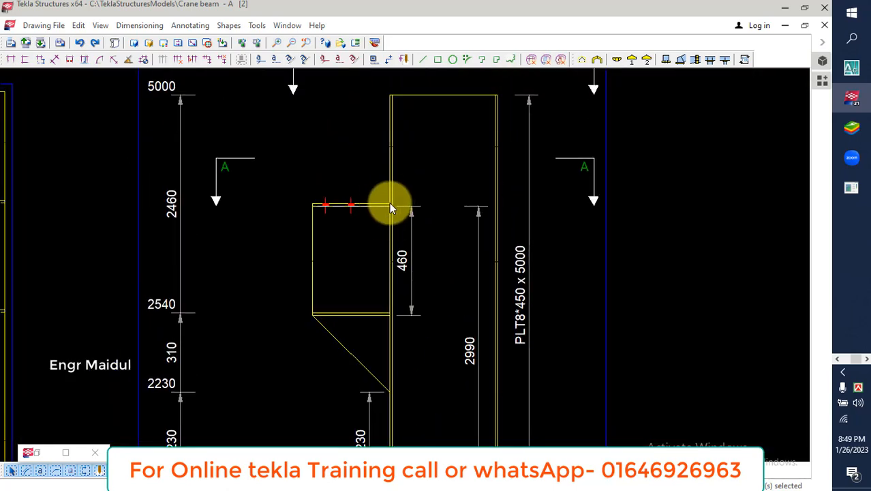
left_click(24, 60)
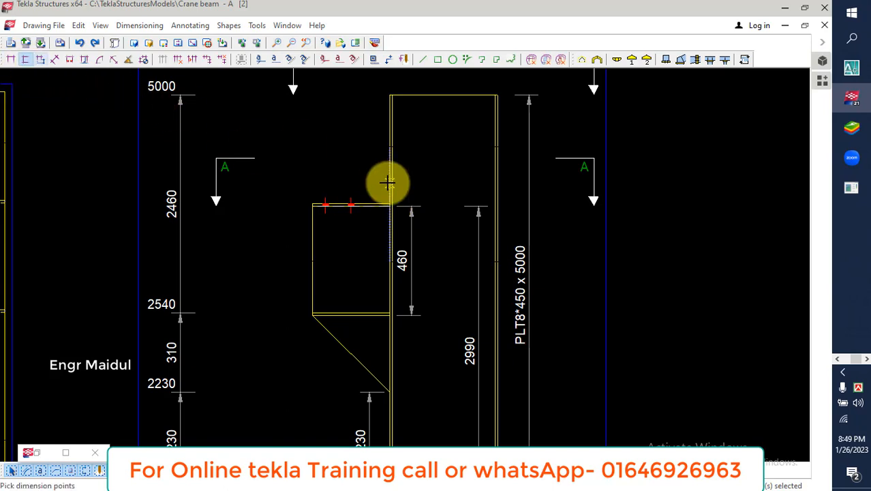
scroll(340, 202, "up", 4)
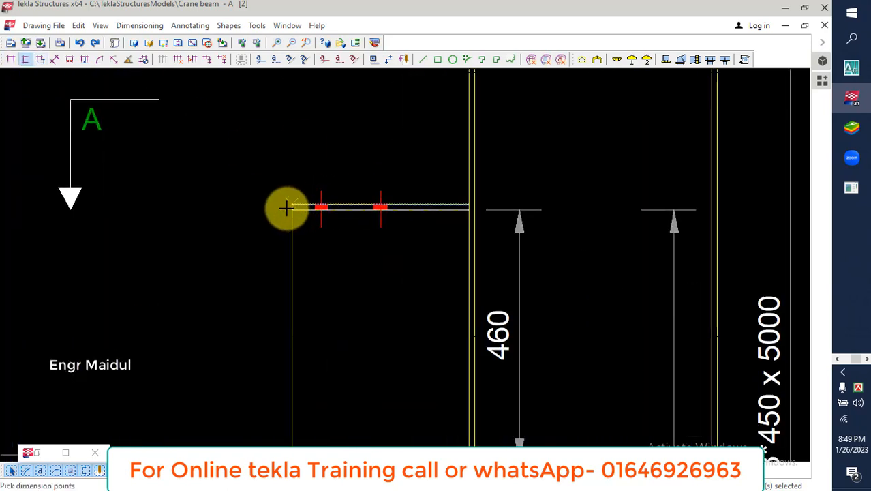
scroll(307, 162, "down", 5)
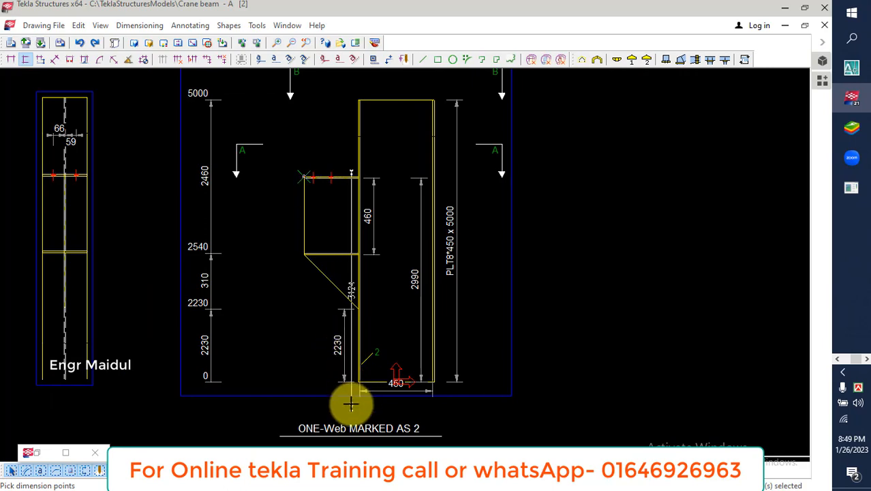
scroll(350, 405, "up", 4)
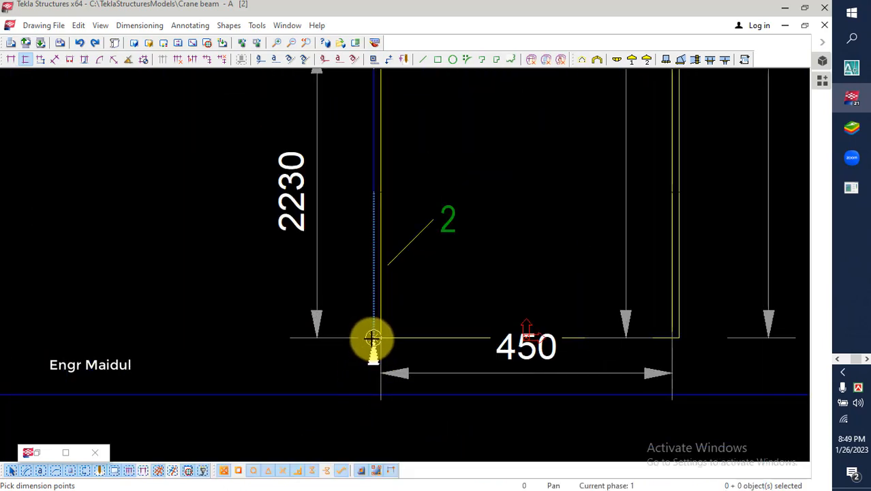
left_click(372, 338)
middle_click(74, 324)
scroll(73, 324, "up", 1)
scroll(386, 319, "down", 5)
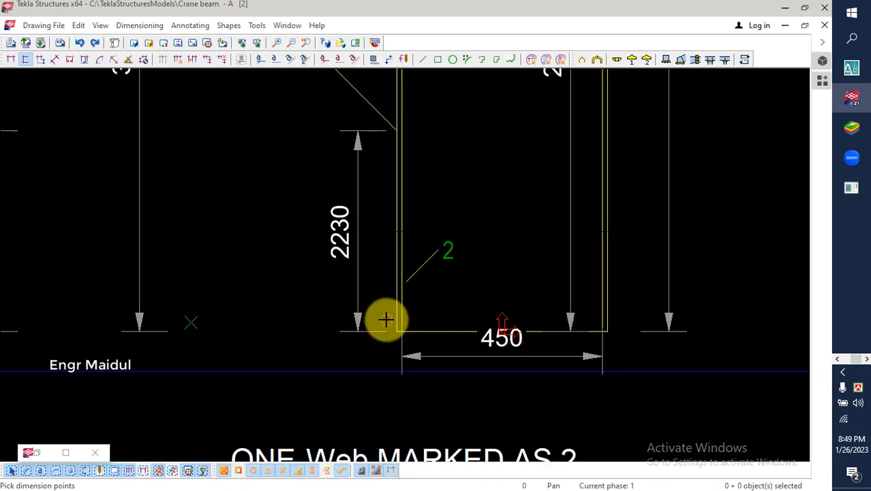
scroll(385, 319, "down", 4)
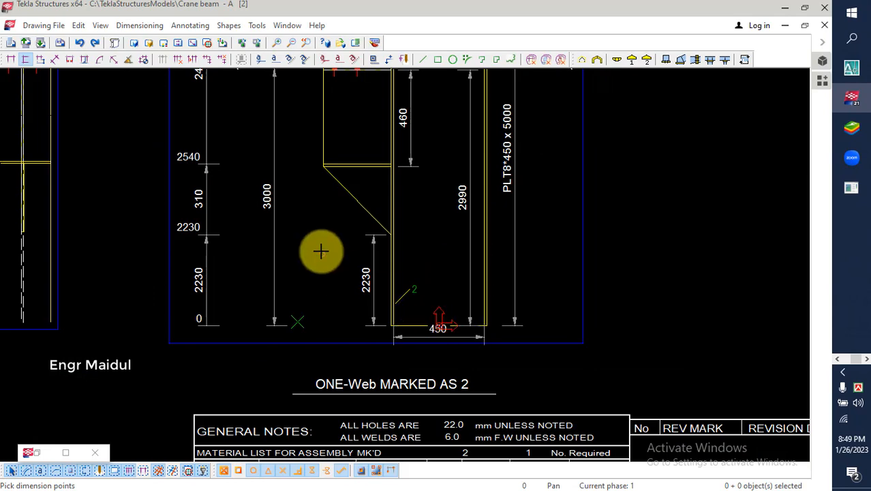
right_click(332, 239)
left_click(336, 246)
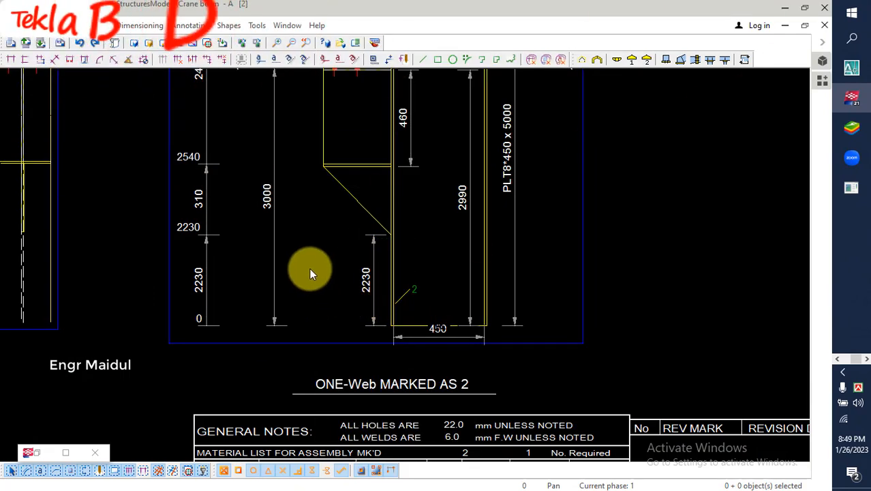
Move the overall bracket-top height dimension closer to the bracket's outer edge
middle_click_drag(310, 270, 316, 355)
scroll(315, 318, "up", 1)
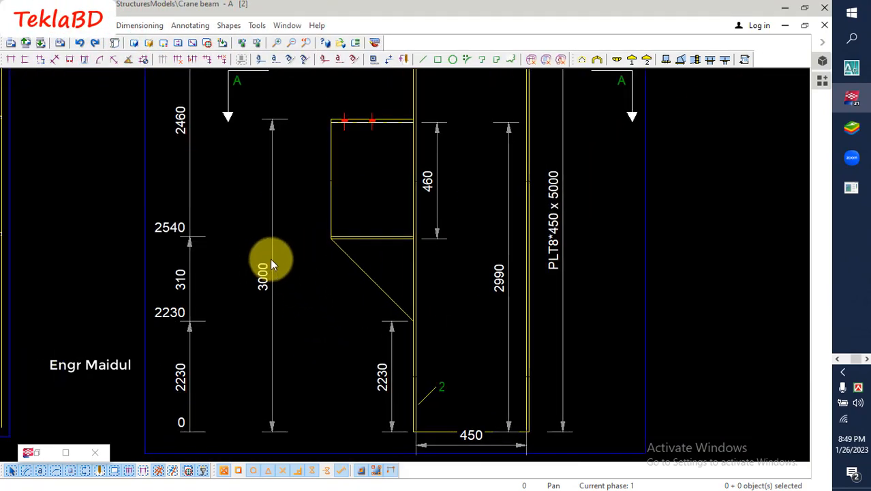
left_click(271, 265)
left_click_drag(271, 265, 307, 268)
left_click(298, 250)
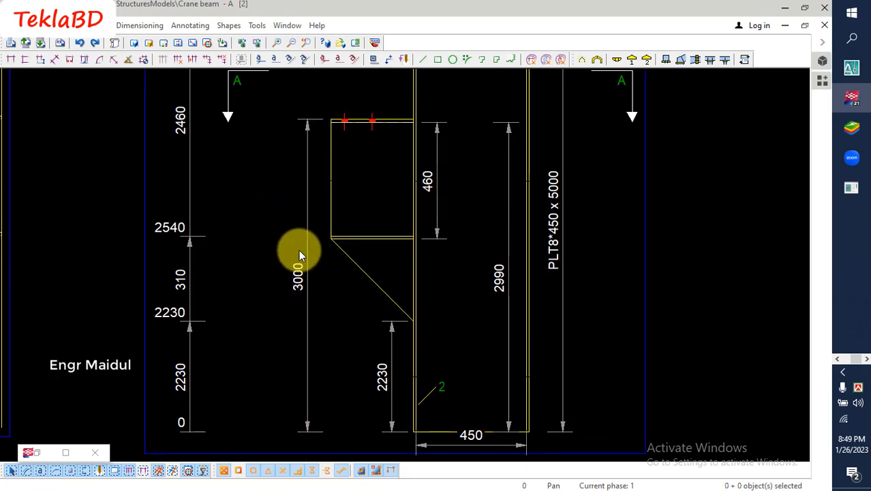
Delete the horizontal bracket dimensions above the column's front view, including the hole-spacing chain and the 310 dimension
scroll(325, 264, "down", 5)
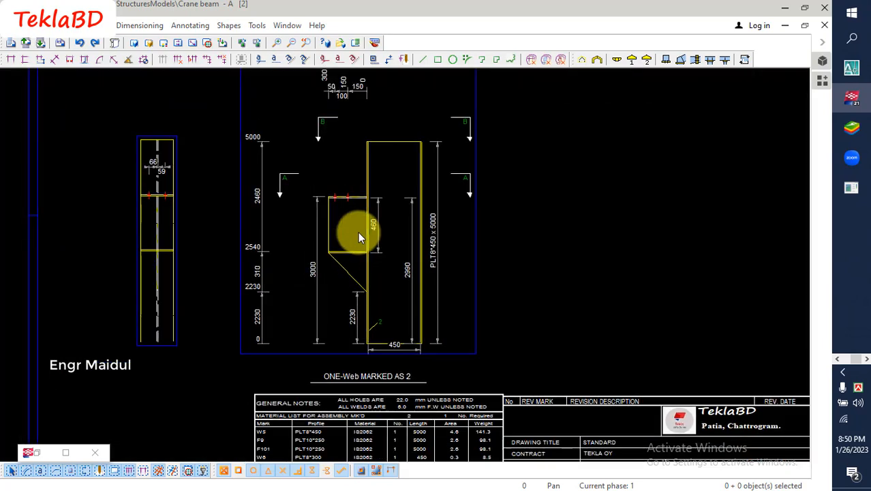
middle_click_drag(359, 247, 327, 340)
scroll(326, 339, "down", 1)
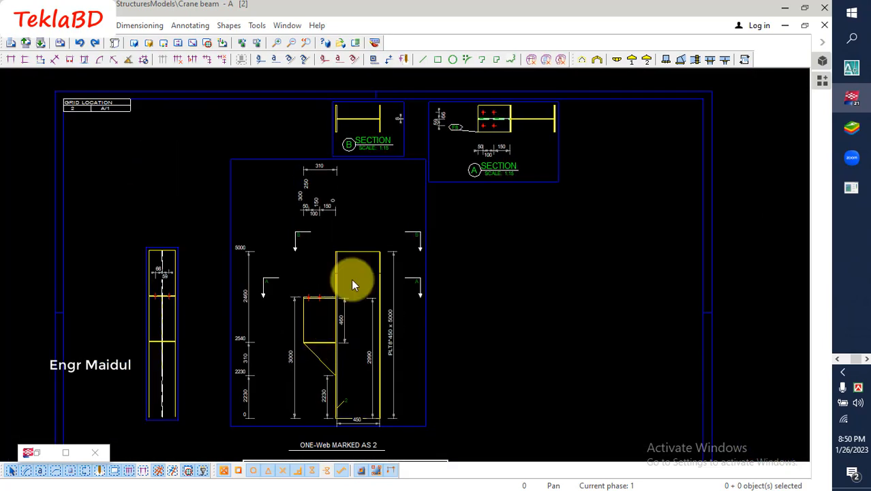
left_click(319, 209)
left_click(328, 171)
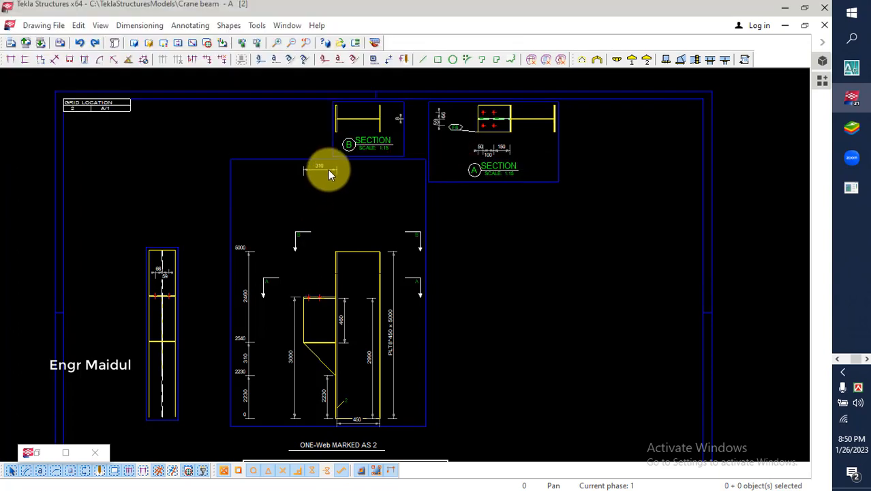
key("Delete")
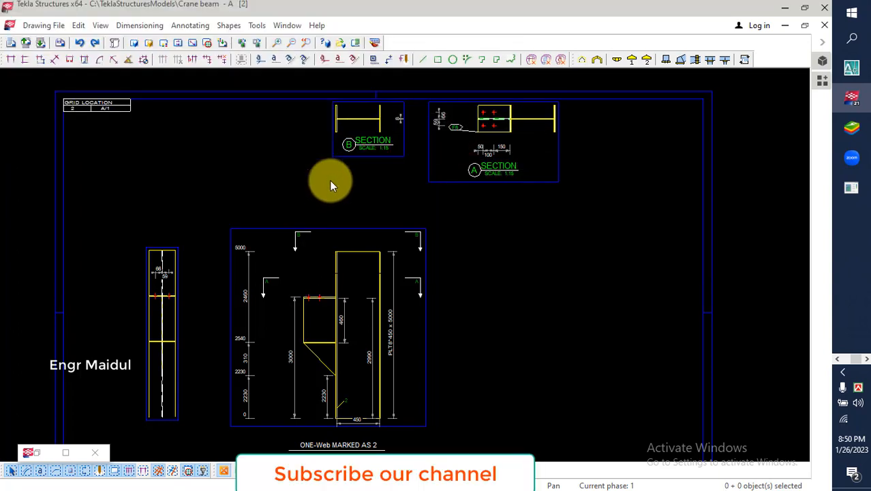
Move the Section B view down to just above the front view and the Section A view beside the column at bracket level
left_click(361, 158)
left_click_drag(363, 159, 364, 223)
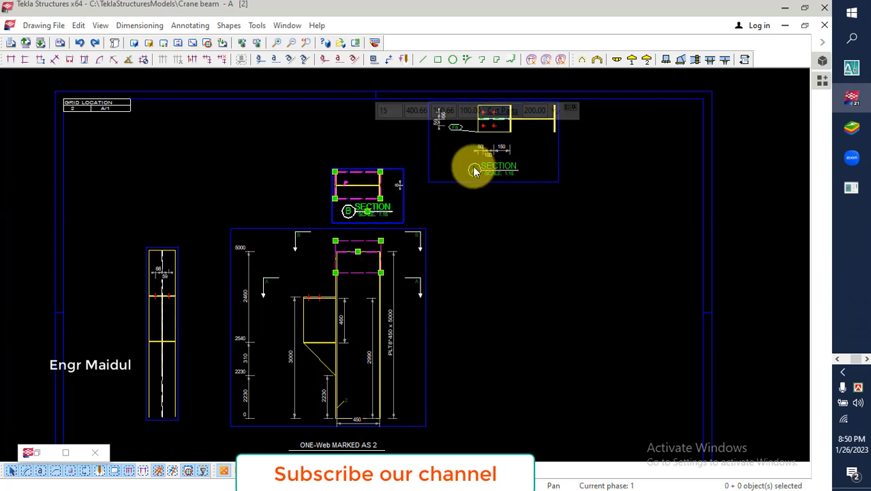
left_click(451, 180)
left_click_drag(452, 184, 460, 349)
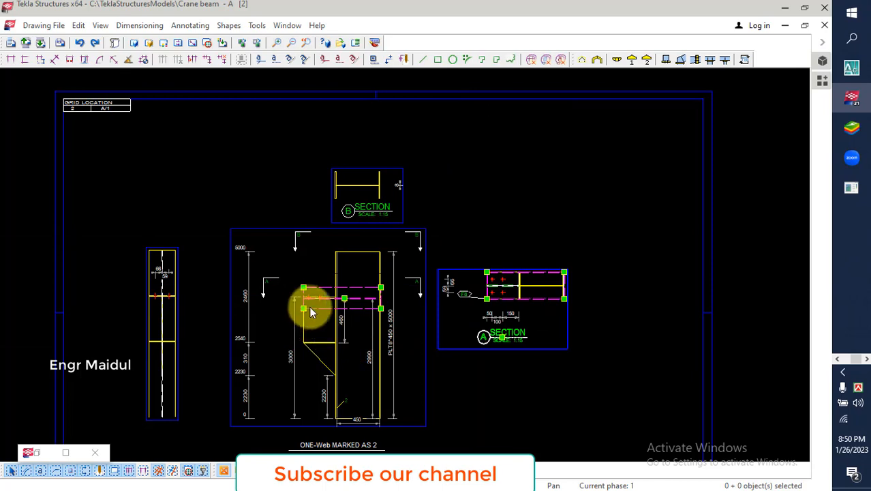
Bring the A and B section marks on both sides of the front view closer to the column
scroll(343, 309, "up", 3)
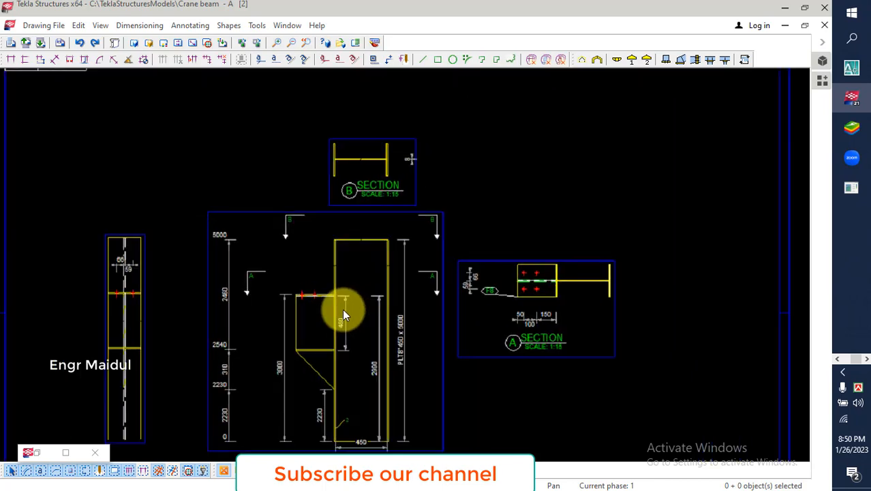
left_click_drag(226, 263, 253, 262)
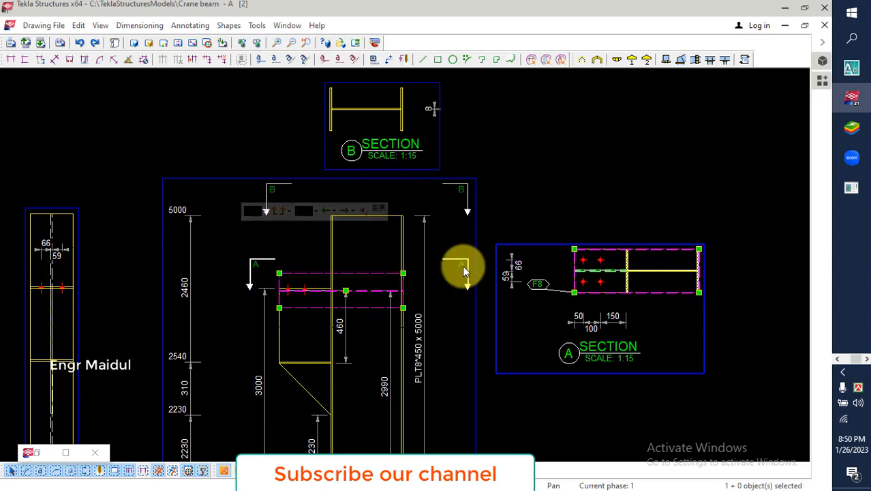
left_click_drag(459, 270, 446, 265)
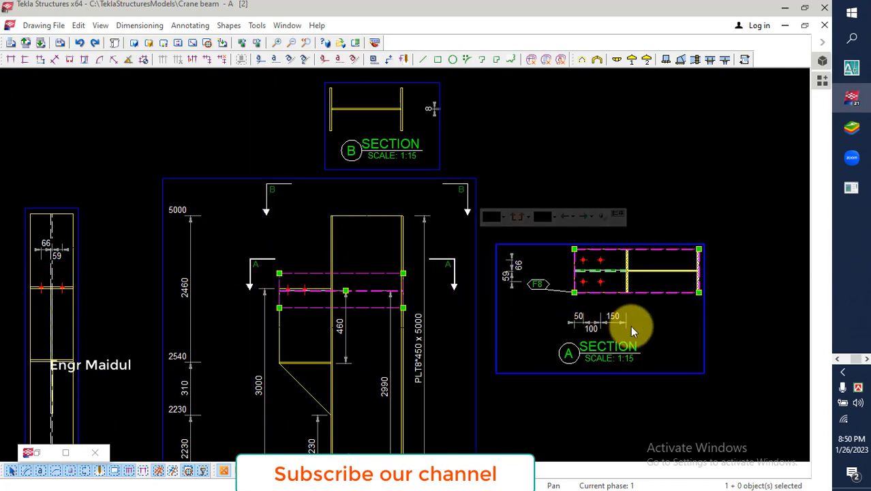
left_click(658, 139)
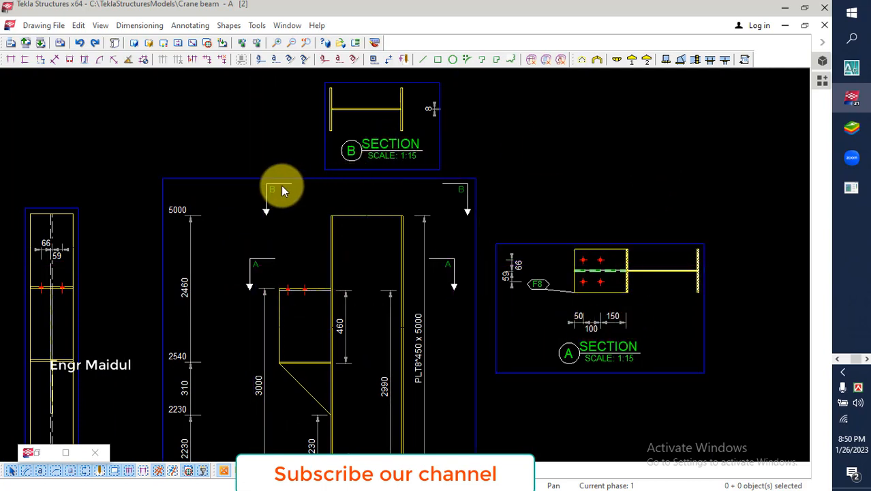
left_click_drag(283, 191, 318, 189)
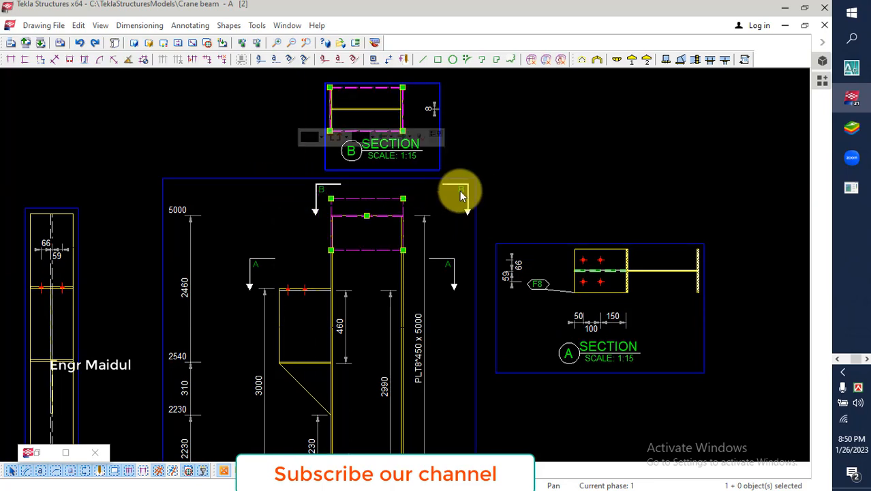
left_click_drag(462, 195, 444, 198)
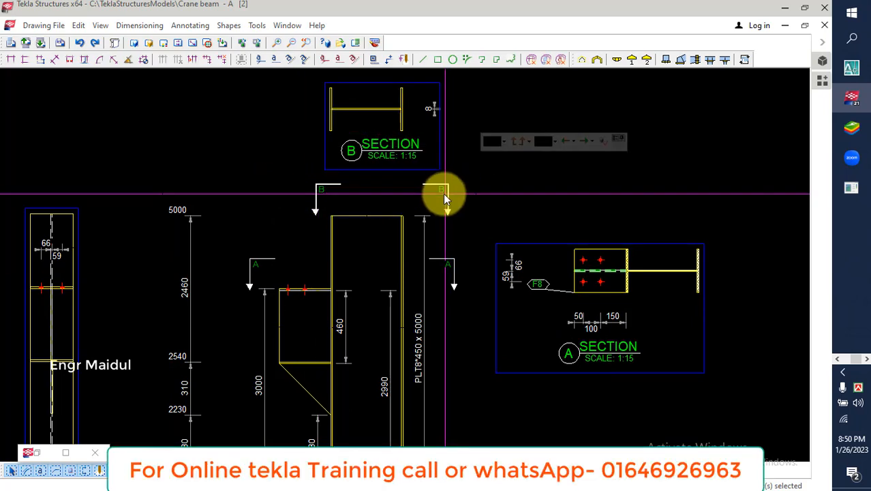
Add a part mark to the triangular stiffener under the bracket in the front view, with only the part position as its content
scroll(422, 186, "down", 4)
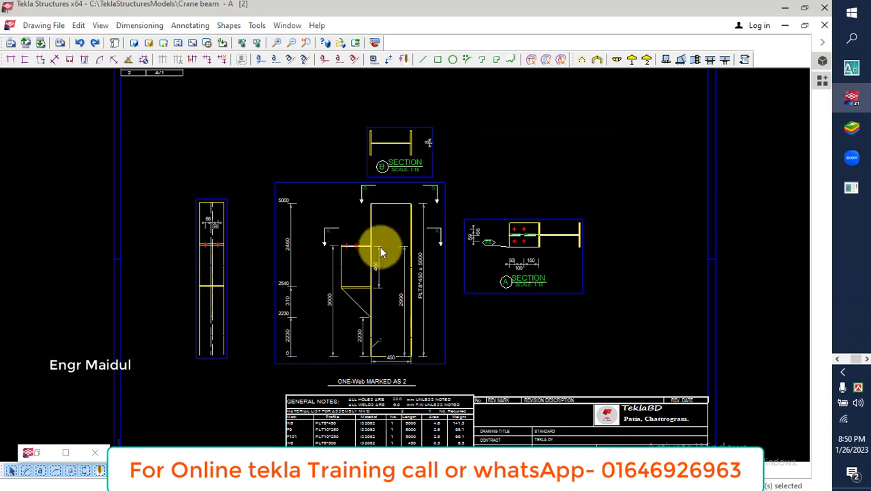
middle_click_drag(380, 251, 376, 218)
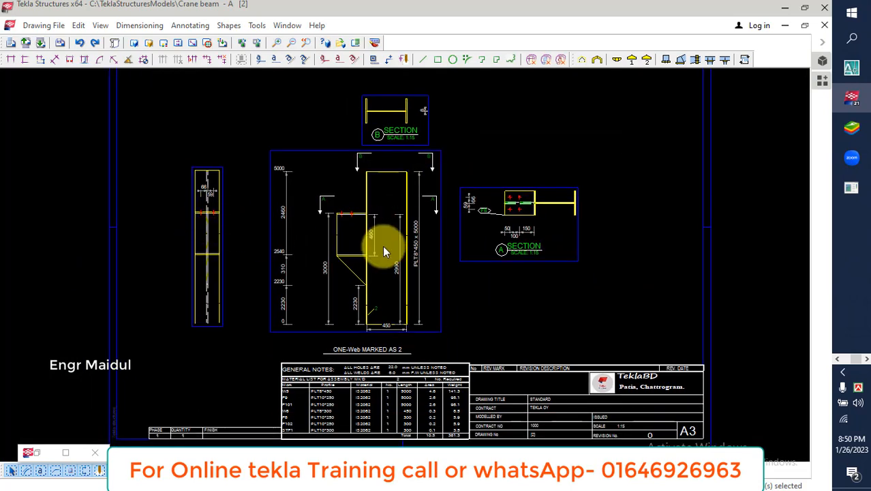
scroll(382, 249, "up", 4)
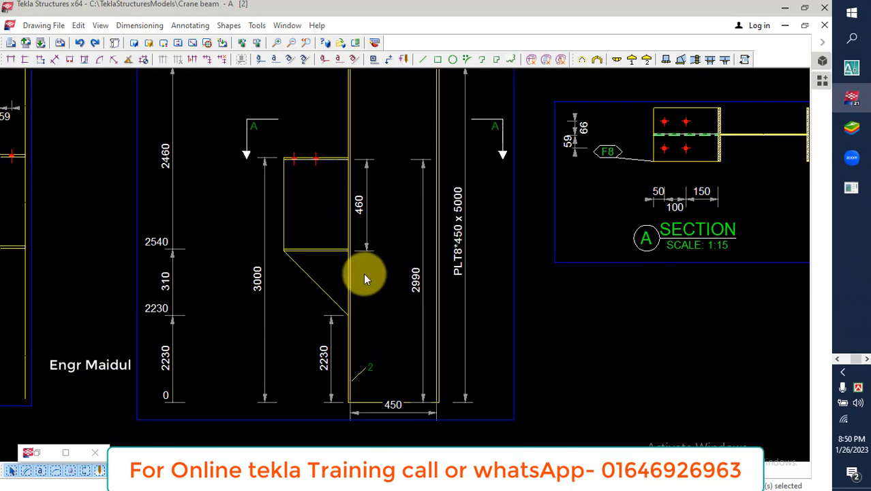
scroll(363, 273, "down", 2)
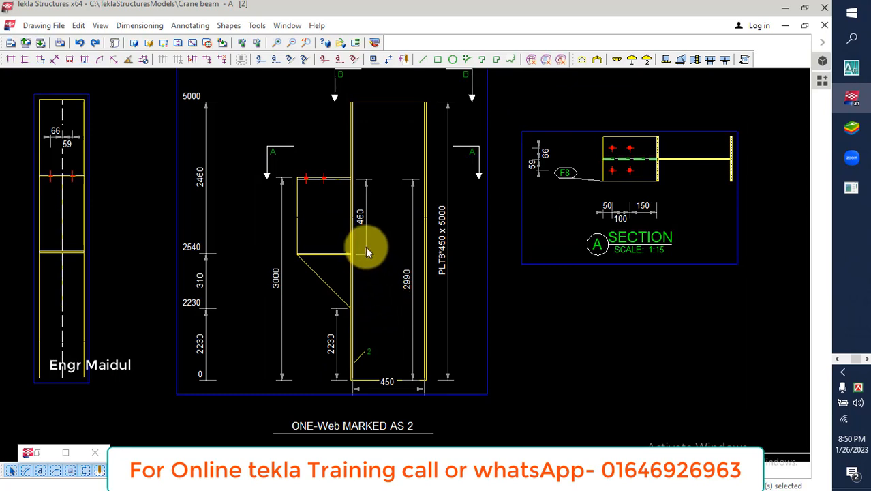
scroll(358, 260, "up", 2)
left_click(296, 281)
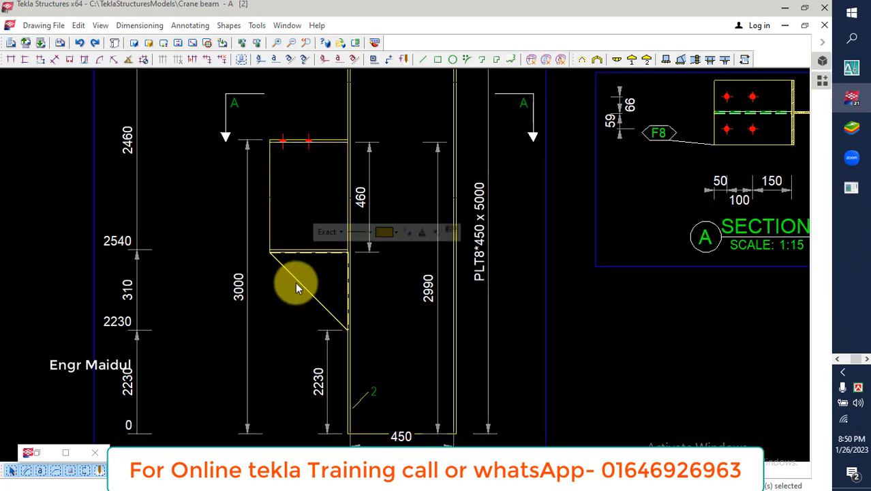
right_click(312, 266)
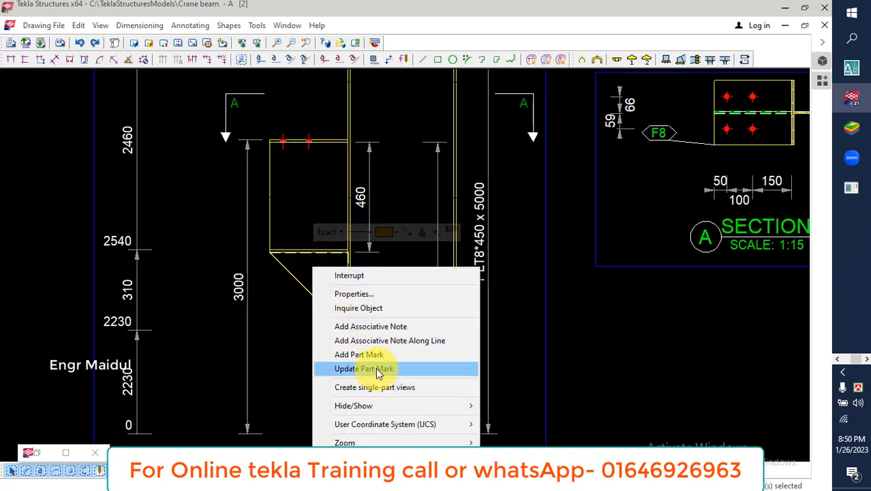
left_click(374, 356)
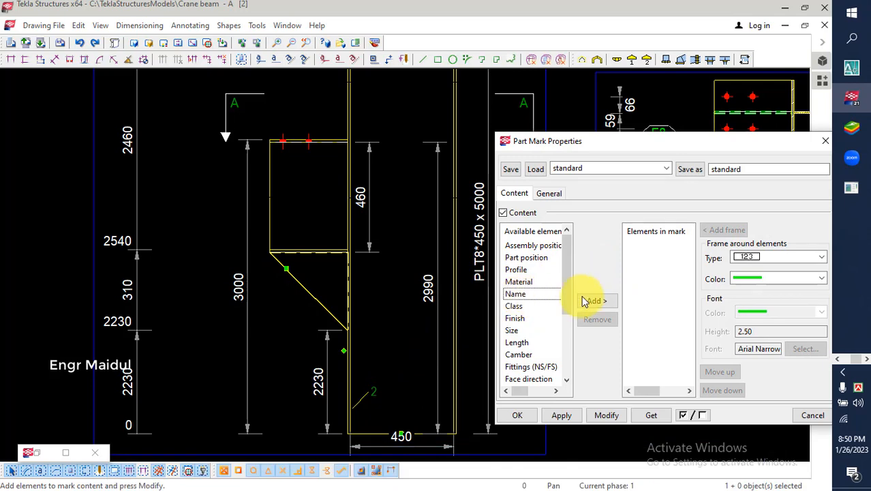
left_click(540, 258)
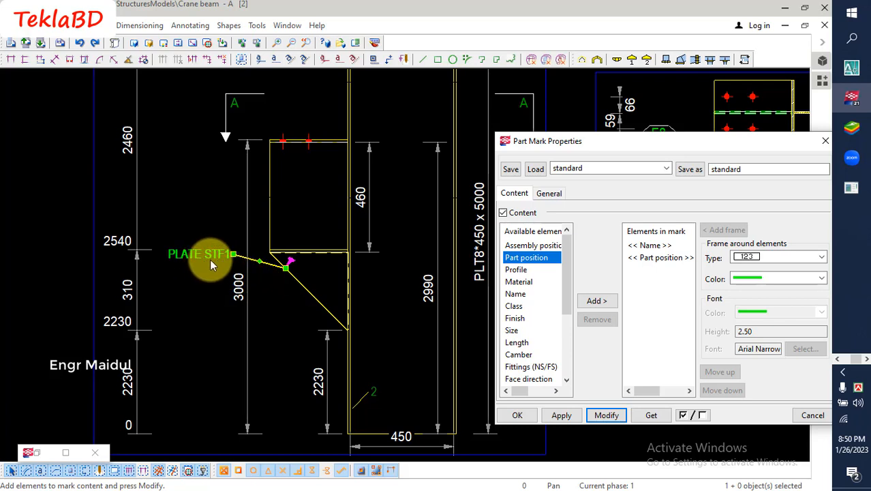
left_click(659, 260)
left_click(656, 245)
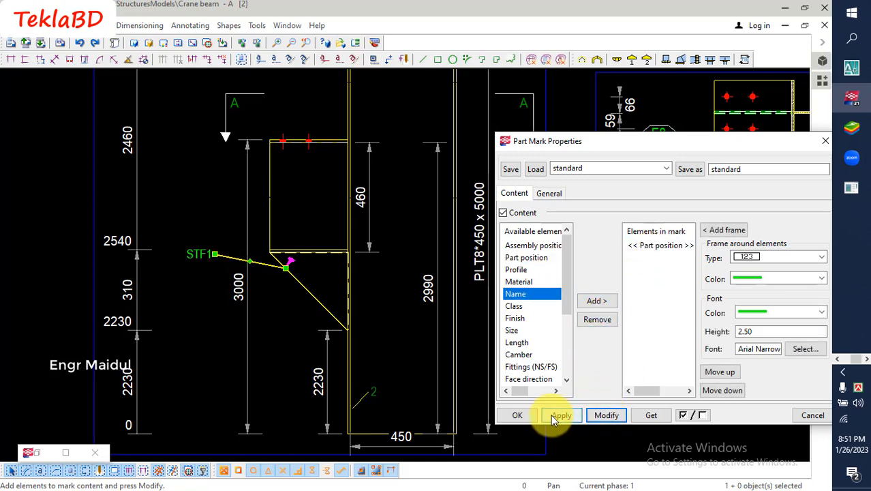
left_click(520, 416)
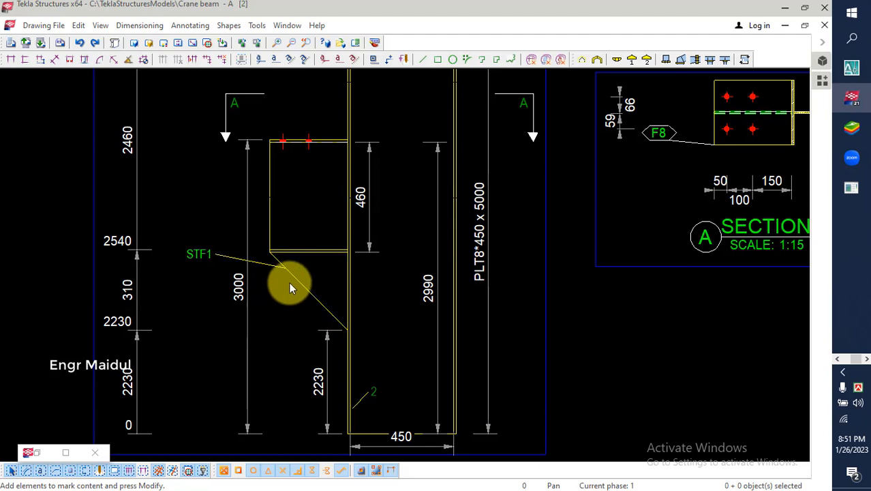
Create single-part views of the triangular stiffener and move them clear of the existing views, out to the sheet's right edge
left_click(294, 280)
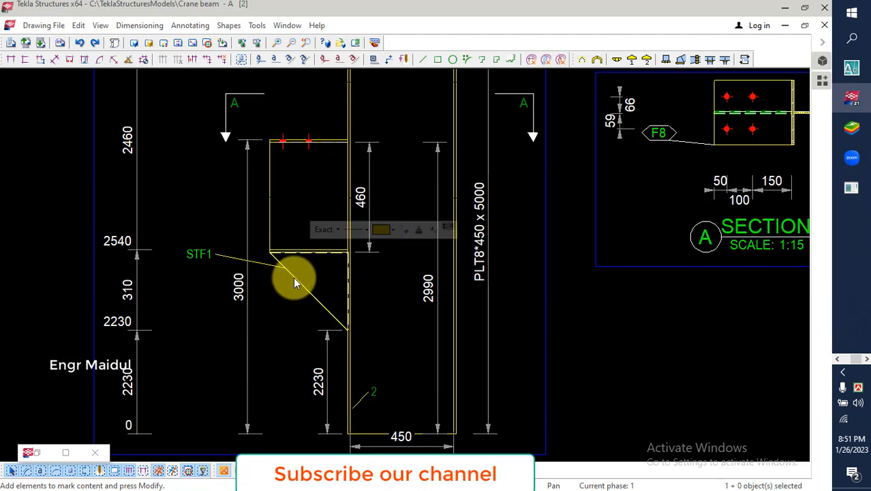
right_click(295, 279)
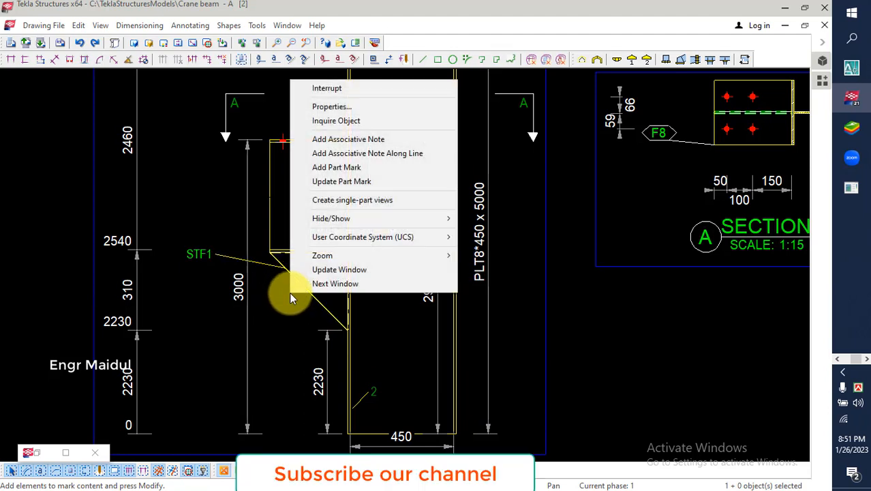
left_click(355, 201)
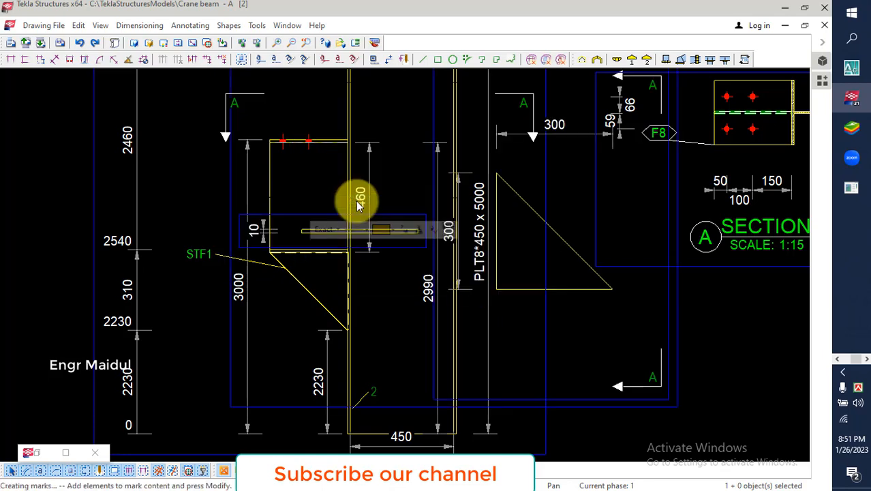
scroll(356, 201, "down", 2)
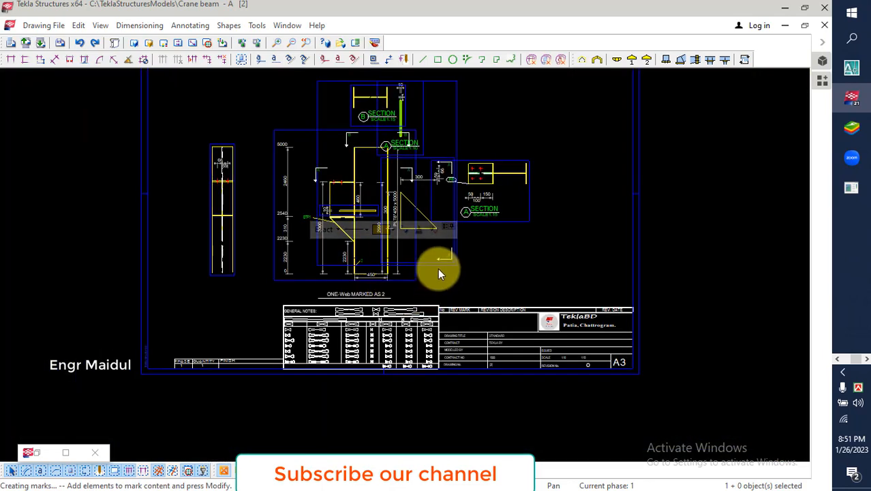
left_click_drag(433, 265, 674, 267)
mouse_move(650, 258)
middle_mouse_down()
mouse_move(515, 321)
mouse_move(451, 338)
middle_mouse_up()
scroll(482, 309, "up", 1)
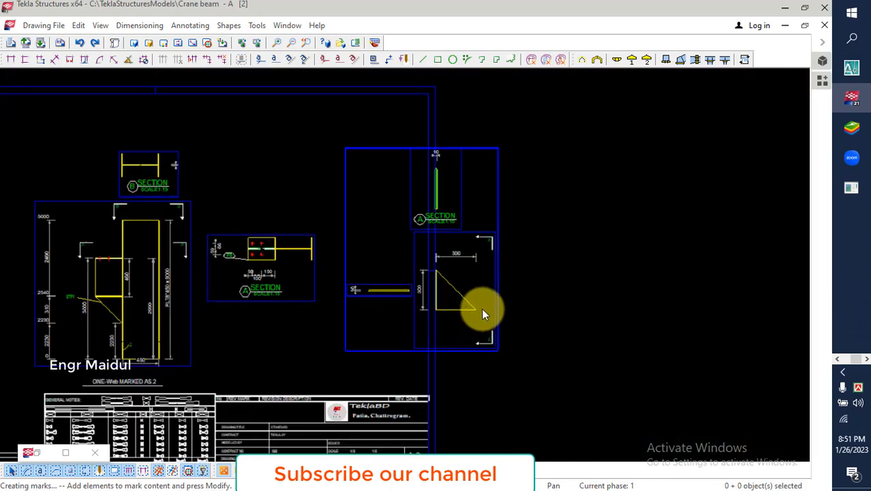
Delete the stiffener's thin edge view and its Section A view, keeping only the triangular face view
scroll(409, 298, "up", 3)
left_click(341, 287)
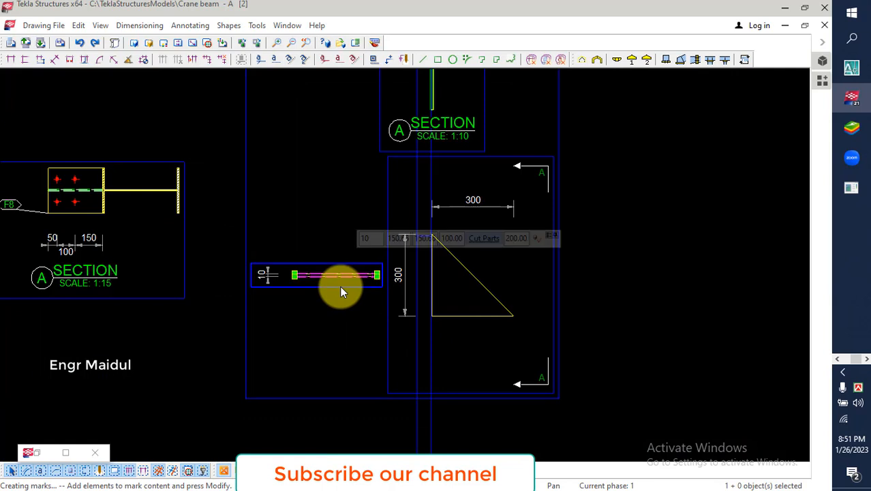
key("Delete")
scroll(340, 288, "down", 1)
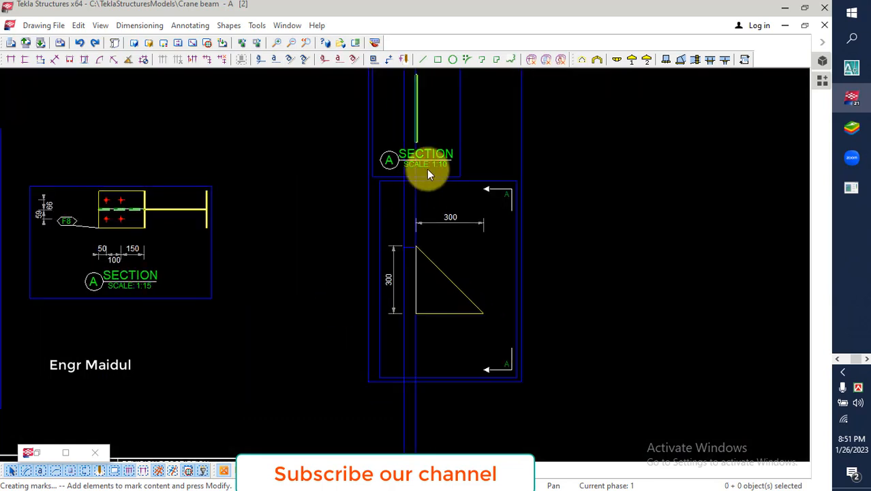
left_click(462, 117)
key("Delete")
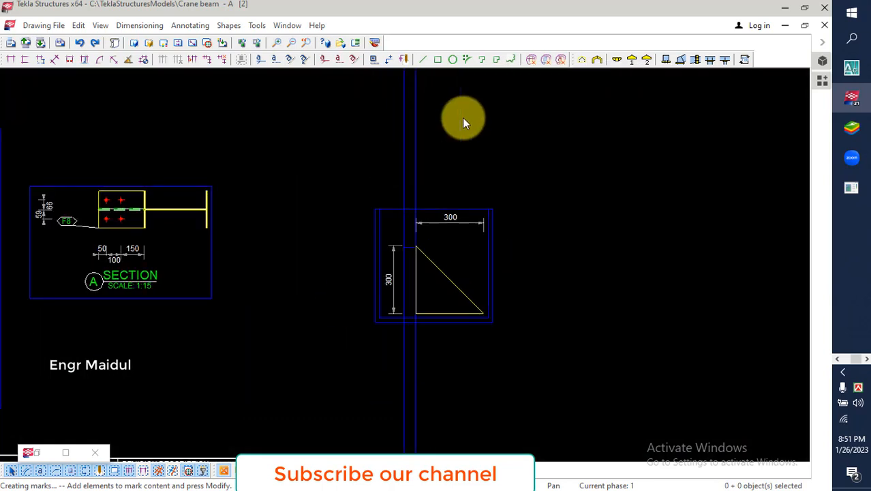
Move the stiffener's face view into the free space between the column's Section A view and the title block
left_click(430, 209)
mouse_move(431, 209)
left_mouse_down()
mouse_move(282, 272)
mouse_move(182, 356)
left_mouse_up()
scroll(351, 189, "down", 2)
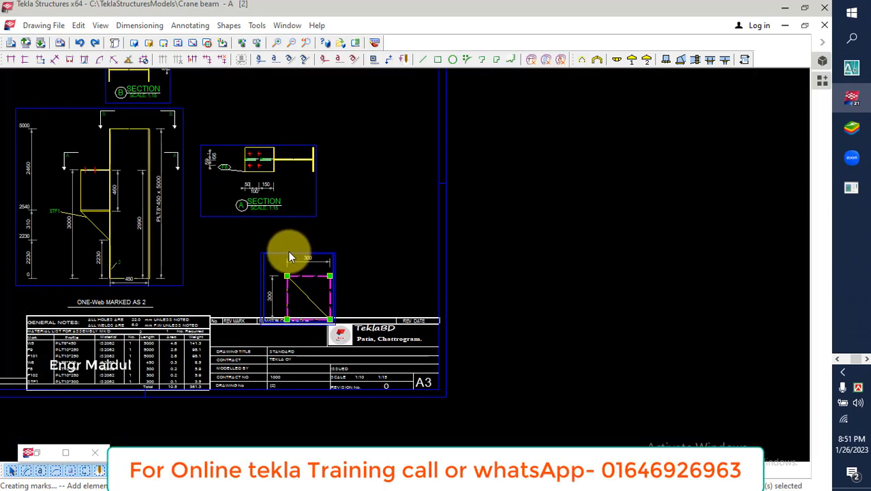
scroll(272, 258, "up", 3)
left_click(231, 266)
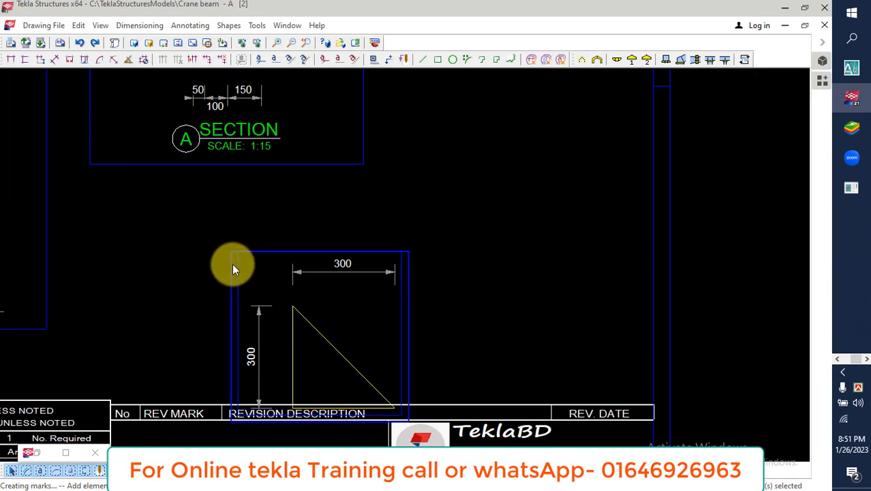
left_click_drag(232, 263, 173, 215)
Bring the stiffener's horizontal and vertical 300 dimensions closer to the triangle
scroll(203, 277, "up", 3)
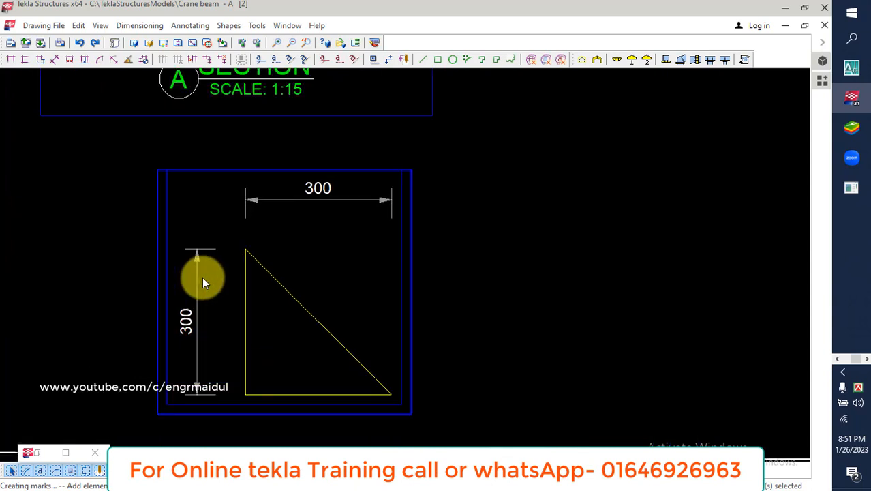
left_click(321, 189)
left_click_drag(324, 189, 324, 213)
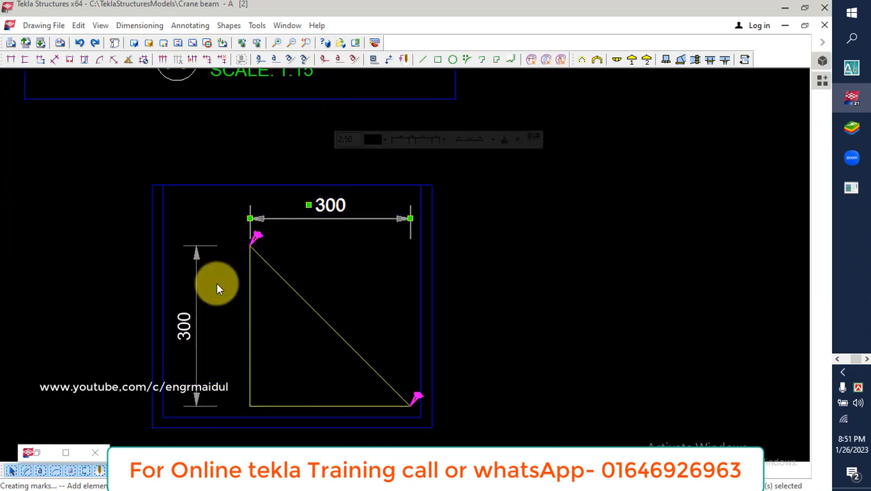
left_click(195, 302)
left_click_drag(194, 304, 219, 305)
left_click(549, 298)
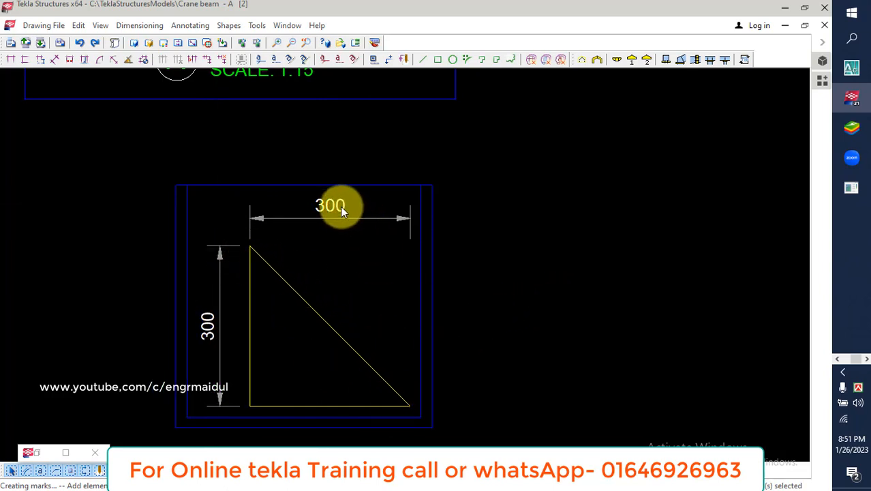
Move the stiffener's horizontal 300 dimension from above the triangle to just below its base
scroll(341, 246, "down", 4)
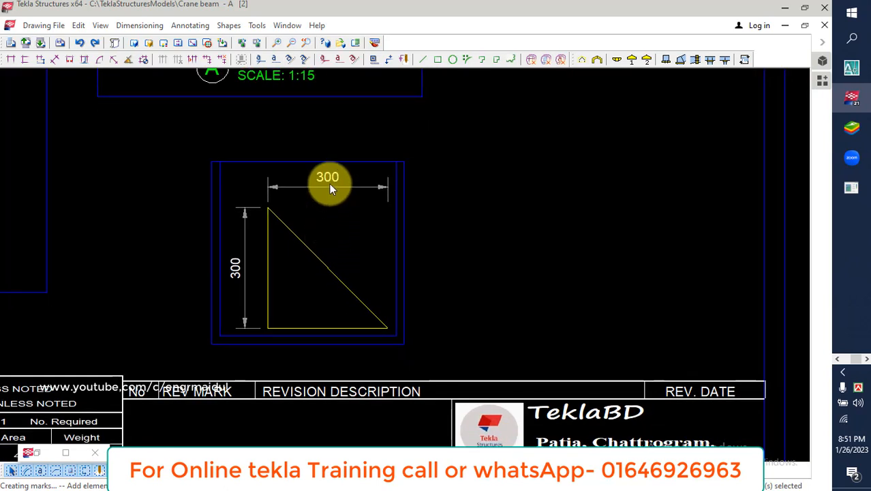
left_click(329, 183)
left_click_drag(329, 183, 317, 345)
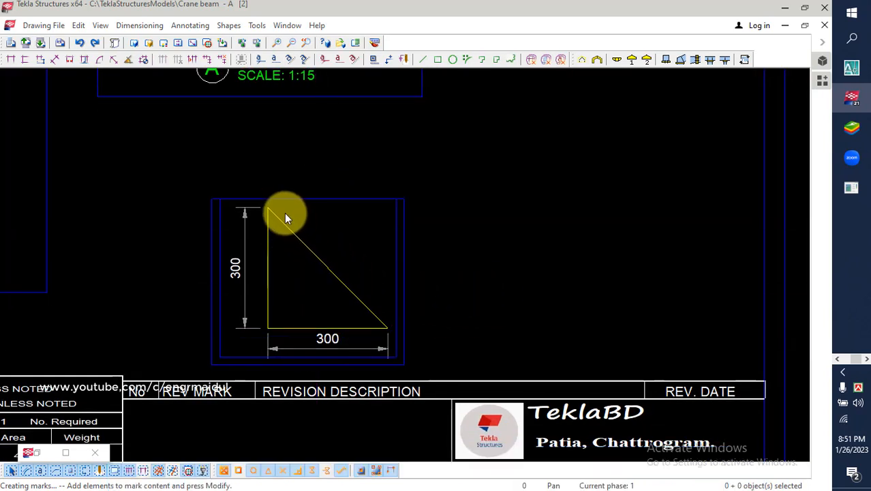
Add a free dimension along the stiffener's sloped edge, from its top corner to its lower right corner
left_click(54, 60)
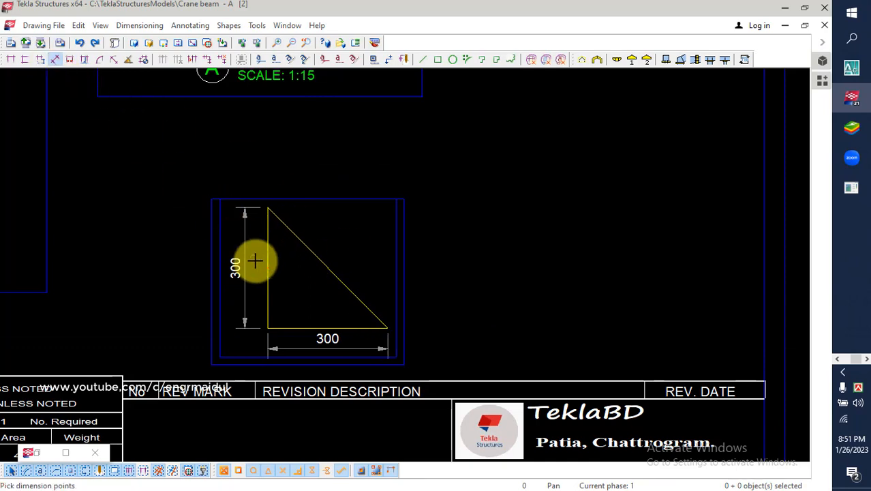
left_click(267, 207)
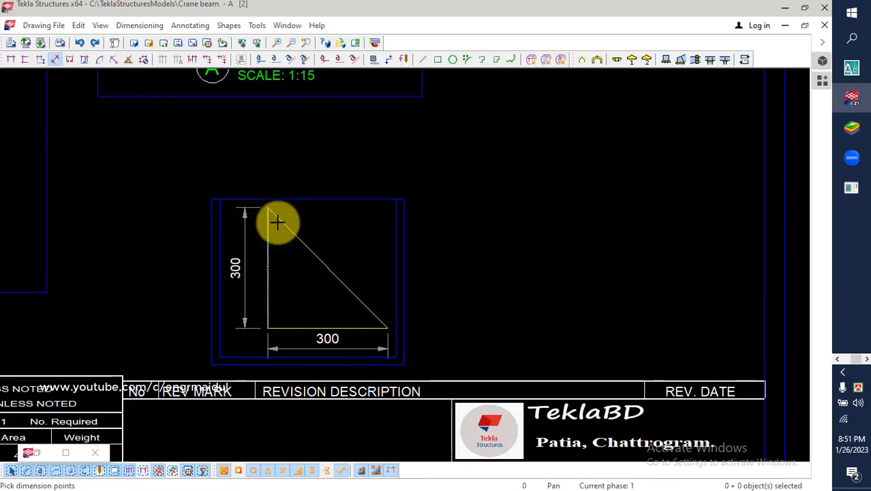
left_click(390, 328)
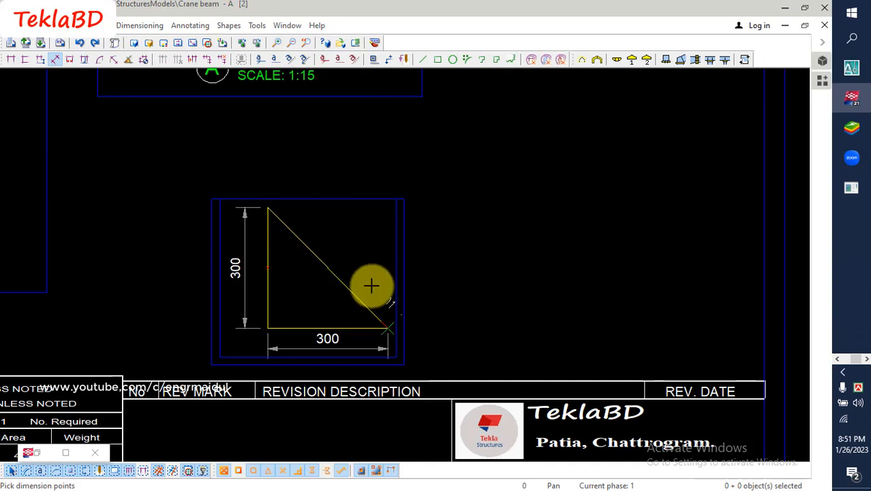
left_click(408, 243)
right_click(482, 216)
left_click(488, 217)
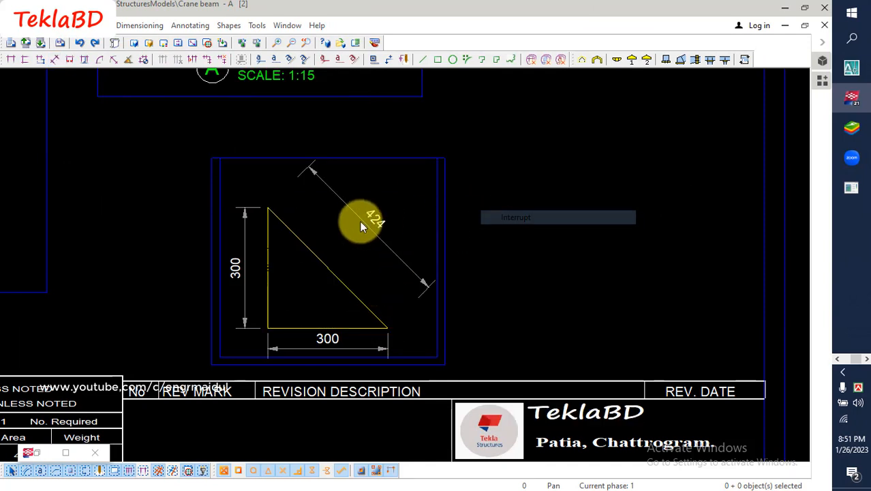
Move the sloped edge's dimension closer to the triangle
left_click(373, 220)
left_click_drag(370, 227, 354, 236)
left_click(472, 249)
Add a part mark to the stiffener in its single-part view, with the part position as its content
scroll(471, 250, "down", 1)
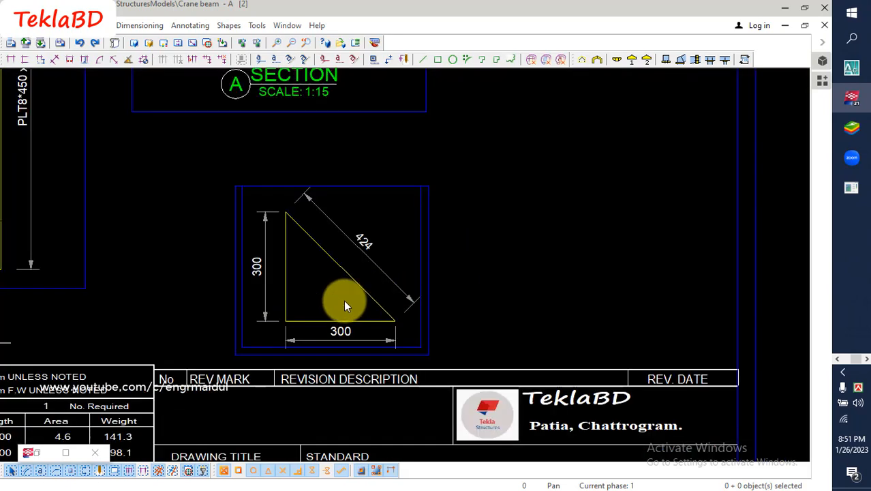
right_click(313, 282)
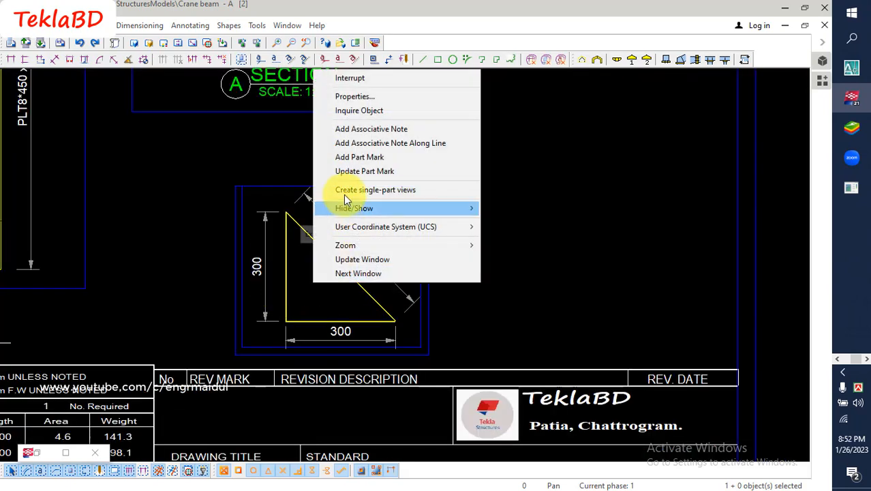
left_click(366, 160)
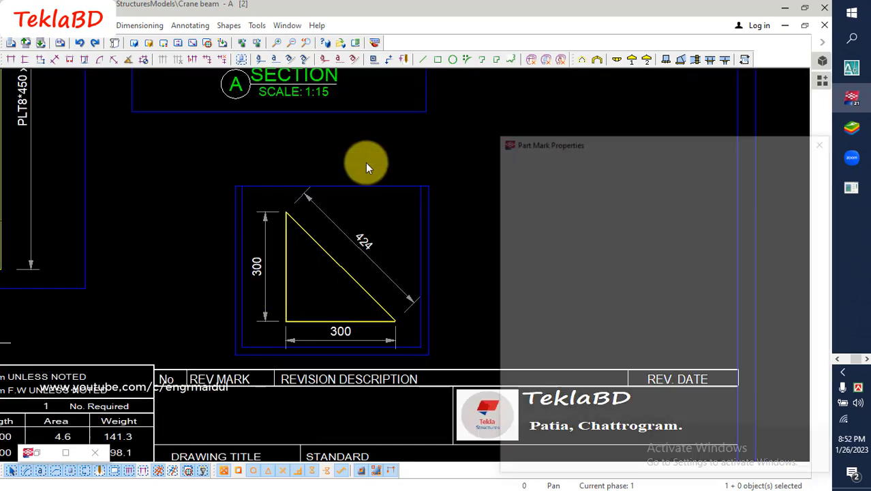
left_click(536, 257)
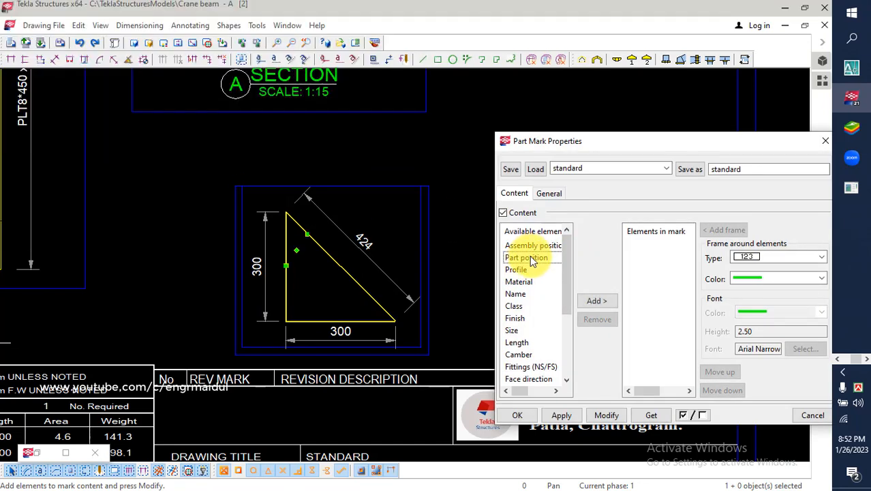
left_click(600, 301)
left_click(604, 415)
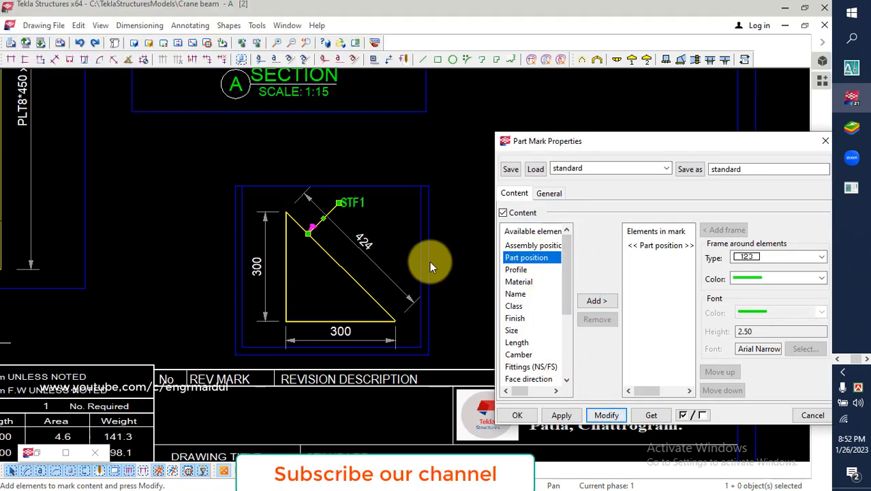
left_click(516, 415)
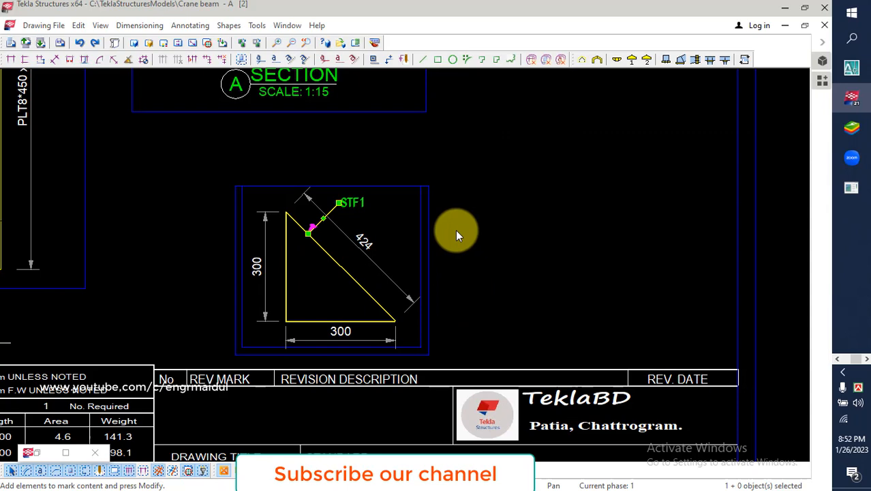
Move the stiffener's STF1 part mark from outside the sloped edge to inside the triangle in the single-part view
left_click(356, 203)
left_click_drag(353, 207, 311, 288)
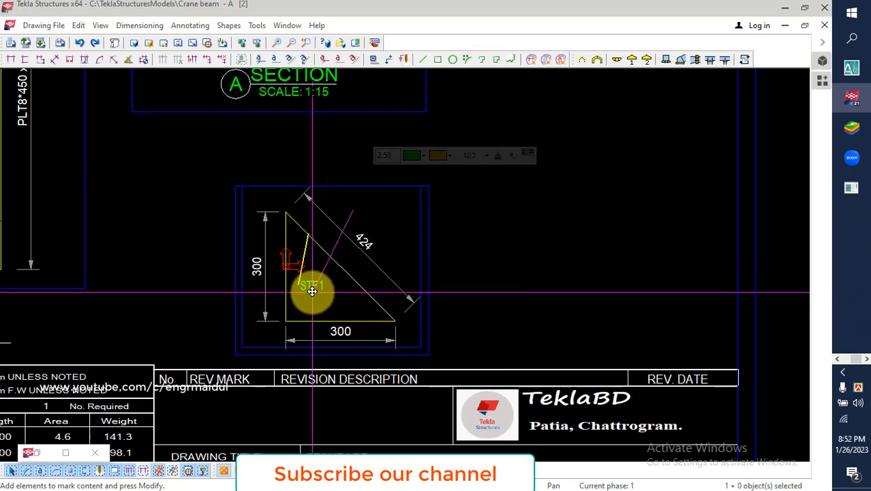
left_click(524, 258)
scroll(321, 297, "up", 2)
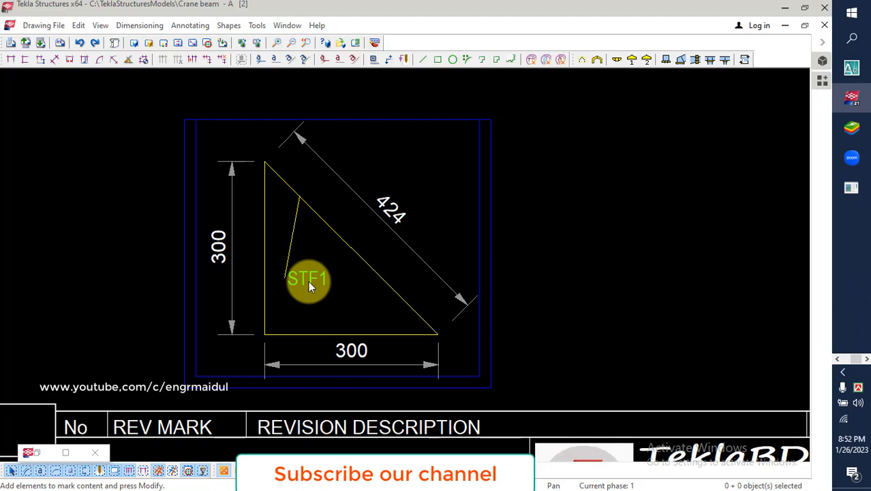
Add a part mark to the bracket's web plate in the front view, with the part position as its content
scroll(310, 288, "down", 5)
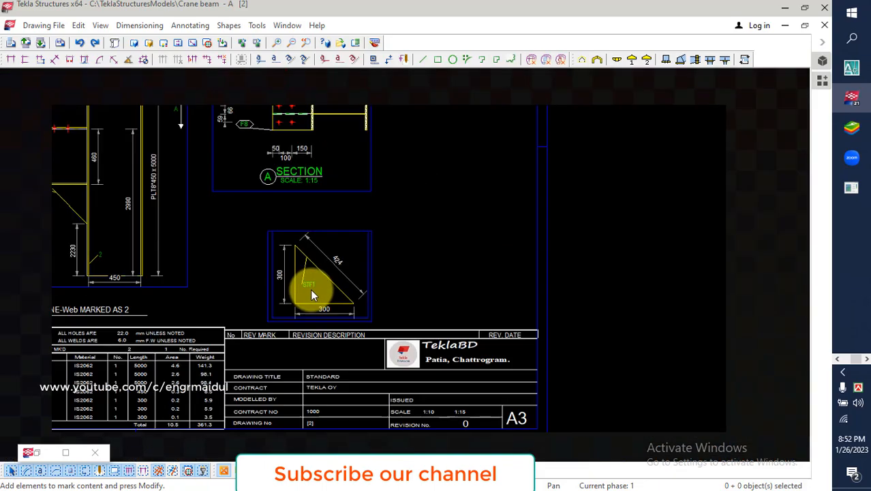
scroll(311, 288, "down", 2)
scroll(165, 223, "up", 5)
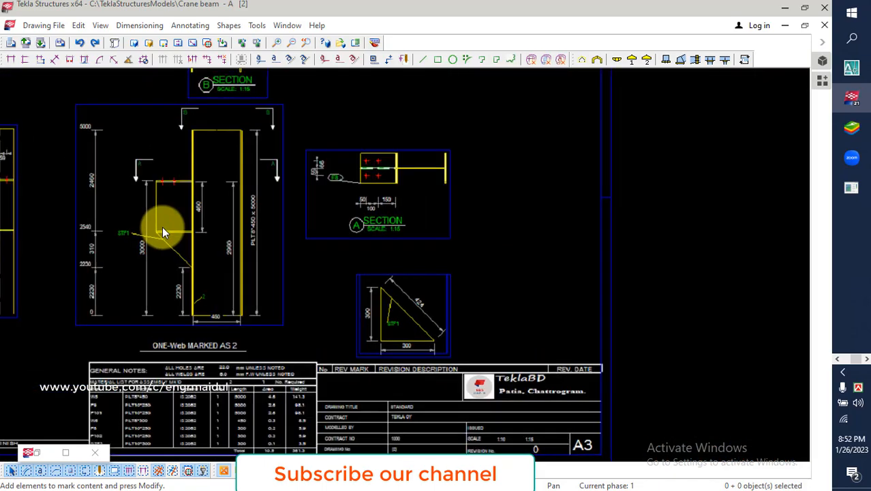
scroll(158, 280, "down", 1)
middle_click_drag(162, 293, 165, 346)
left_click(144, 186)
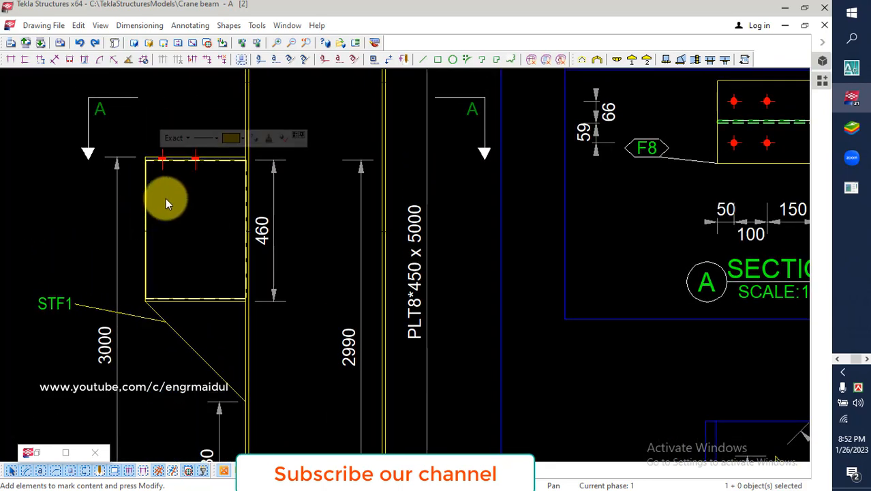
right_click(166, 199)
left_click(227, 289)
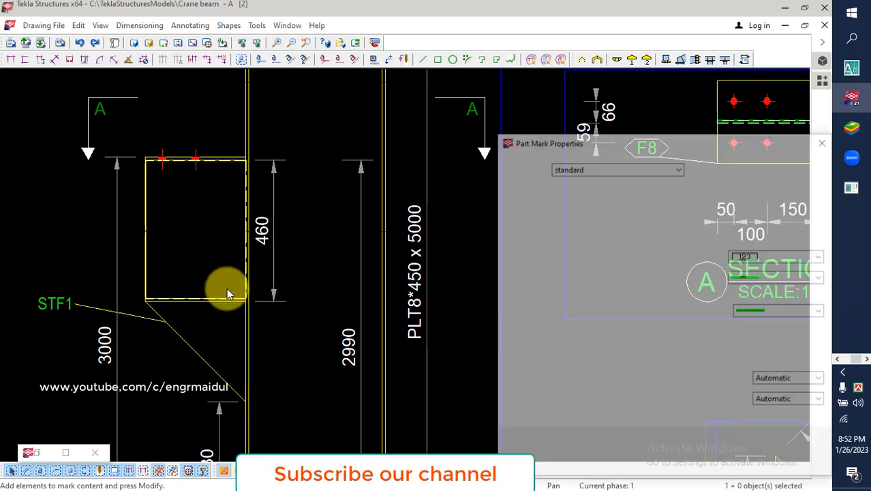
left_click(523, 257)
left_click(607, 307)
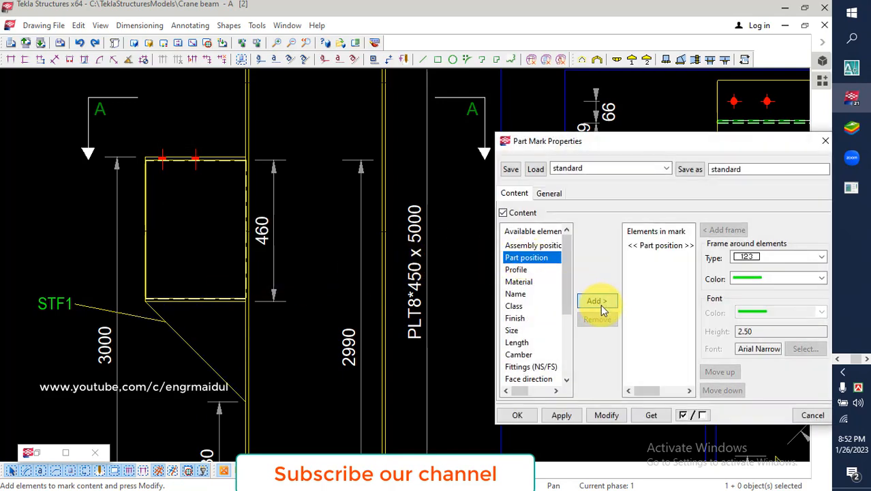
left_click(609, 415)
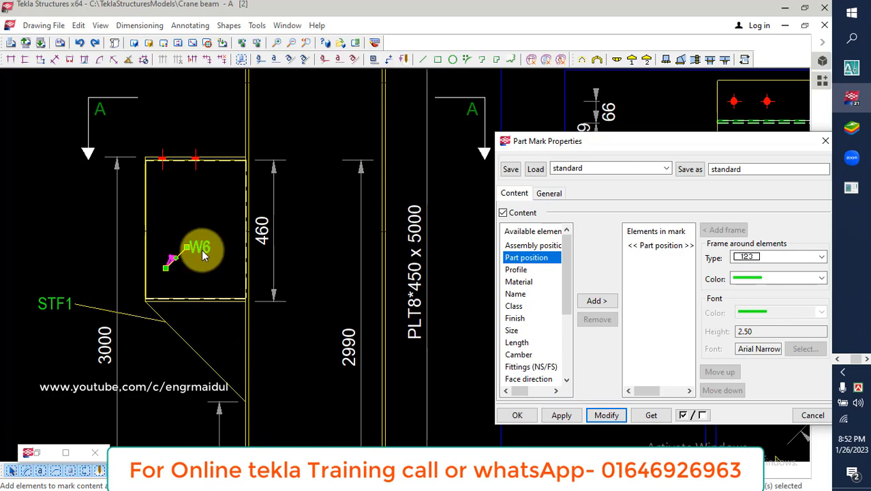
Include the part name after the part position in the bracket web plate's mark
left_click(516, 293)
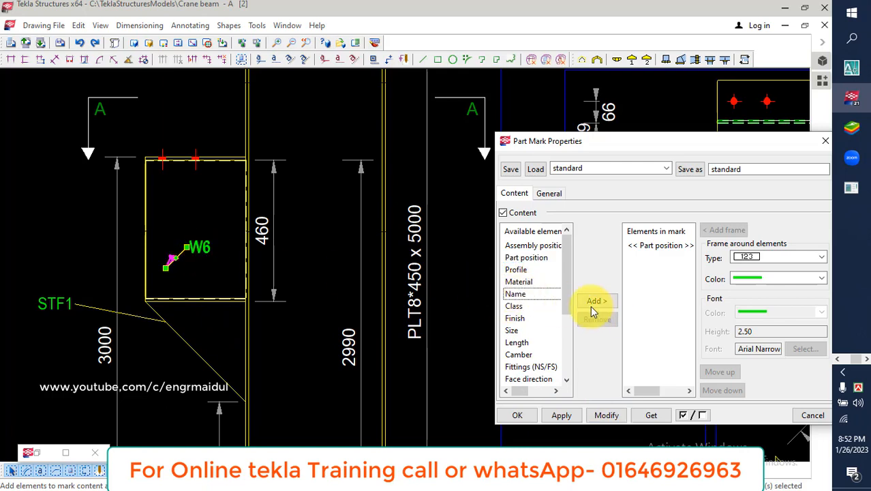
left_click(593, 306)
left_click(604, 416)
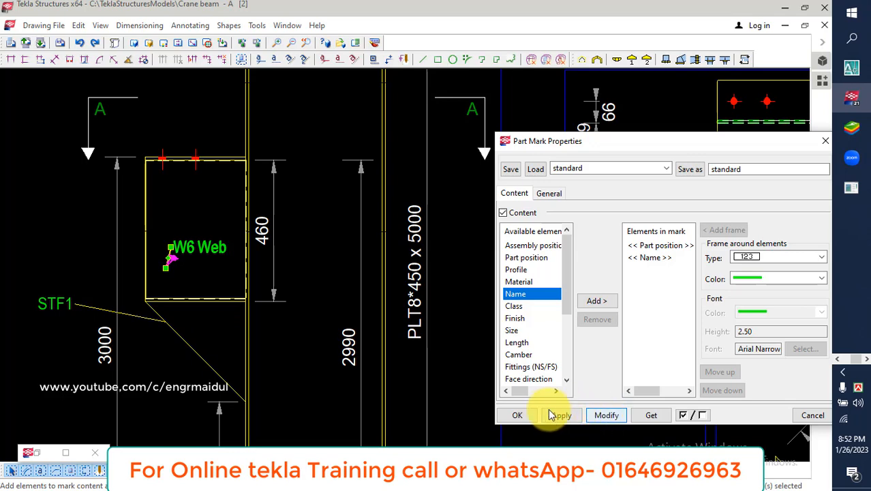
left_click(517, 416)
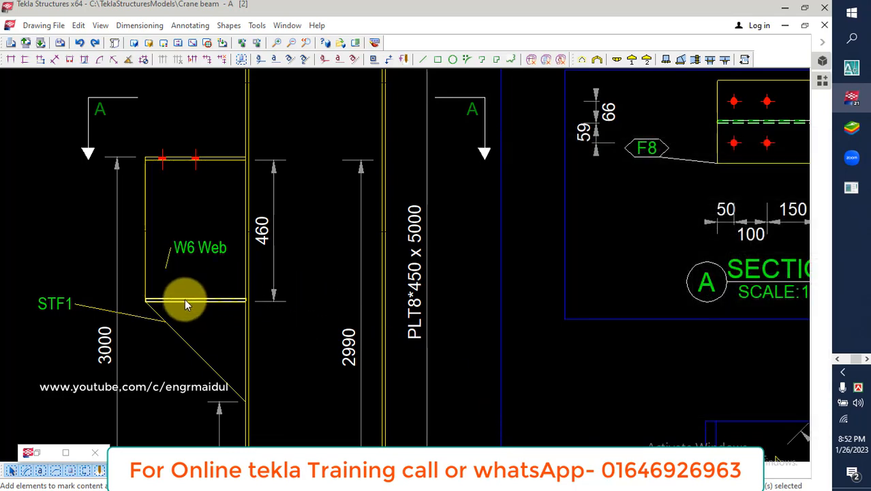
Add a part mark to the bracket's bottom flange plate, with the part position as its content
right_click(269, 305)
left_click(330, 182)
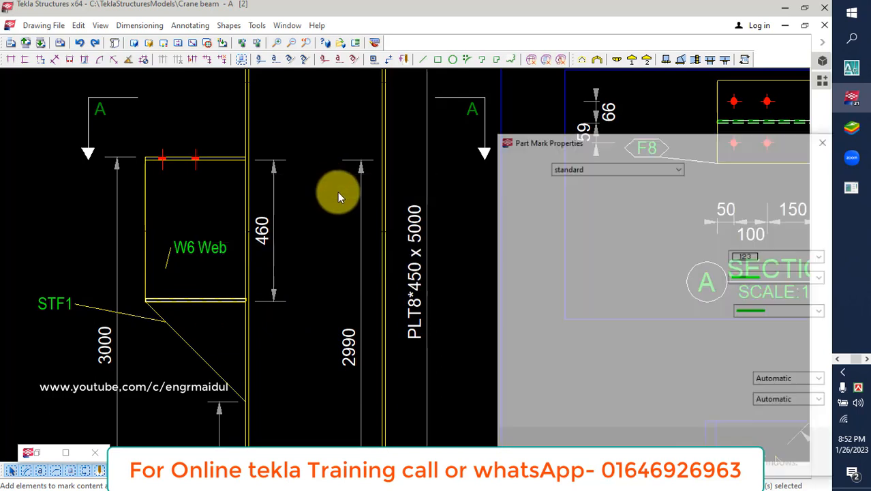
left_click(526, 258)
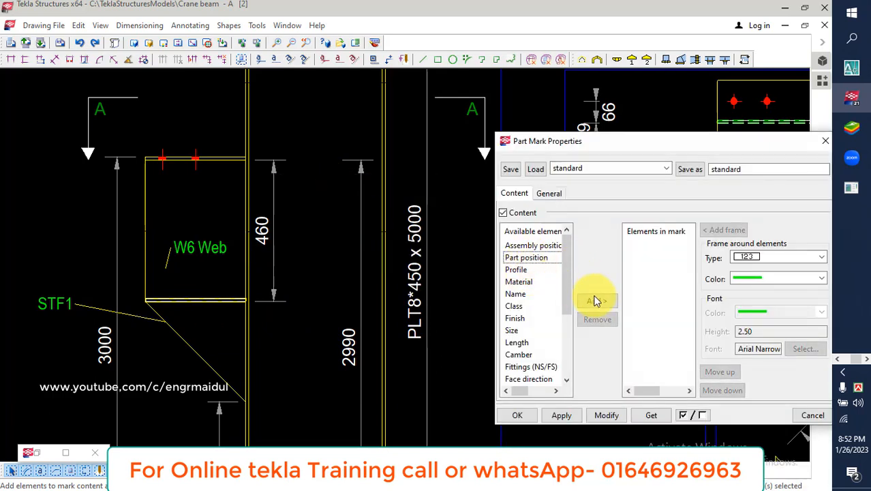
left_click(595, 301)
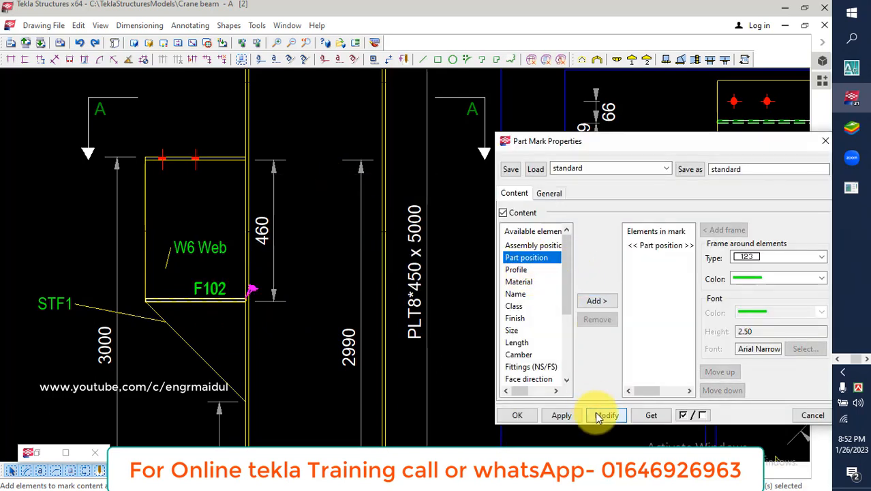
left_click(208, 305)
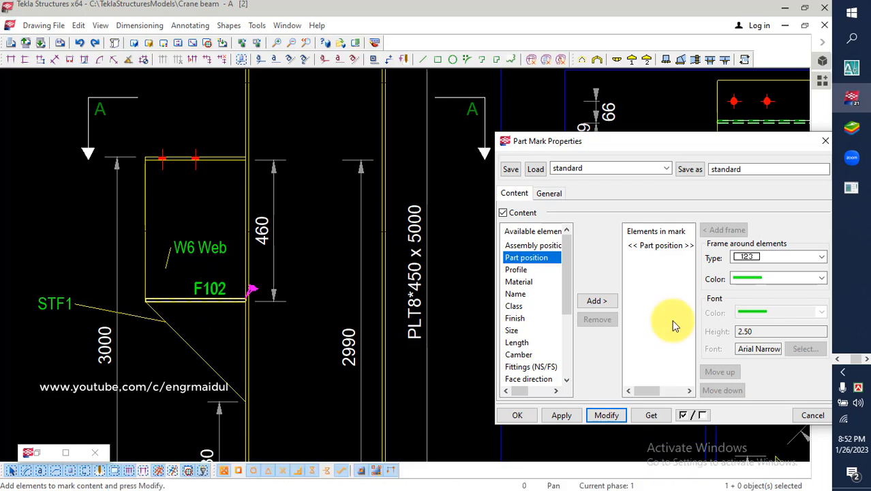
left_click(520, 416)
Add a part mark to the bracket's top flange plate, with the part position as its content
left_click(230, 158)
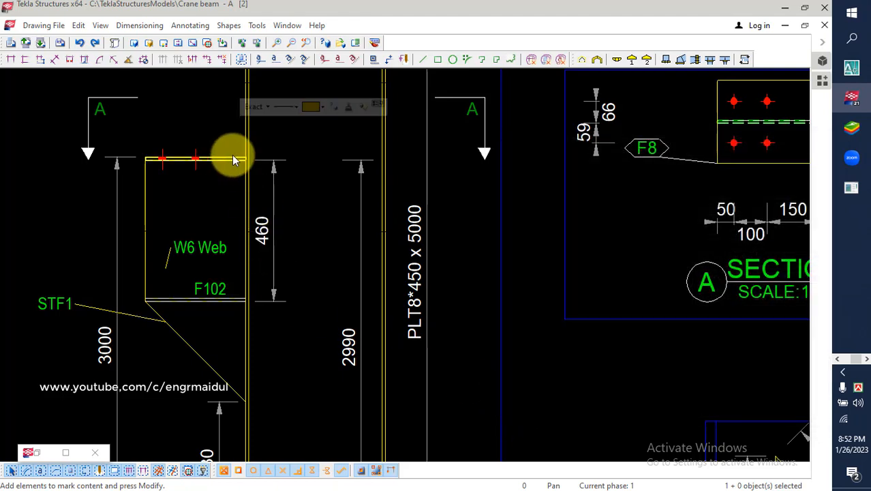
right_click(272, 154)
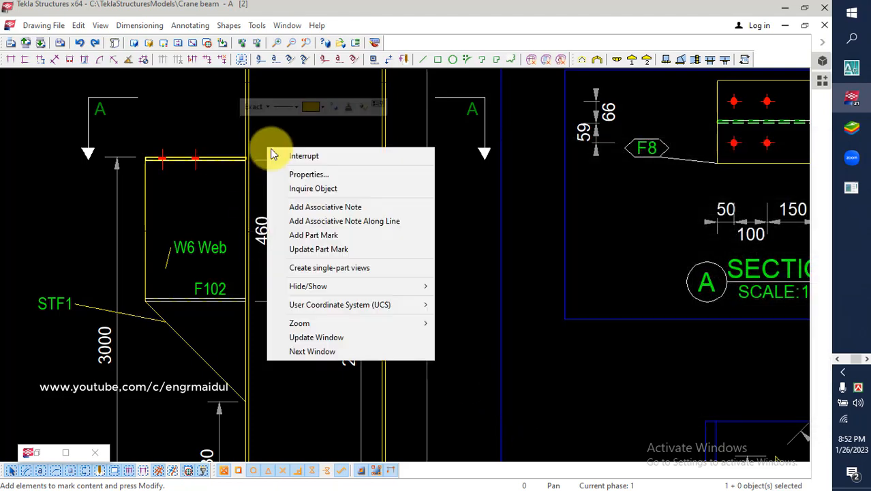
left_click(336, 235)
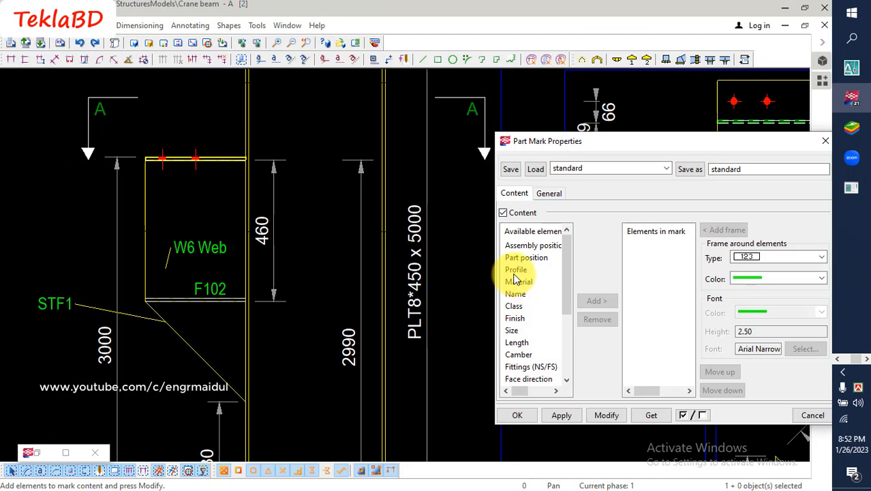
left_click(526, 257)
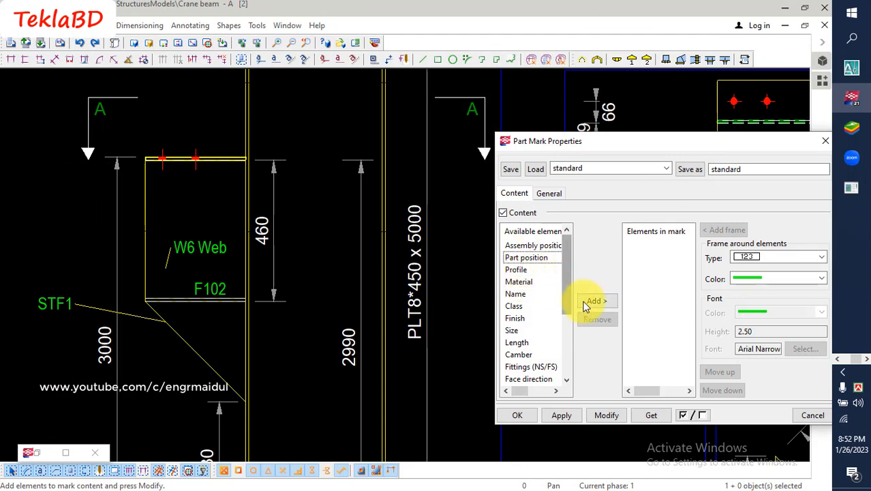
left_click(596, 301)
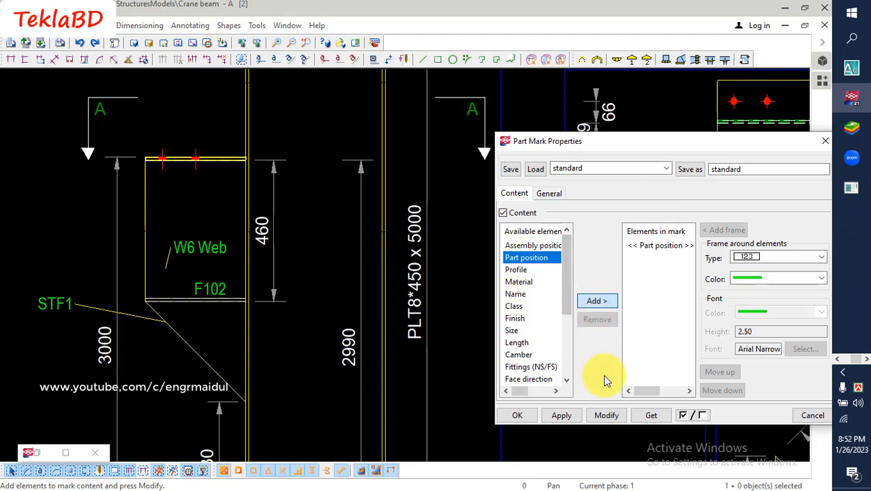
left_click(603, 415)
left_click(517, 415)
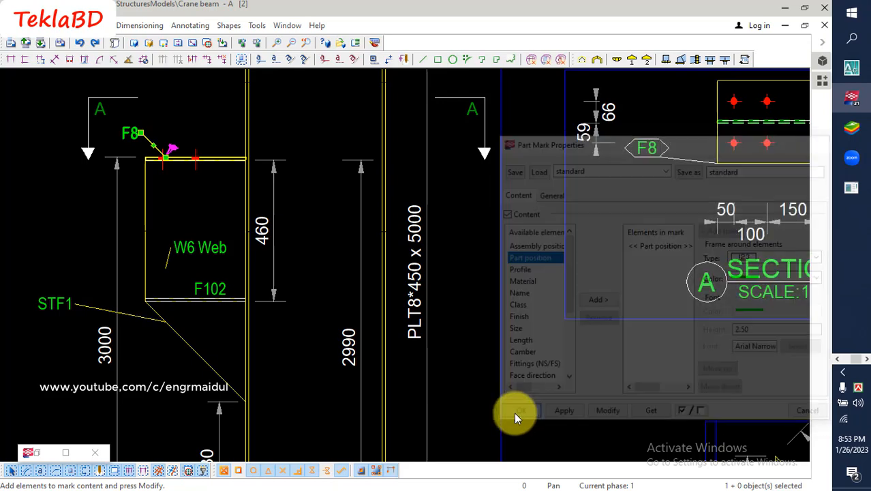
Examine the part marks on the bracket's web, flange plates and stiffener in the front view
scroll(281, 238, "down", 1)
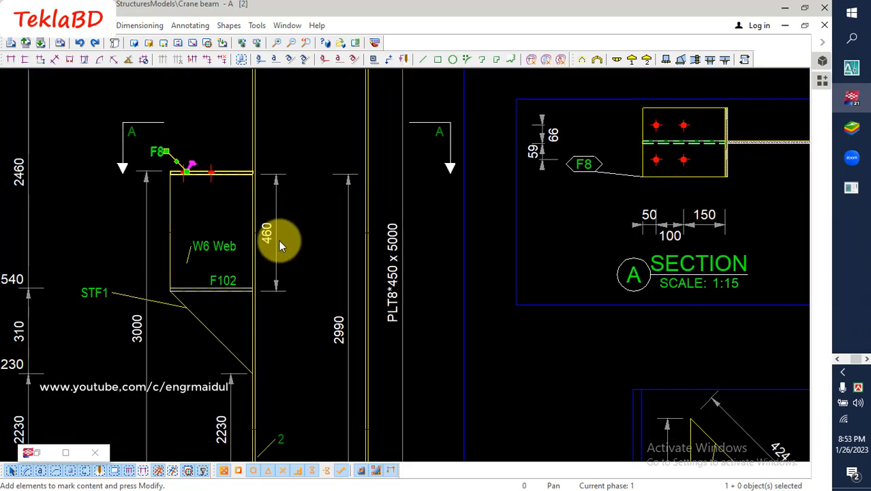
scroll(206, 300, "up", 2)
scroll(206, 300, "up", 1)
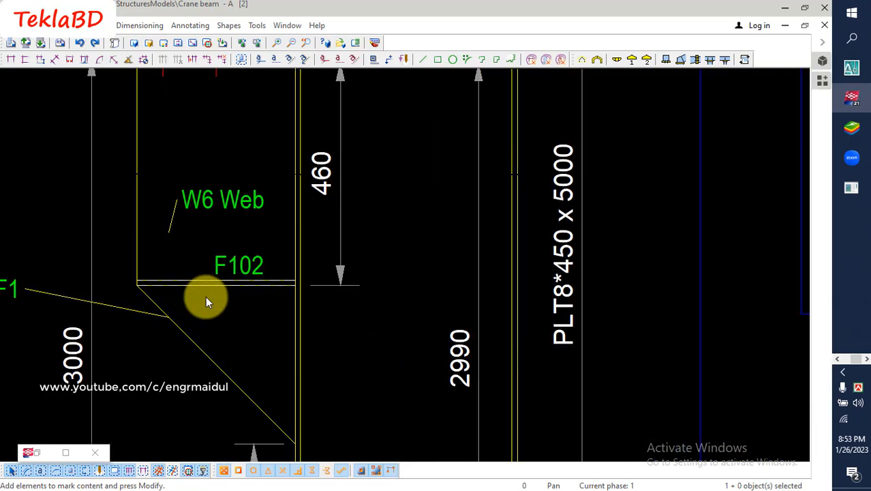
scroll(206, 297, "down", 1)
middle_click_drag(210, 204, 191, 266)
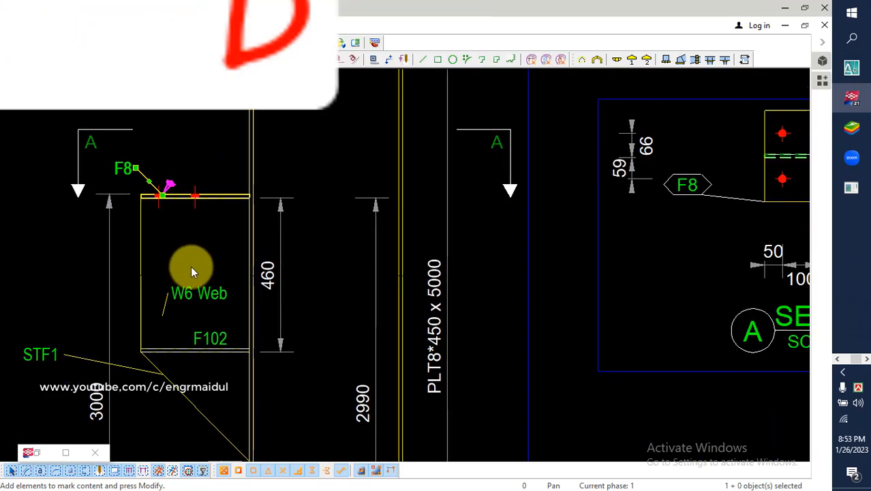
left_click(189, 150)
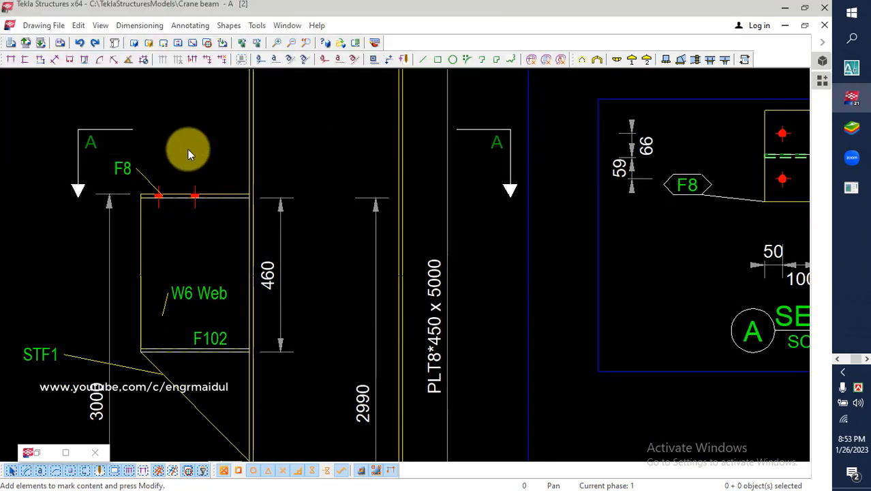
left_click(179, 192)
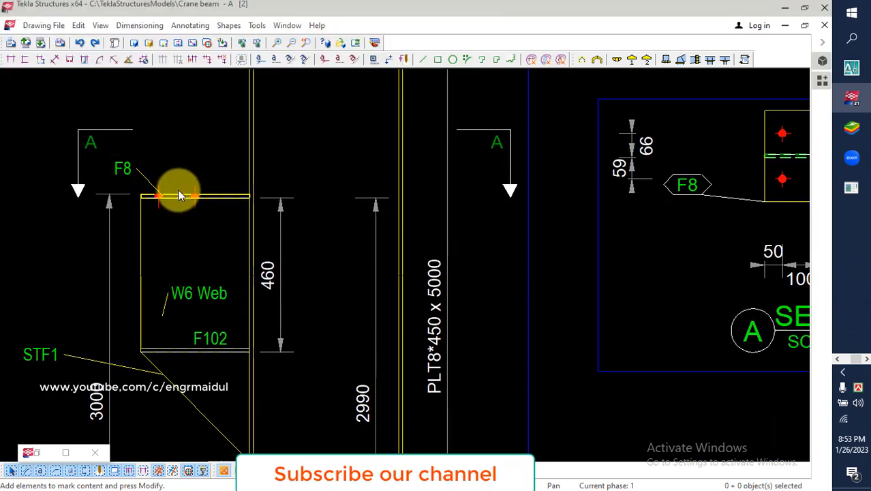
left_click(153, 353)
left_click(129, 293)
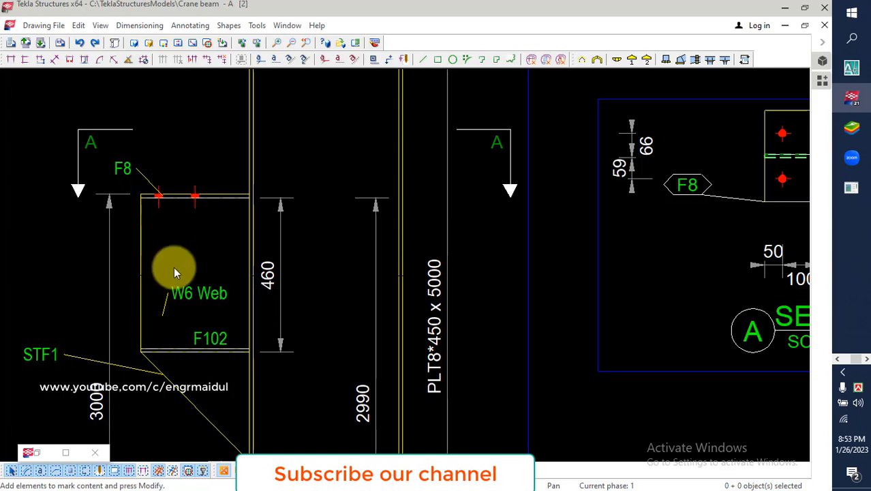
Create single-part views of the bracket's top flange plate and move them clear of the sheet's left border
scroll(174, 267, "down", 2)
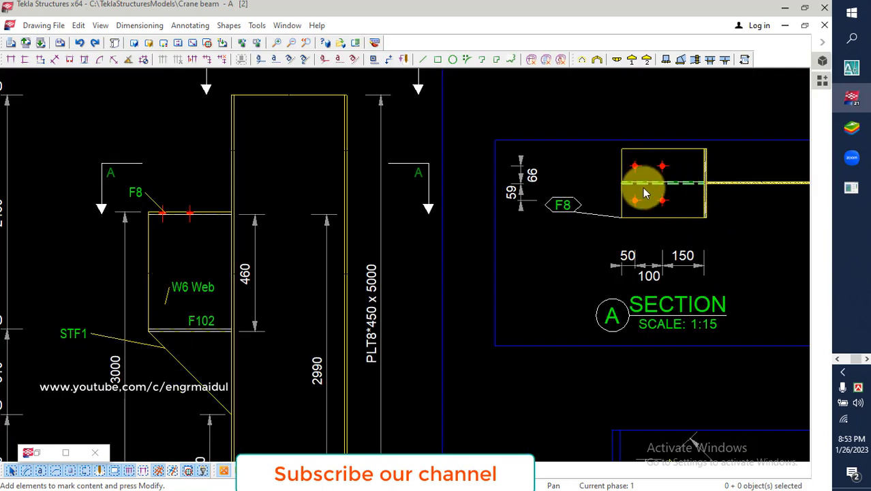
left_click(218, 209)
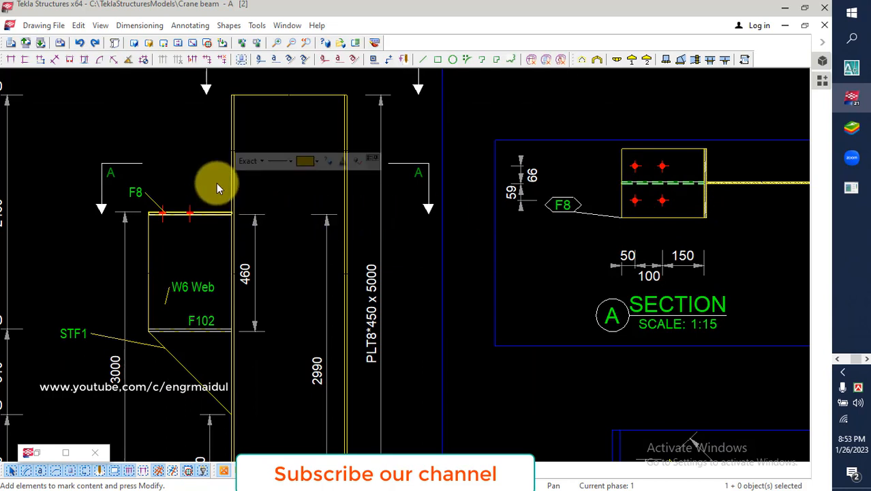
right_click(217, 182)
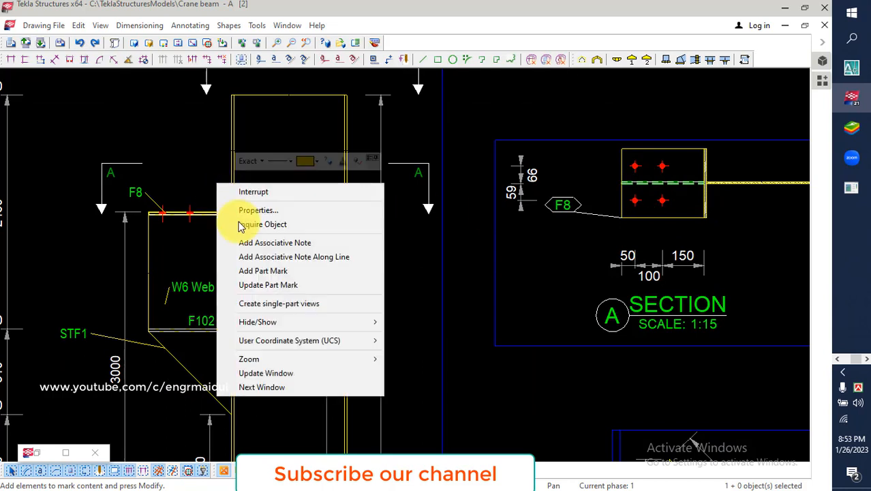
left_click(288, 305)
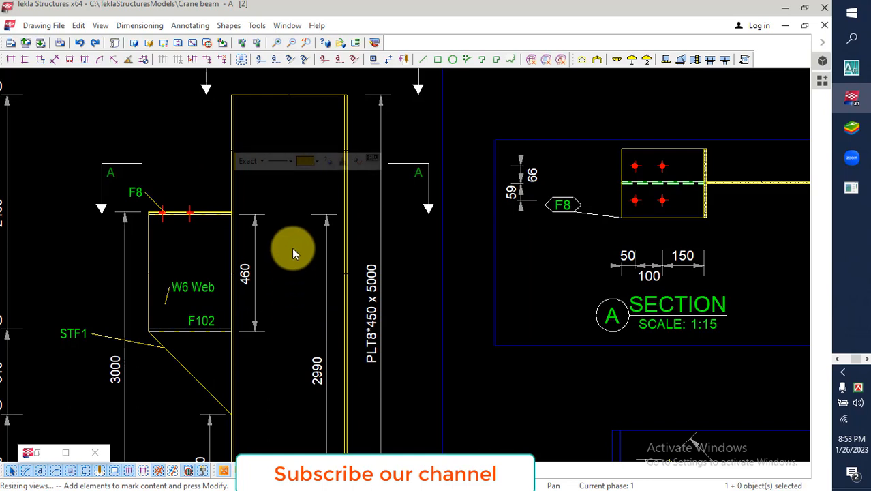
scroll(291, 240, "down", 5)
scroll(290, 239, "down", 2)
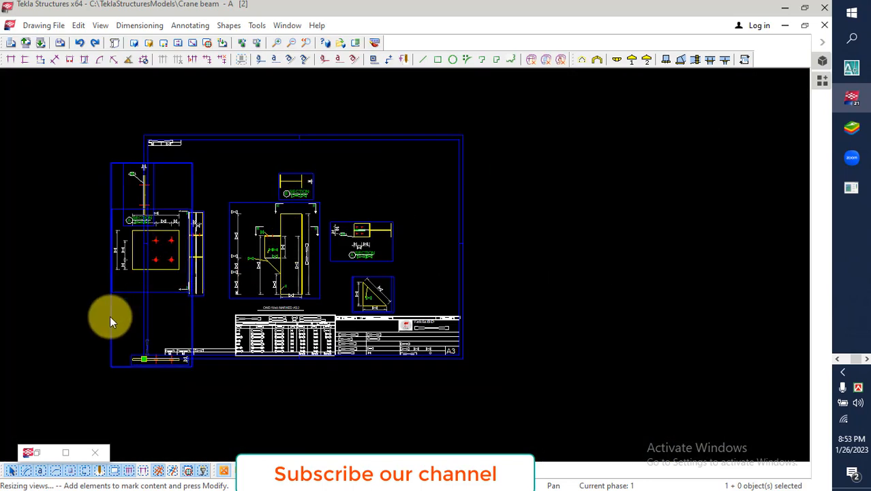
left_click_drag(45, 277, 41, 274)
Delete the edge view and the section A view of the flange plate, leaving its dimensioned plan view
mouse_move(133, 270)
middle_mouse_down()
mouse_move(208, 317)
mouse_move(260, 326)
middle_mouse_up()
scroll(214, 298, "up", 1)
scroll(214, 303, "up", 1)
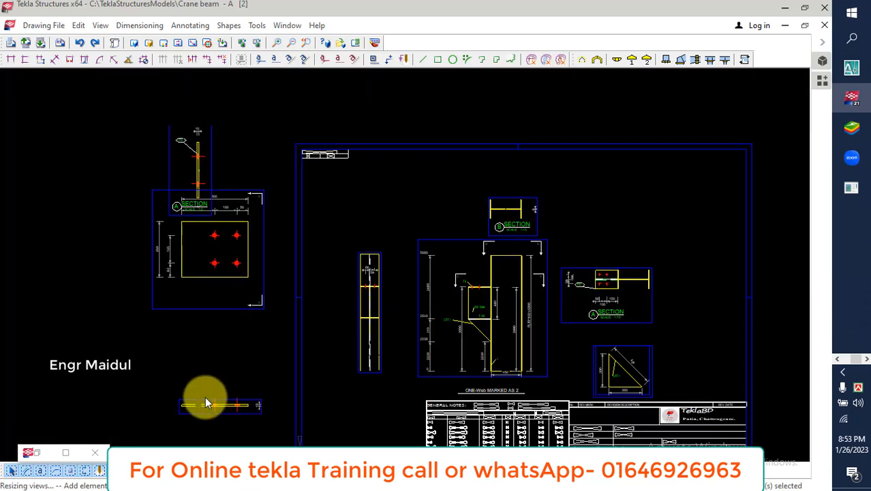
left_click(207, 402)
key("Delete")
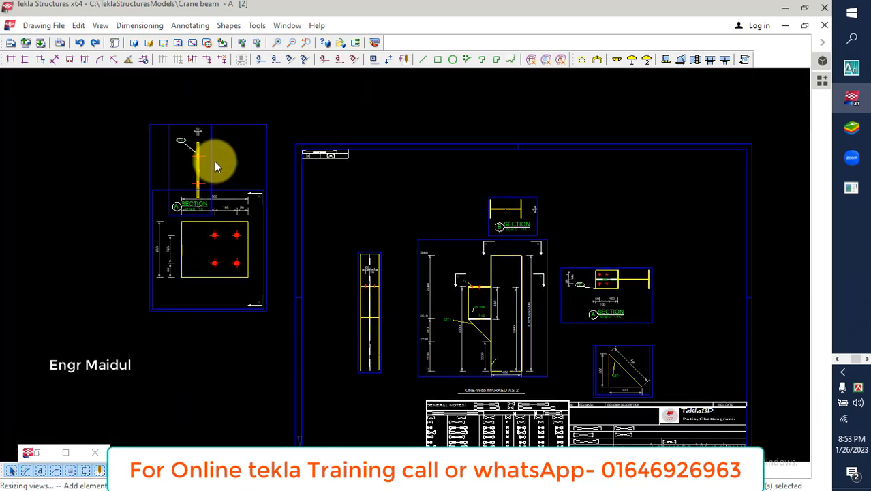
left_click(213, 151)
key("Delete")
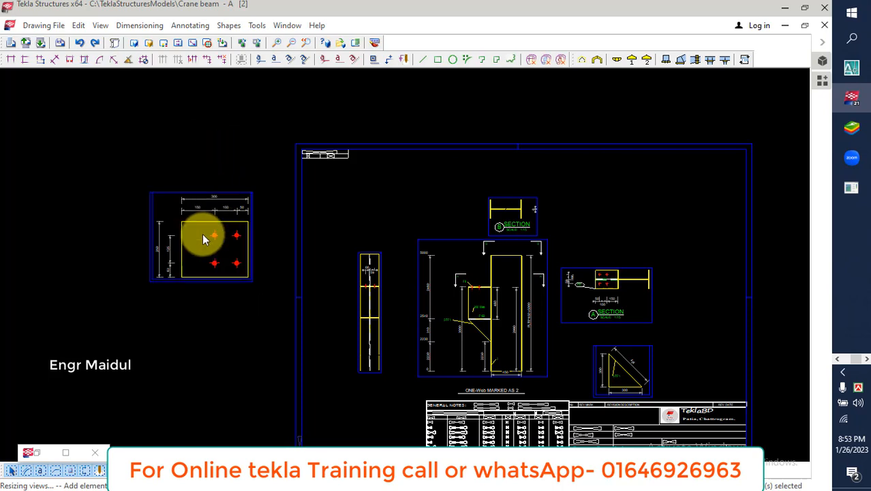
Move the vertical hole-spacing dimensions inside the flange plate outline and bring the overall 250 dimension closer to the plate edge
scroll(203, 233, "up", 1)
scroll(175, 265, "up", 1)
left_click(137, 257)
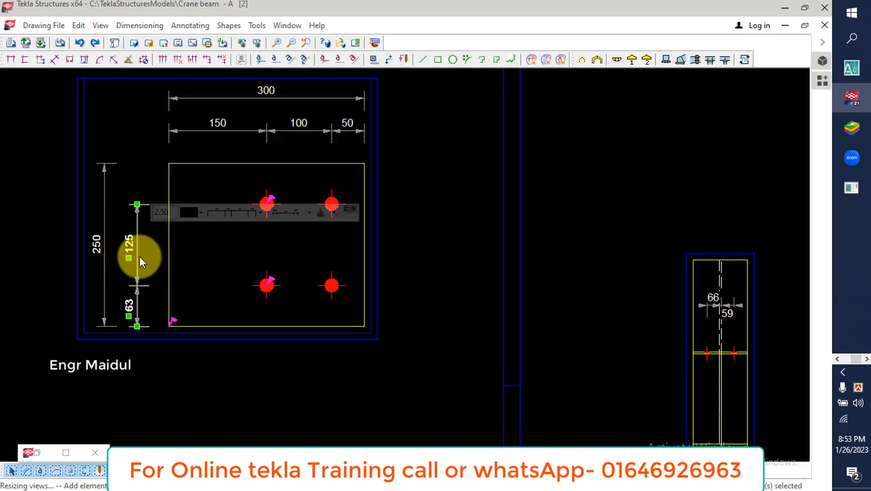
left_click_drag(140, 261, 230, 262)
left_click(411, 228)
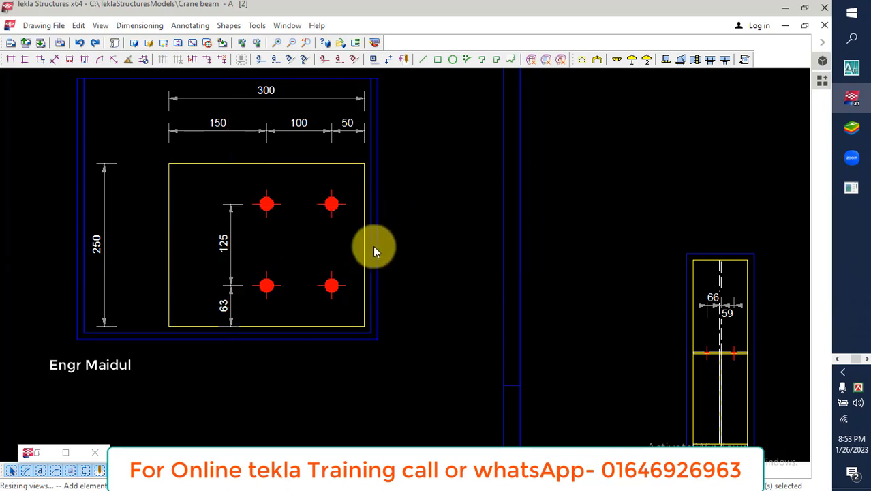
left_click(105, 212)
left_click_drag(116, 218, 151, 218)
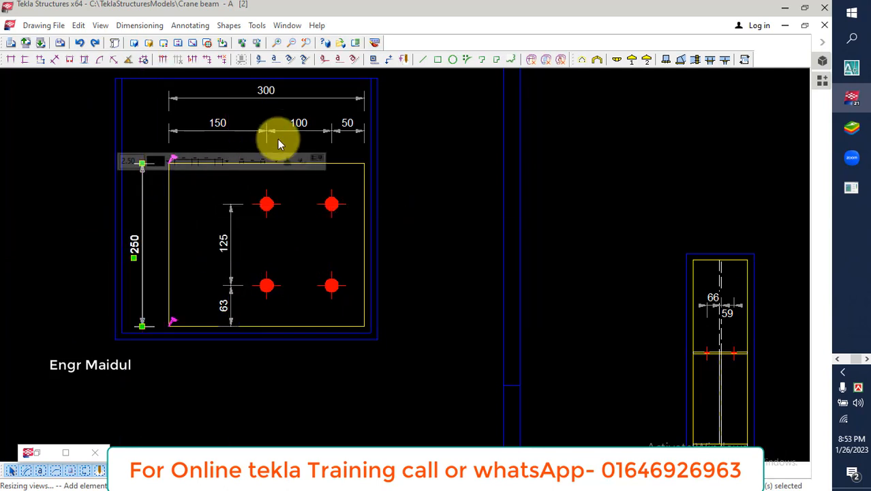
Move the horizontal hole-spacing dimensions between the two hole rows and bring the overall 300 dimension closer to the plate edge
left_click(297, 136)
left_click_drag(298, 133, 282, 232)
left_click(271, 101)
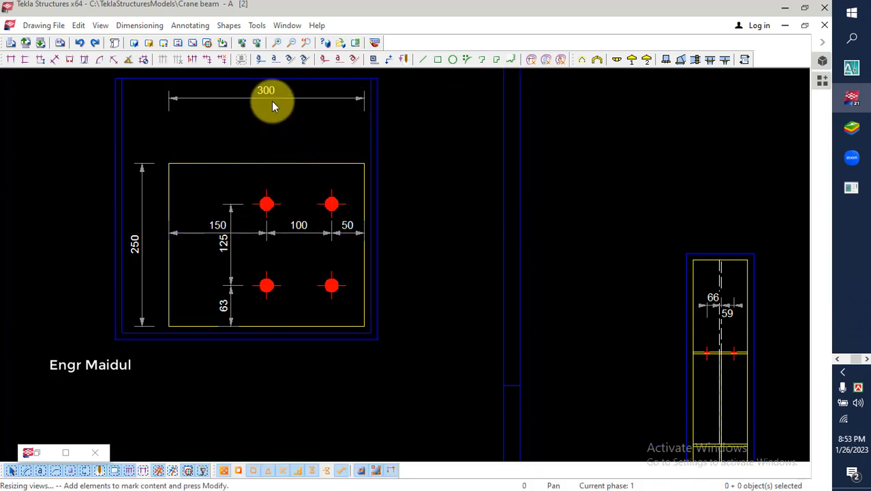
left_click_drag(270, 96, 272, 129)
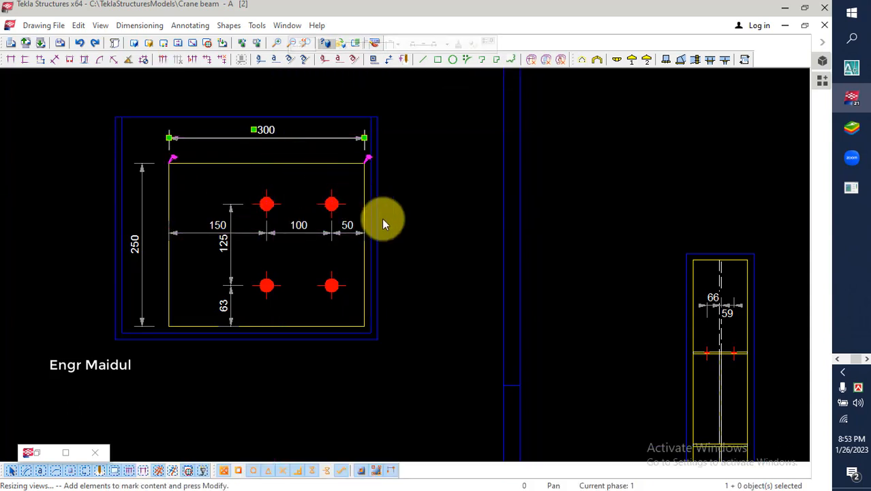
left_click(433, 224)
scroll(293, 249, "up", 2)
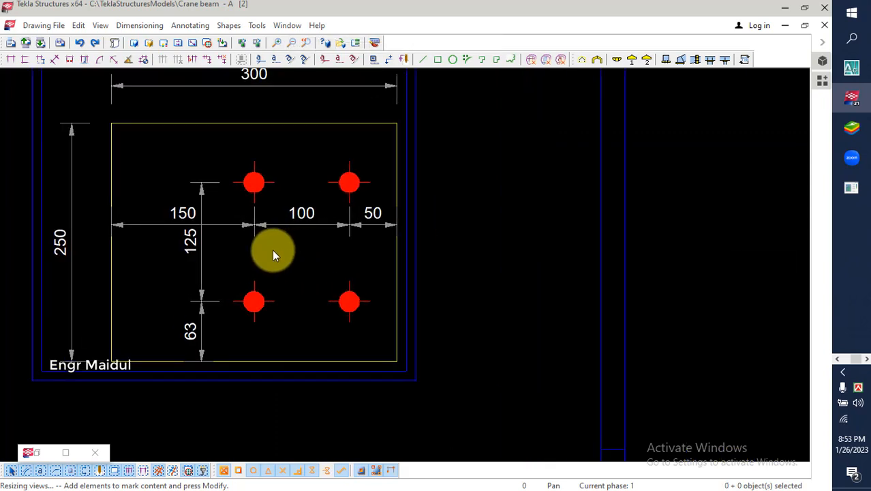
scroll(318, 249, "down", 4)
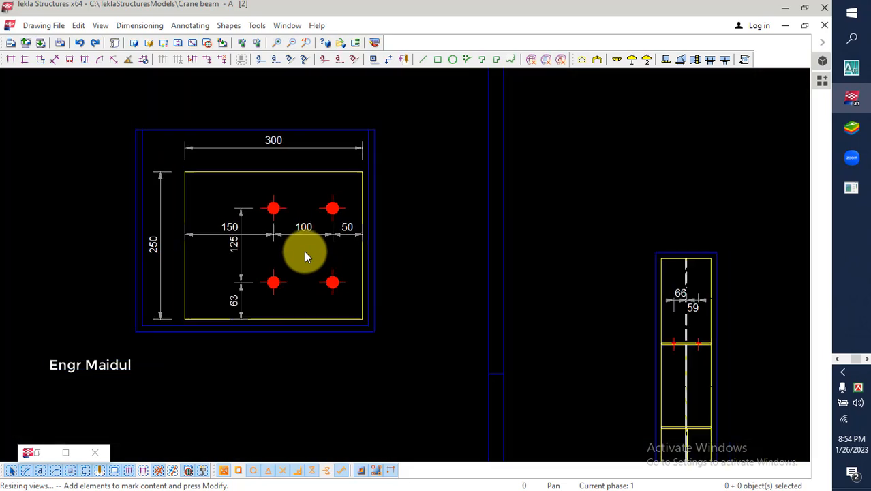
scroll(304, 252, "down", 2)
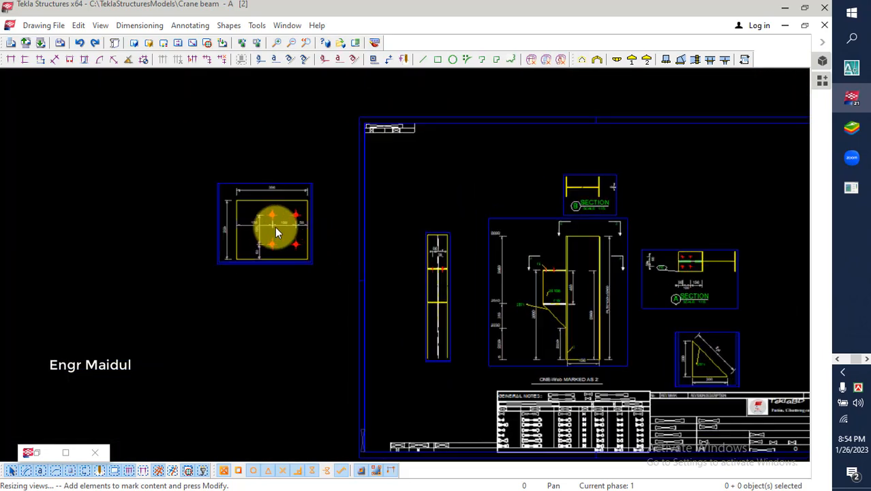
Add a part mark with the part position to the flange plate's single-part view and place it inside the outline near the upper-left corner
scroll(259, 213, "up", 3)
scroll(254, 207, "up", 1)
right_click(259, 182)
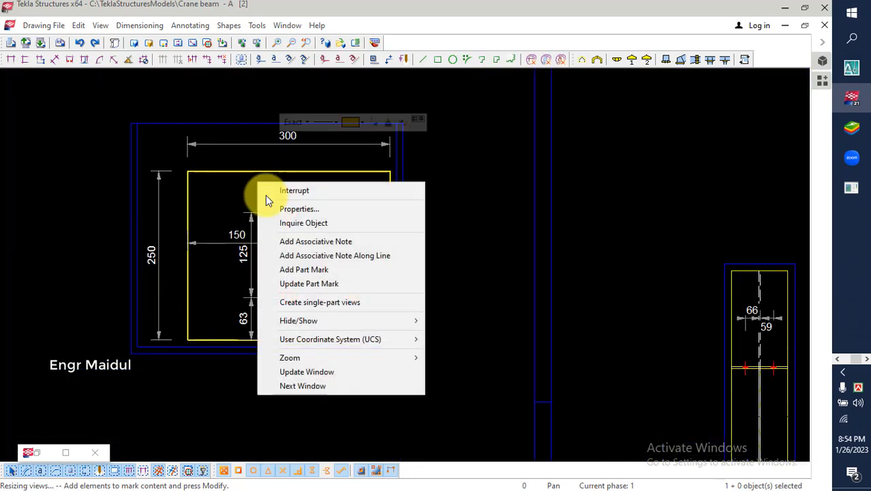
left_click(304, 271)
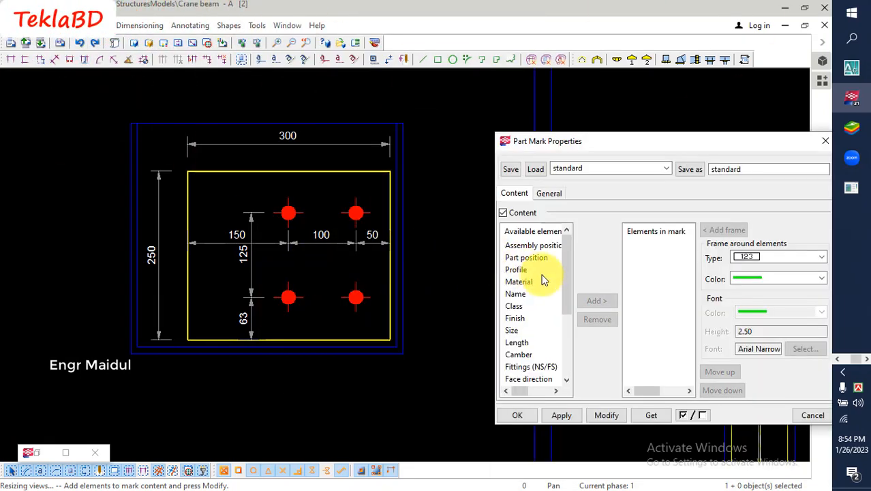
left_click(533, 257)
left_click(595, 302)
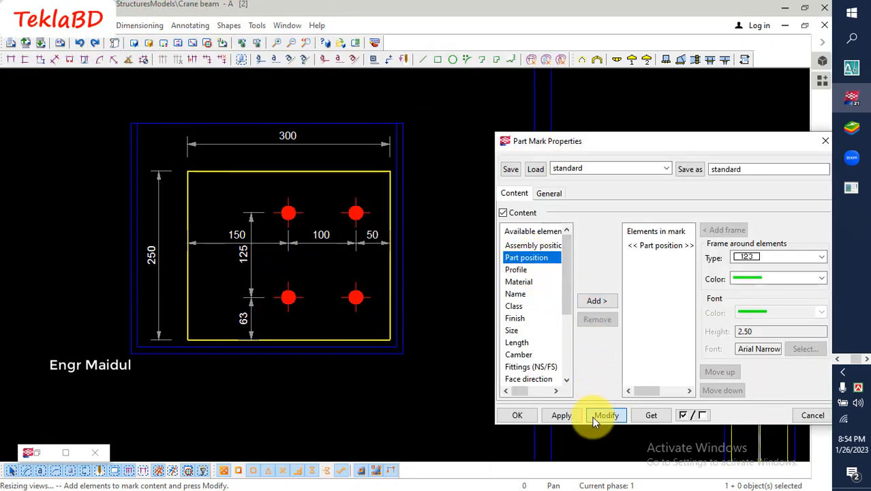
left_click(517, 416)
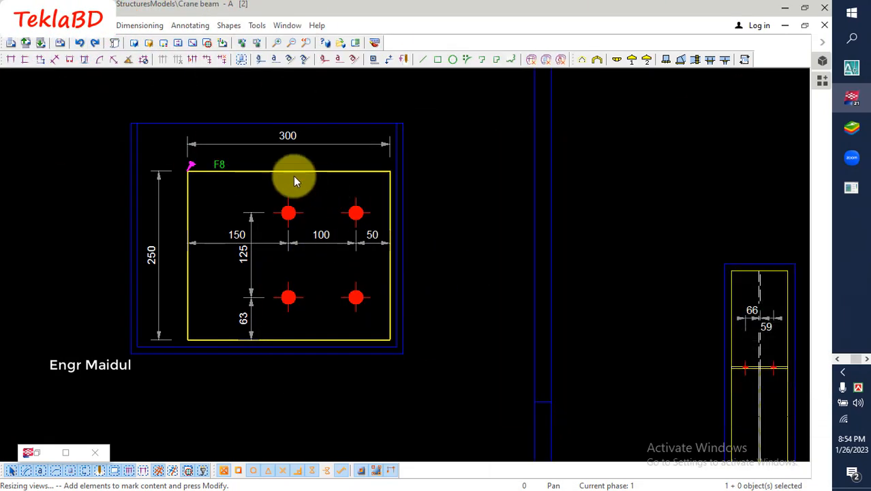
left_click(223, 167)
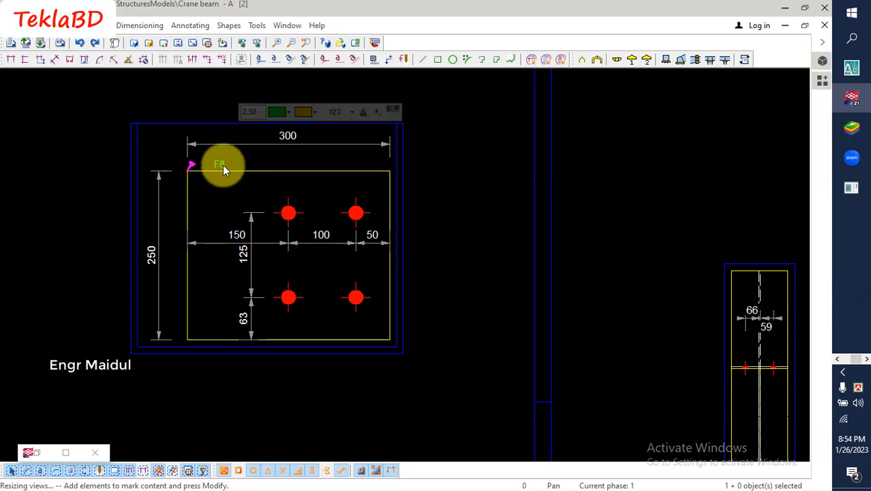
left_click_drag(222, 165, 227, 206)
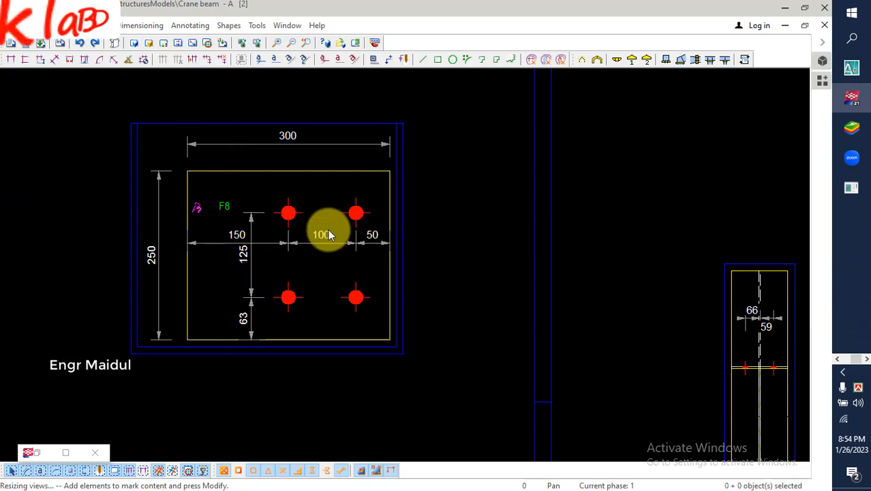
Compare the top flange plate's detail with the bracket and its part marks in the front view
scroll(293, 242, "down", 1)
scroll(293, 244, "down", 5)
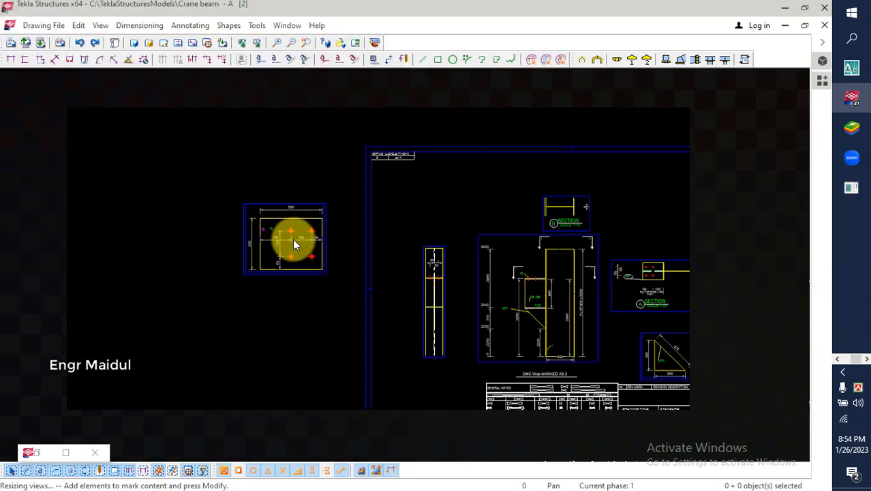
scroll(536, 324, "up", 2)
scroll(535, 316, "up", 3)
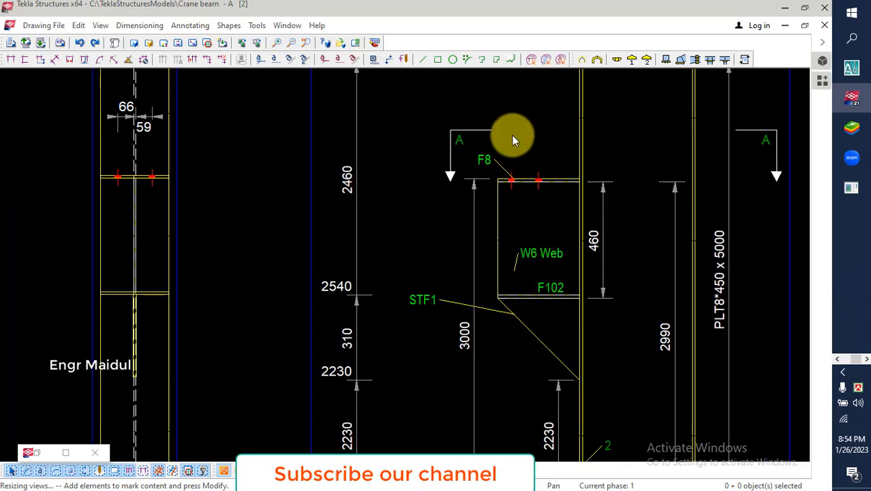
scroll(412, 213, "down", 5)
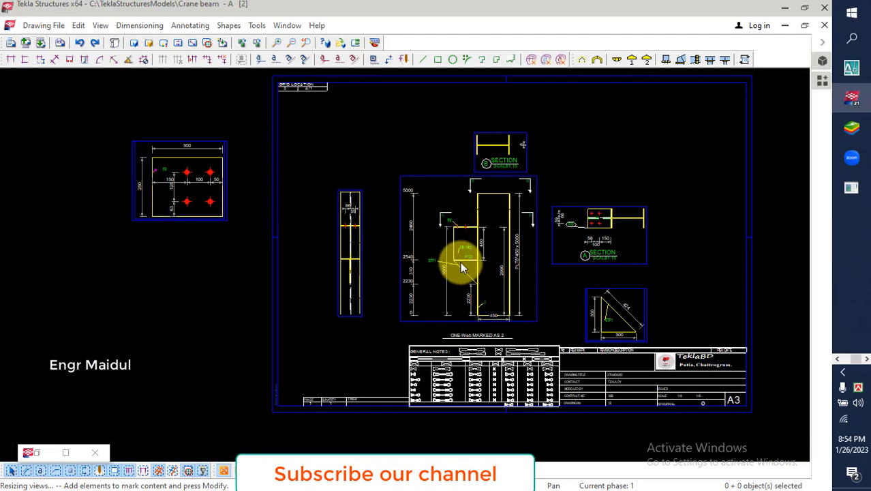
scroll(460, 262, "up", 4)
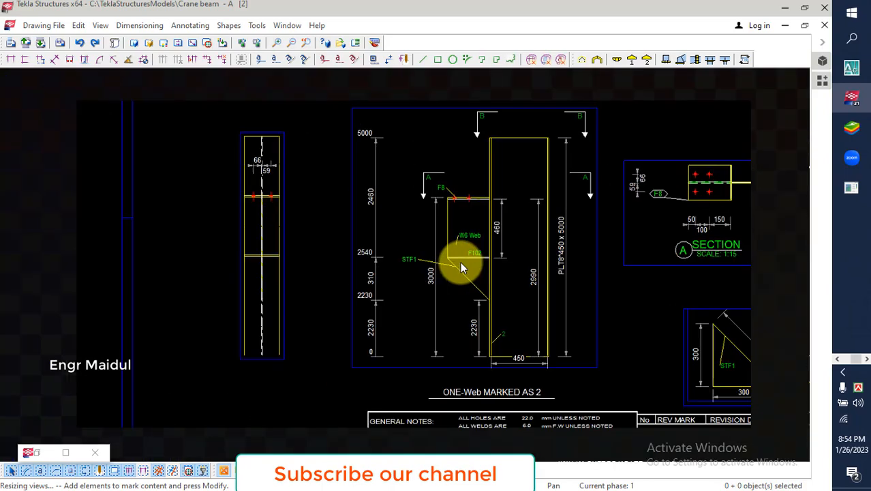
scroll(460, 262, "down", 2)
Move the top flange plate's single-part view onto the sheet, above the column's end view
middle_click_drag(403, 243, 531, 250)
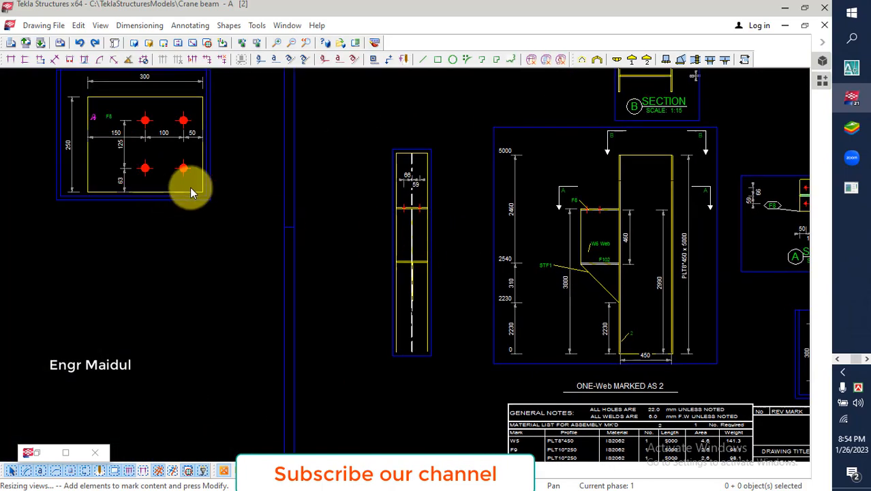
middle_click_drag(189, 187, 187, 221)
left_click_drag(164, 109, 440, 41)
middle_click_drag(501, 169, 390, 181)
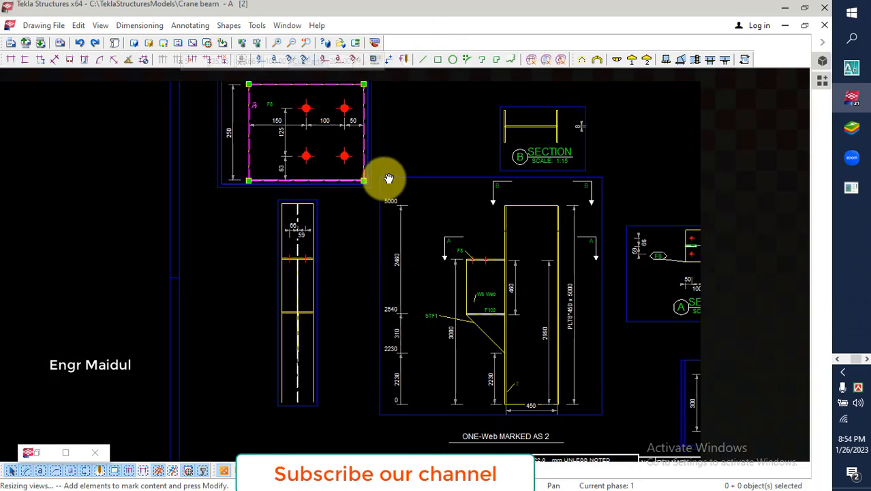
scroll(337, 210, "down", 3)
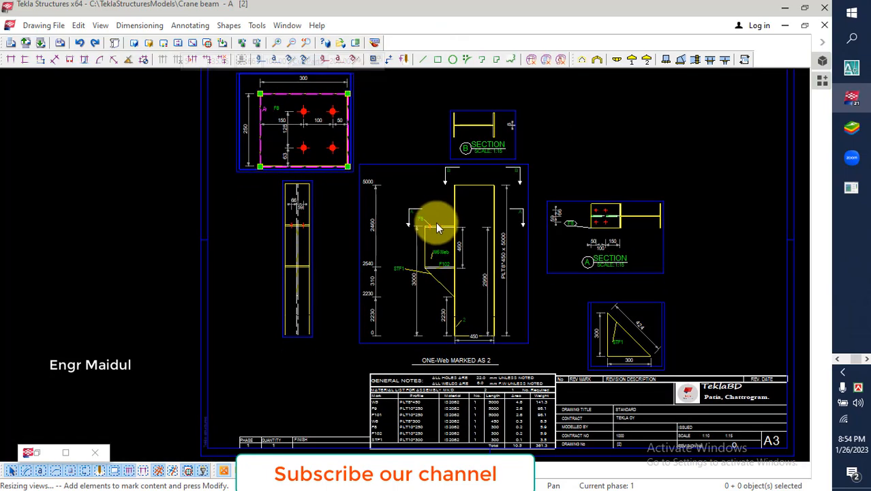
Create single-part views of the bracket's bottom flange plate and move them clear of the sheet's left border
middle_click_drag(436, 224, 443, 247)
scroll(436, 301, "up", 5)
scroll(433, 297, "up", 3)
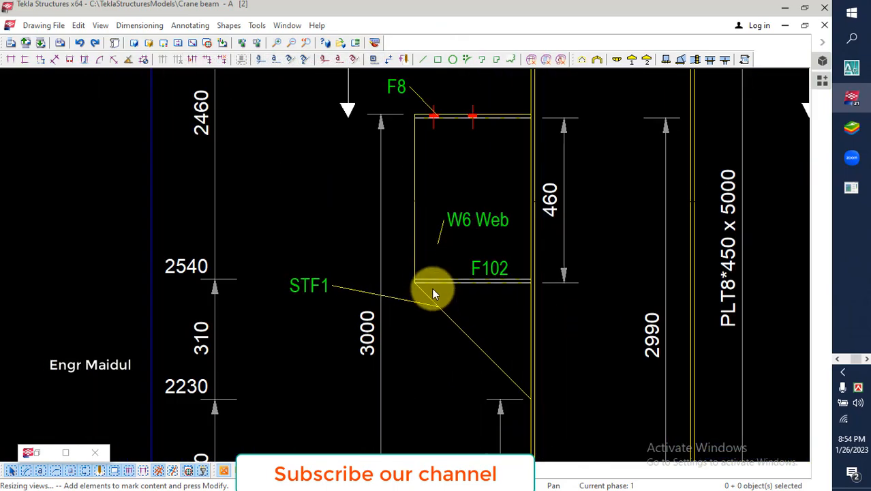
right_click(439, 255)
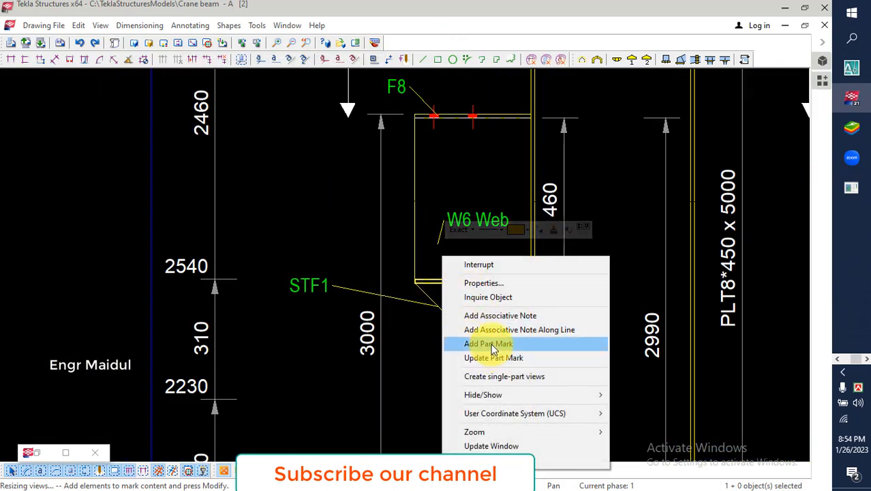
left_click(491, 344)
right_click(453, 264)
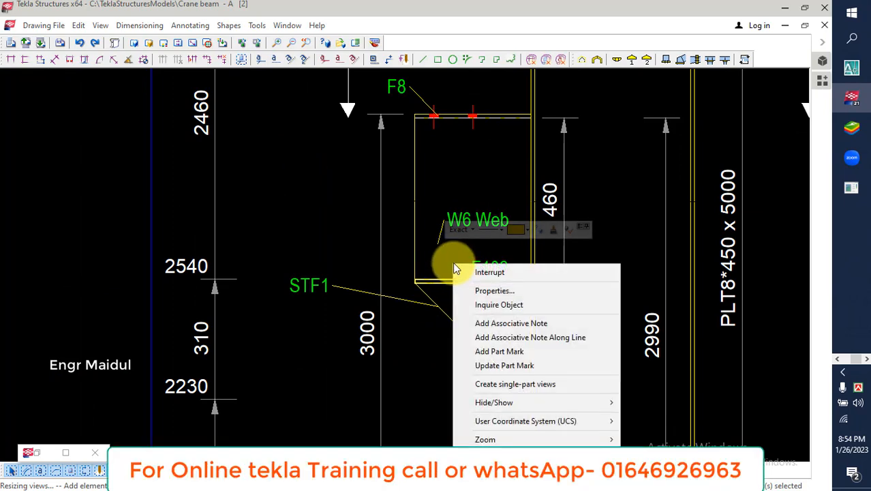
left_click(503, 385)
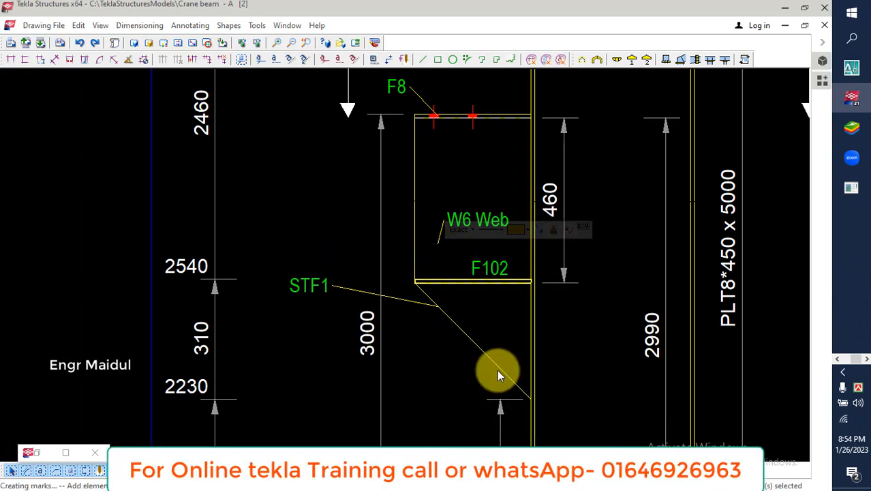
scroll(502, 281, "down", 4)
scroll(503, 280, "down", 4)
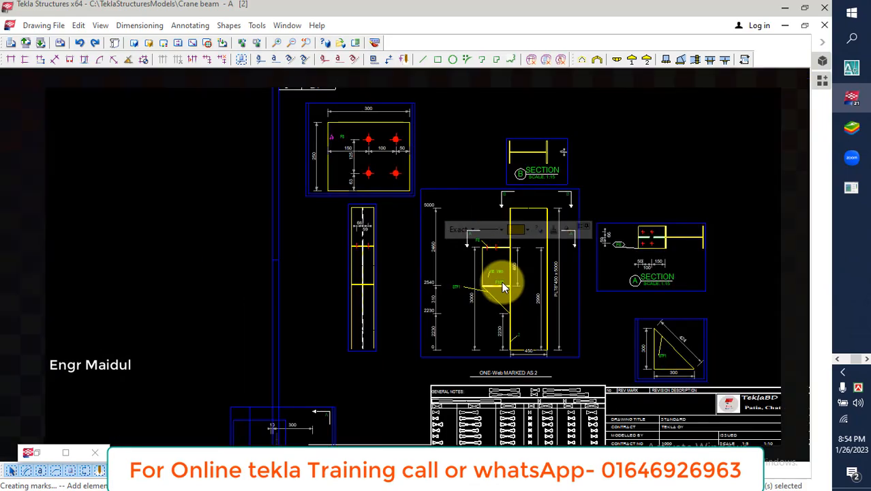
middle_click_drag(459, 316, 444, 257)
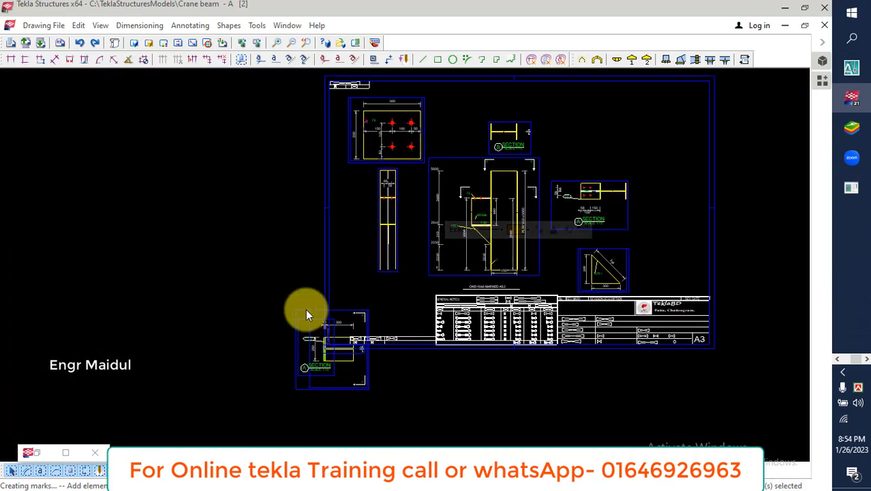
left_click_drag(306, 315, 242, 222)
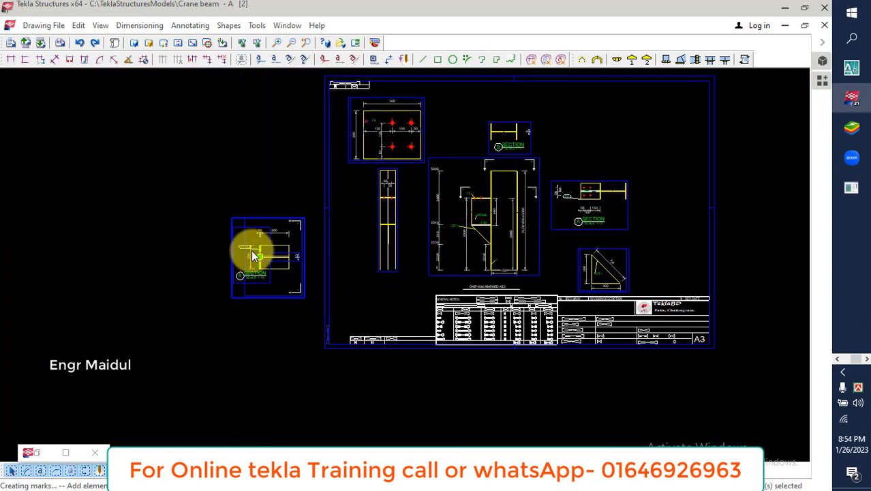
Examine the bottom flange plate's overlapping plan, edge and section A views and their dimensions
scroll(252, 255, "up", 5)
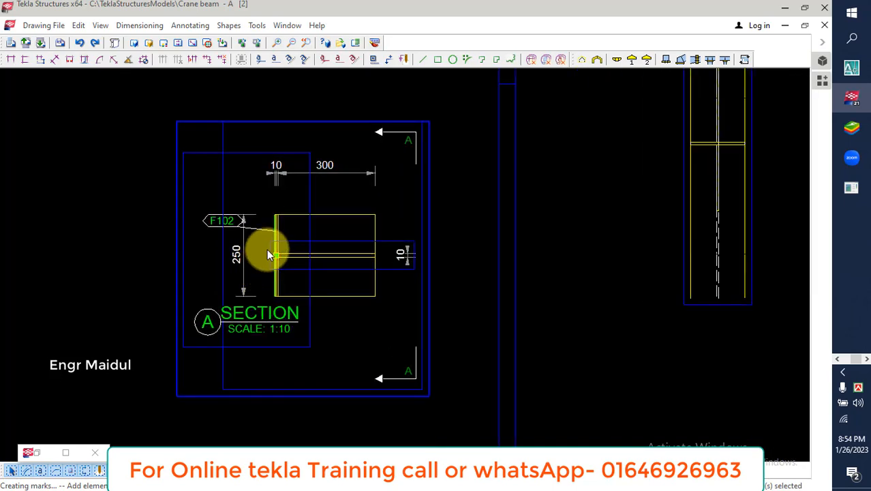
scroll(257, 266, "down", 3)
middle_click_drag(288, 296, 270, 286)
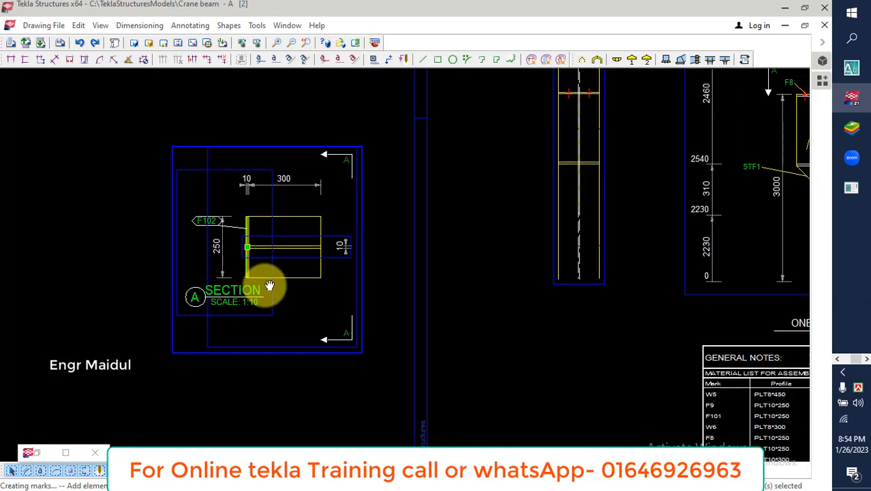
scroll(263, 285, "up", 2)
scroll(263, 272, "up", 4)
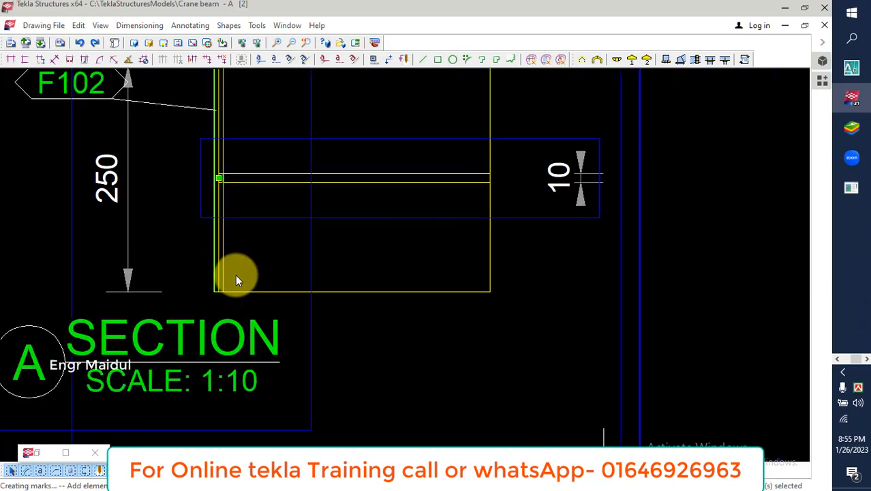
scroll(235, 274, "down", 6)
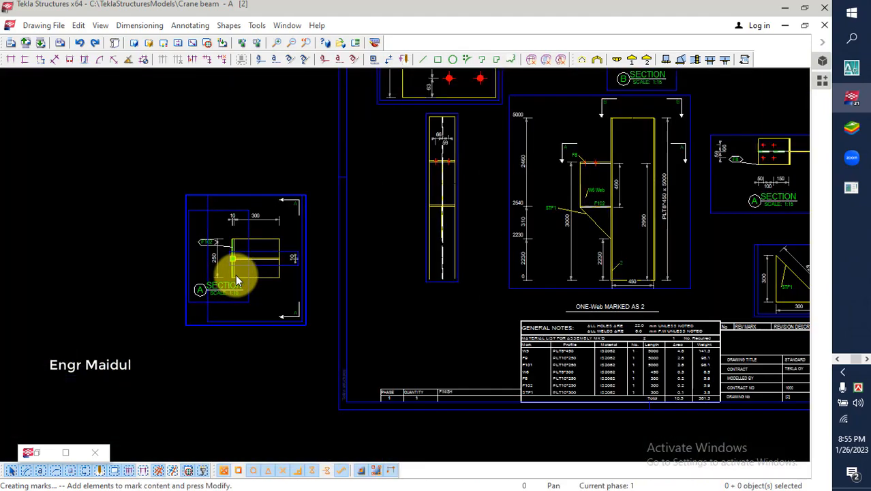
scroll(235, 274, "down", 1)
Add a part mark showing the part position to the bottom flange plate's plan view
scroll(250, 269, "up", 2)
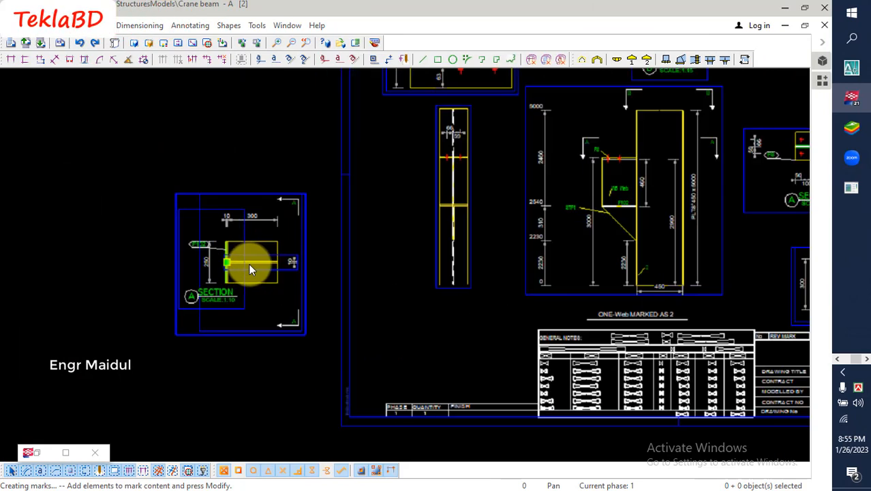
scroll(250, 270, "up", 2)
right_click(294, 204)
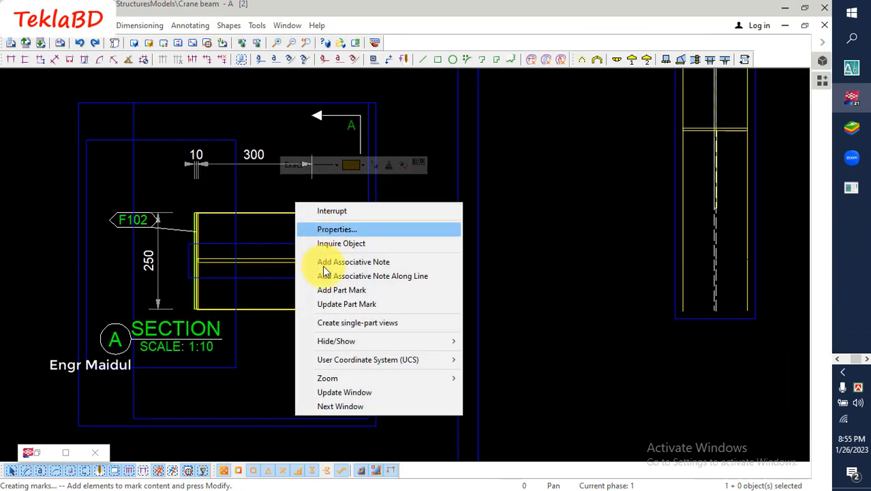
left_click(341, 290)
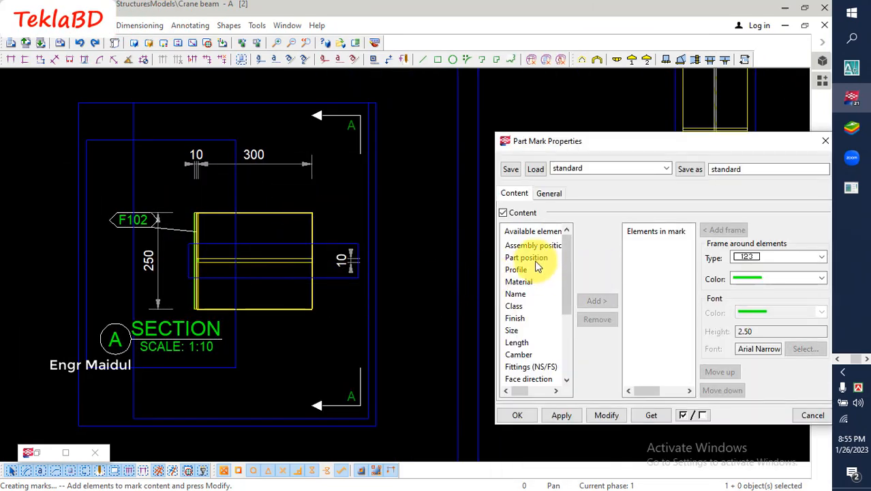
left_click(536, 260)
left_click(594, 415)
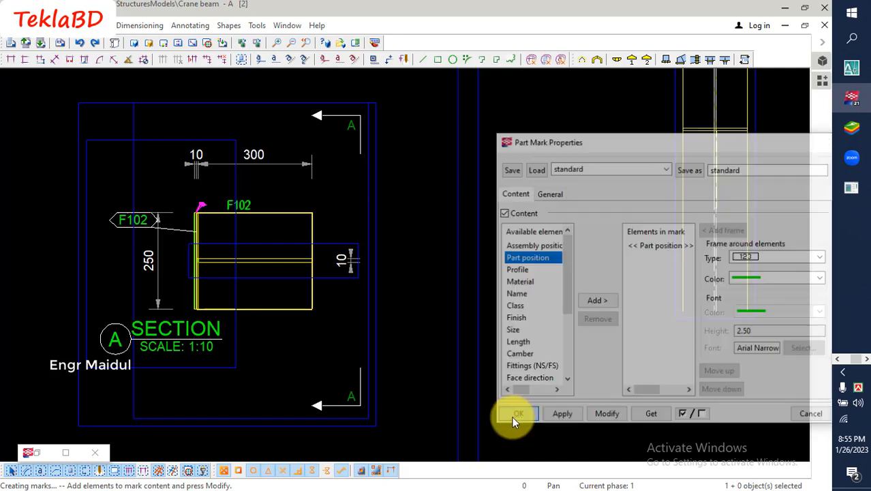
left_click(516, 416)
Add a part-position mark to the thin edge view overlapping the bottom flange plate's plan view
scroll(273, 284, "down", 3)
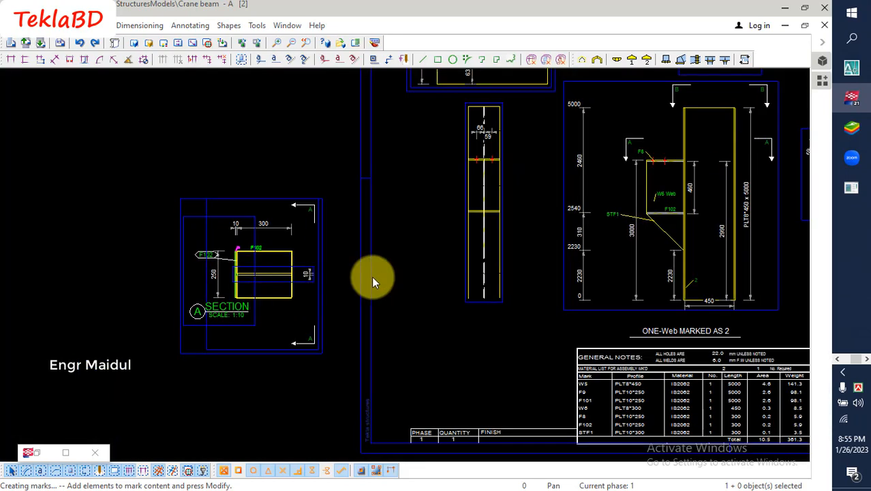
scroll(582, 236, "up", 5)
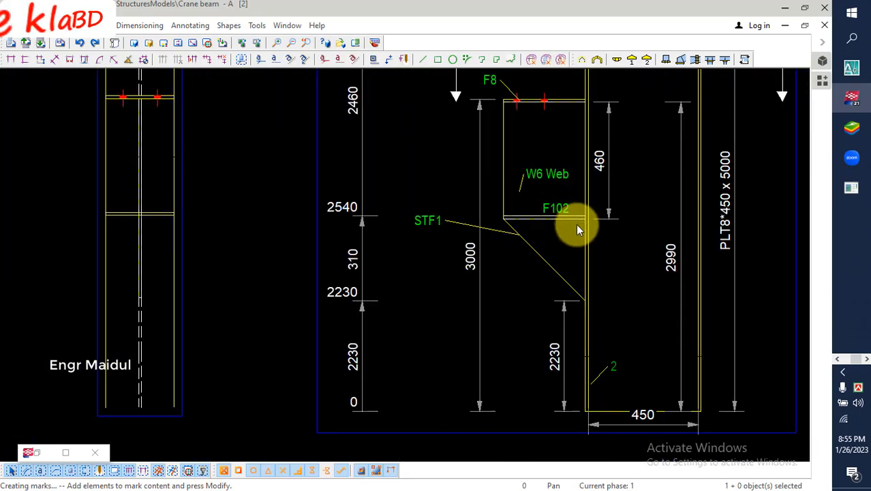
scroll(630, 221, "down", 5)
scroll(317, 242, "up", 4)
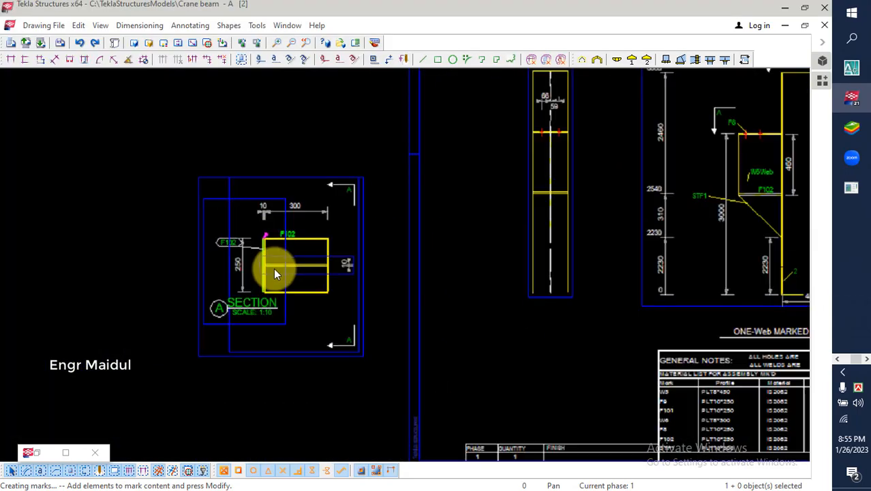
scroll(274, 272, "up", 3)
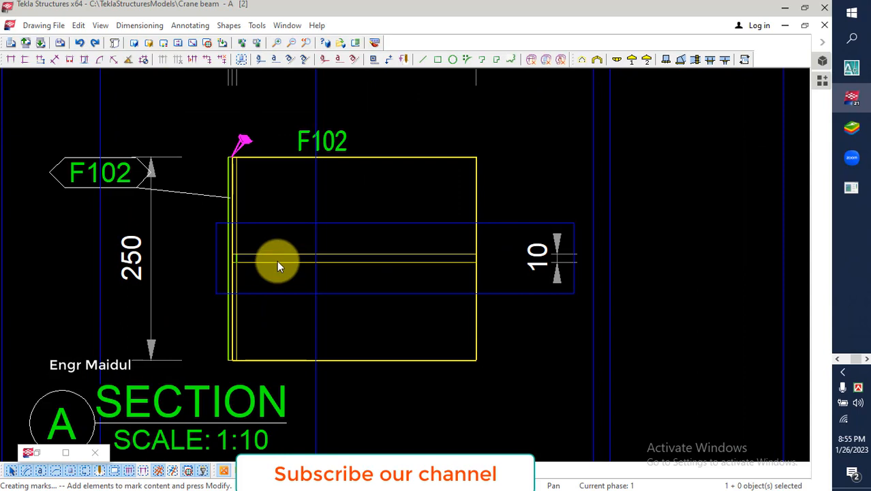
left_click(278, 264)
right_click(276, 274)
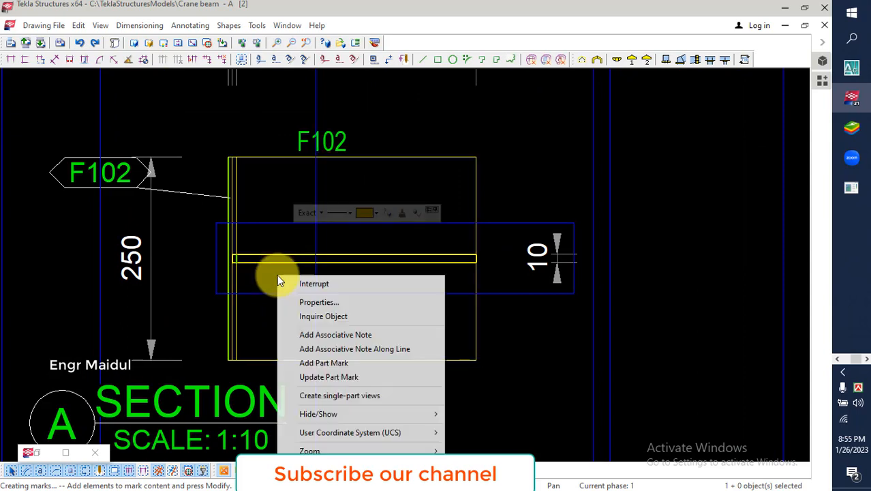
left_click(332, 362)
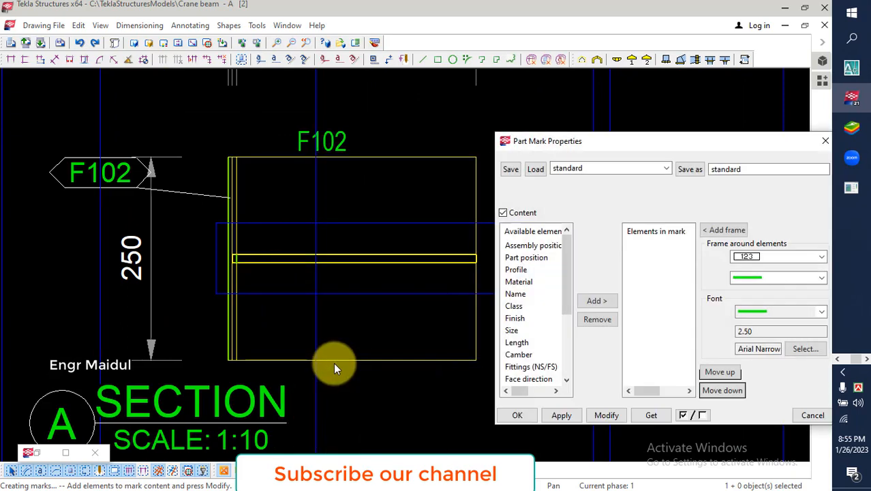
left_click(535, 258)
left_click(596, 301)
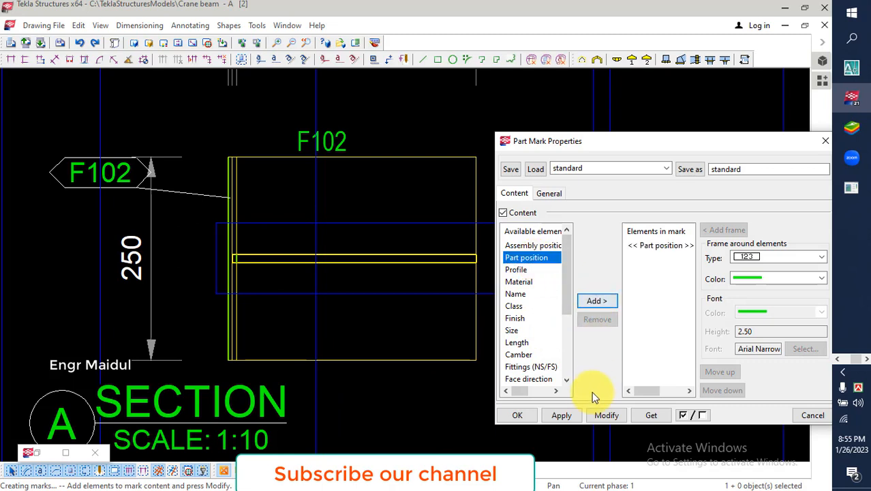
left_click(601, 415)
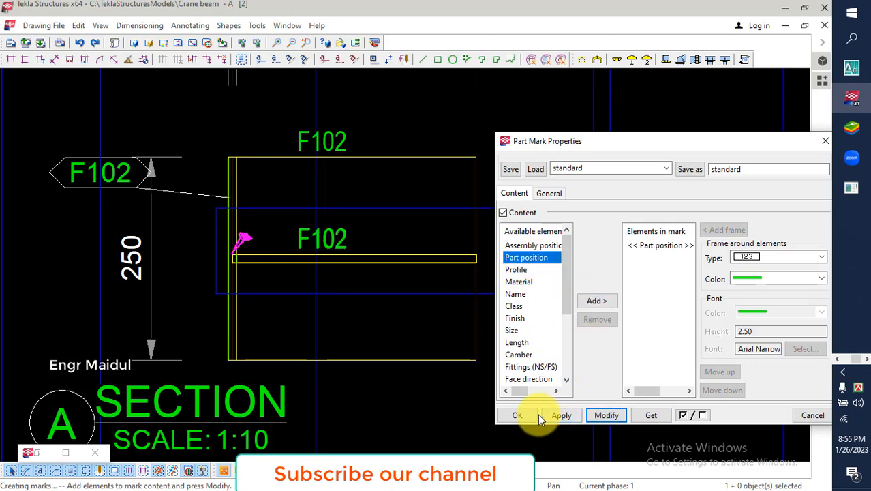
left_click(516, 415)
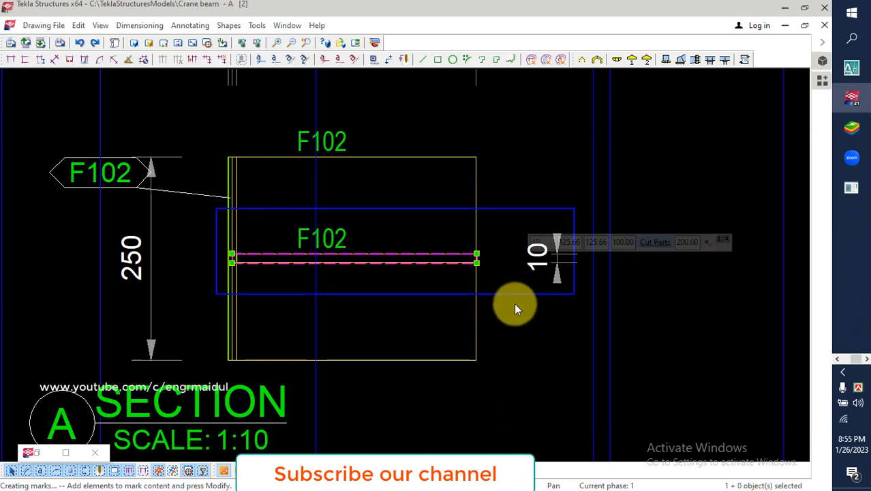
Delete the bottom flange plate's horizontal edge view, leaving the plan and section A views
key("Delete")
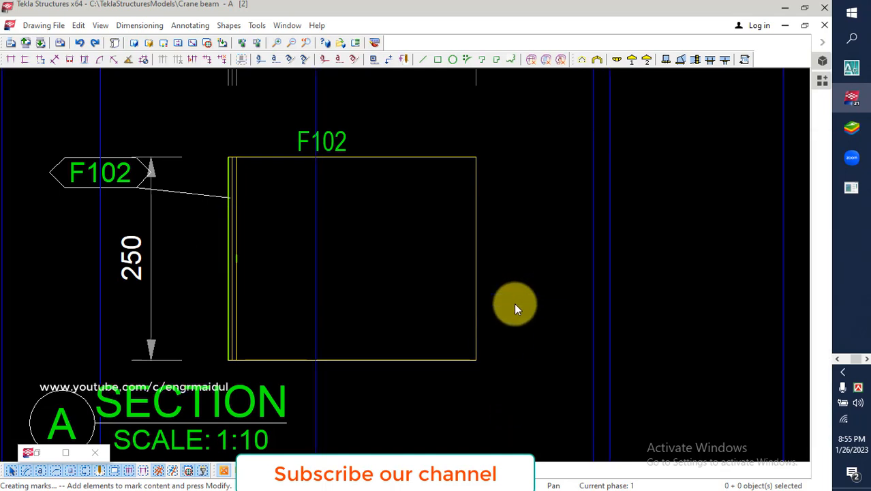
left_click(230, 239)
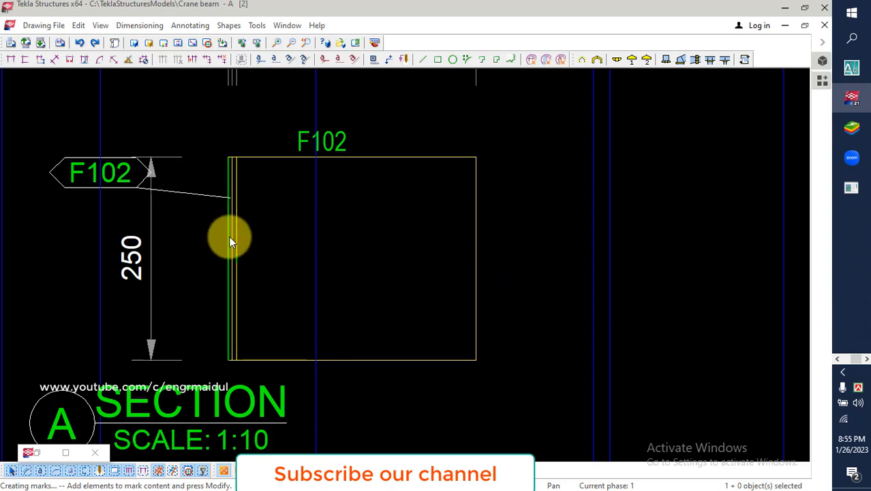
left_click(235, 240)
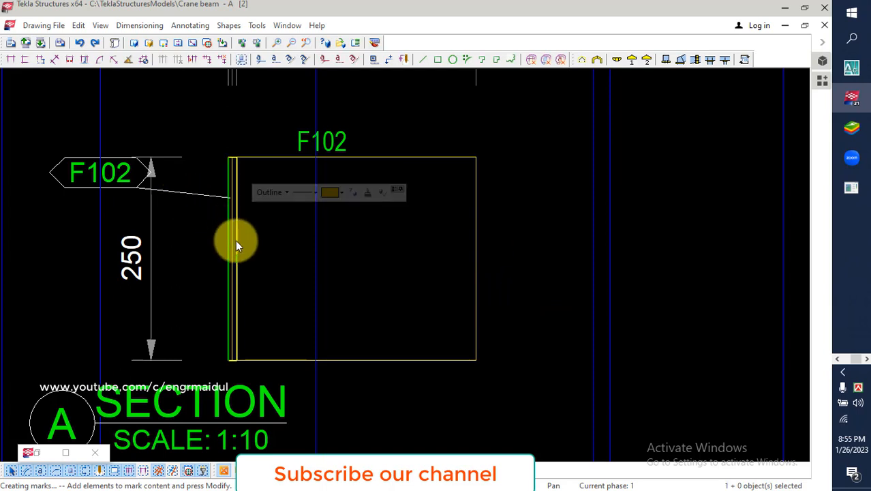
key("Escape")
left_click(232, 230)
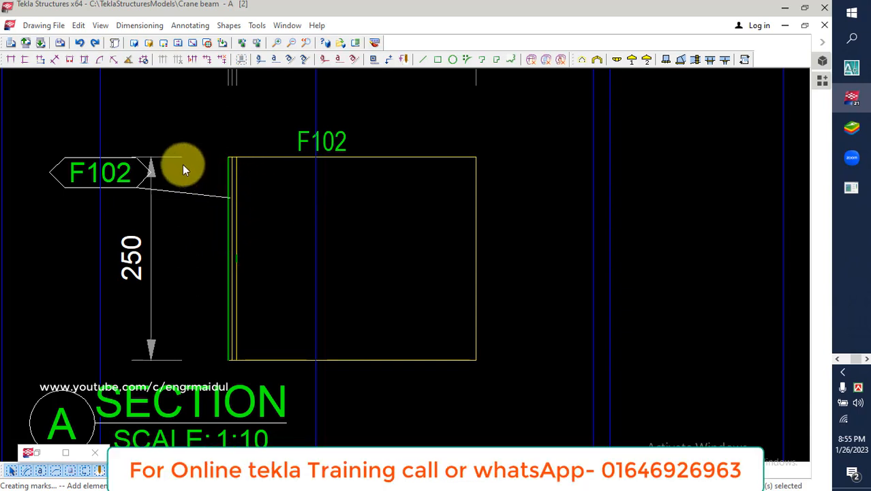
Move section A's framed F102 mark inside the plate outline and bring the 250 and 300 dimensions closer to the plate
left_click(125, 173)
left_click_drag(126, 171, 383, 234)
scroll(329, 277, "down", 2)
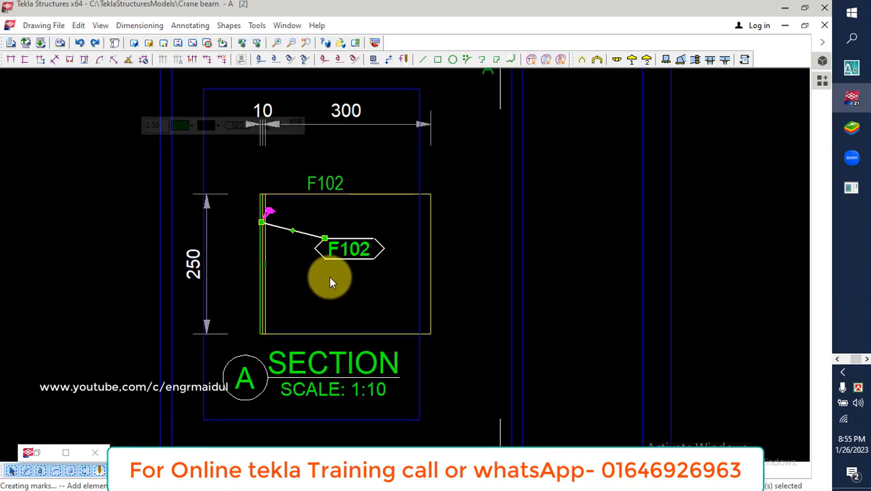
left_click(192, 256)
left_click_drag(193, 256, 220, 259)
left_click(307, 123)
left_click_drag(306, 122, 314, 168)
Try to add a part mark to the plate edge shown in section A
scroll(313, 197, "up", 3)
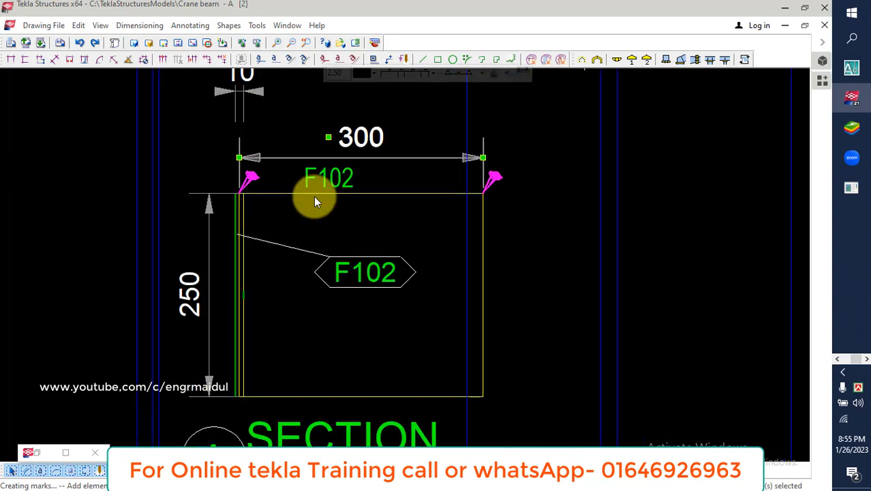
scroll(297, 239, "down", 1)
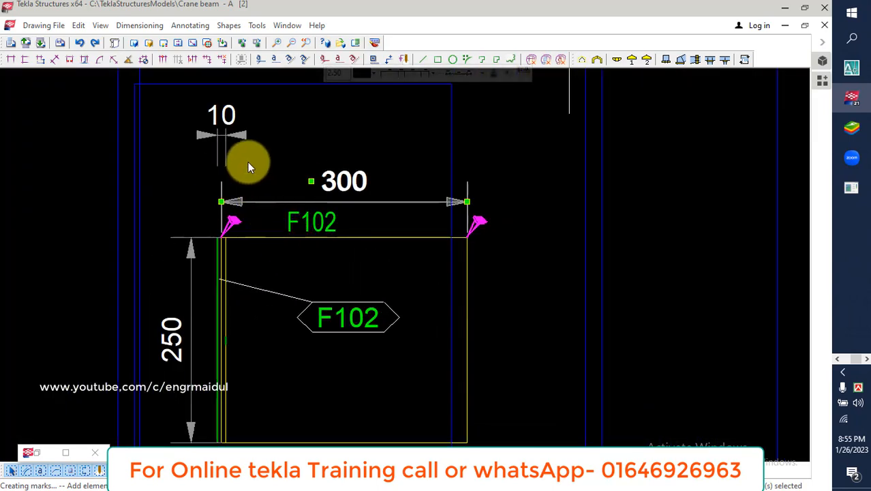
scroll(225, 263, "up", 2)
scroll(223, 262, "up", 2)
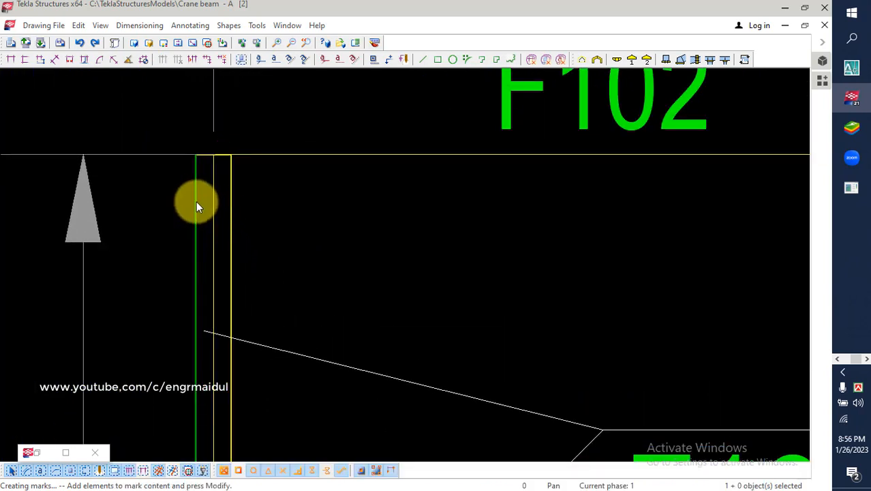
left_click(216, 191)
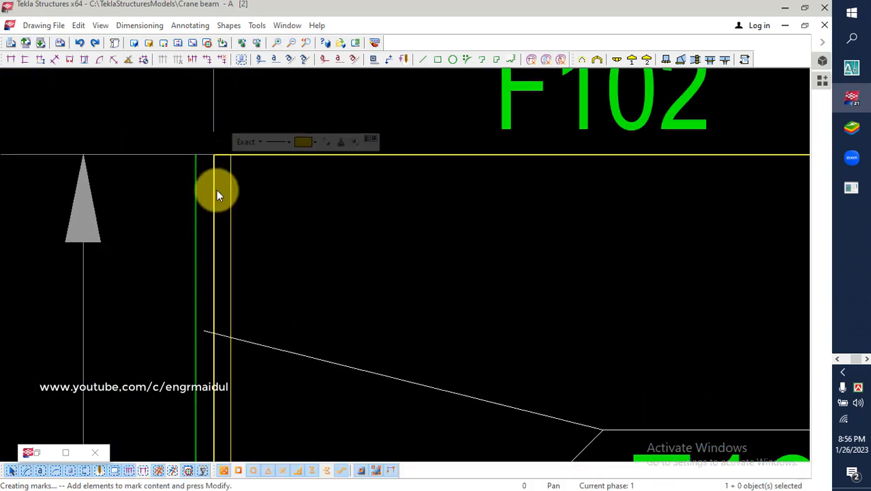
left_click(231, 211)
scroll(230, 209, "down", 6)
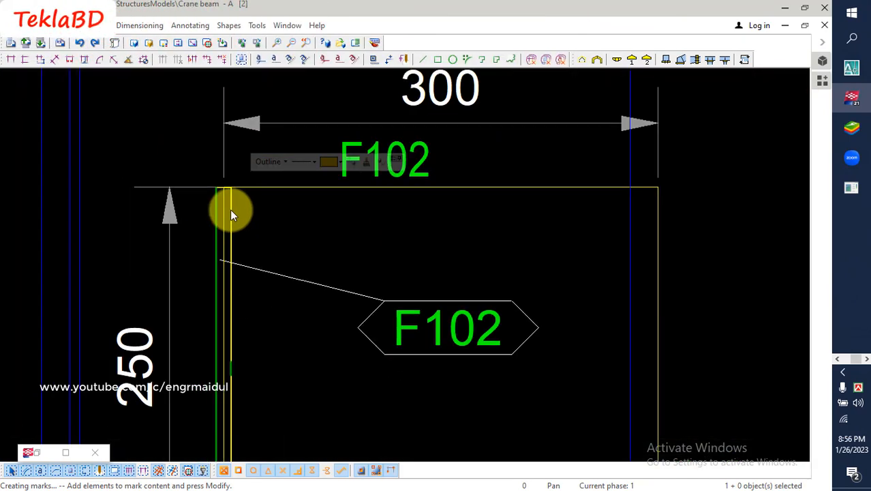
scroll(229, 211, "down", 1)
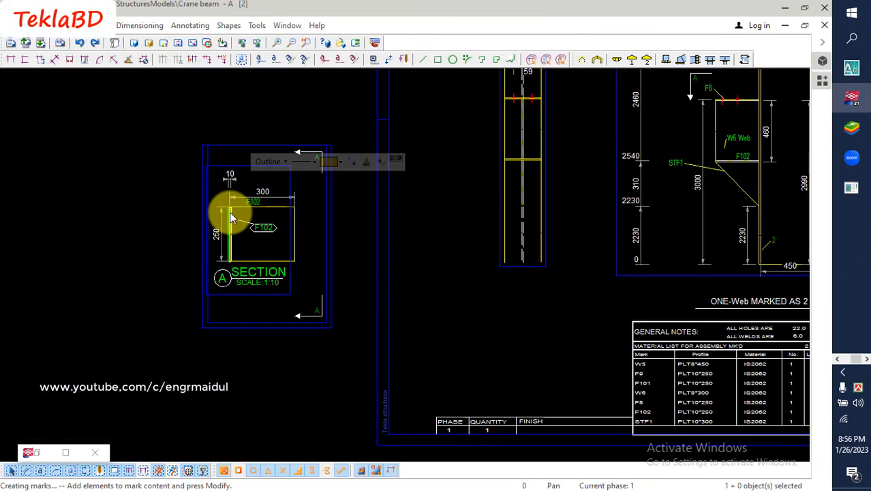
scroll(229, 212, "up", 7)
right_click(252, 202)
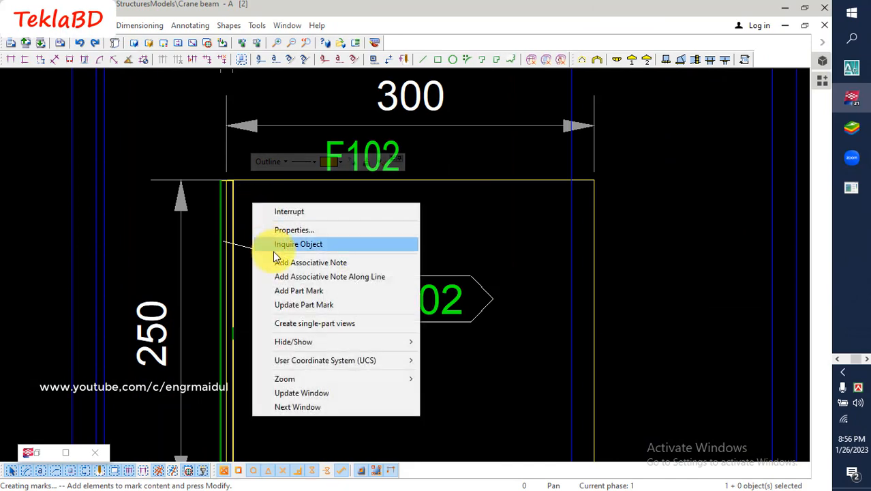
left_click(300, 289)
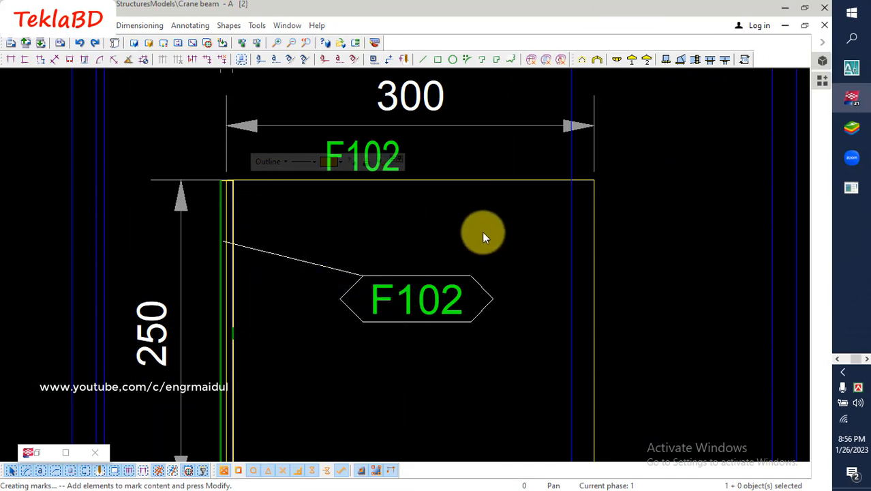
Examine the overlapping outlines, marks and dimensions of the bottom flange plate's plan and section A views
scroll(443, 224, "down", 4)
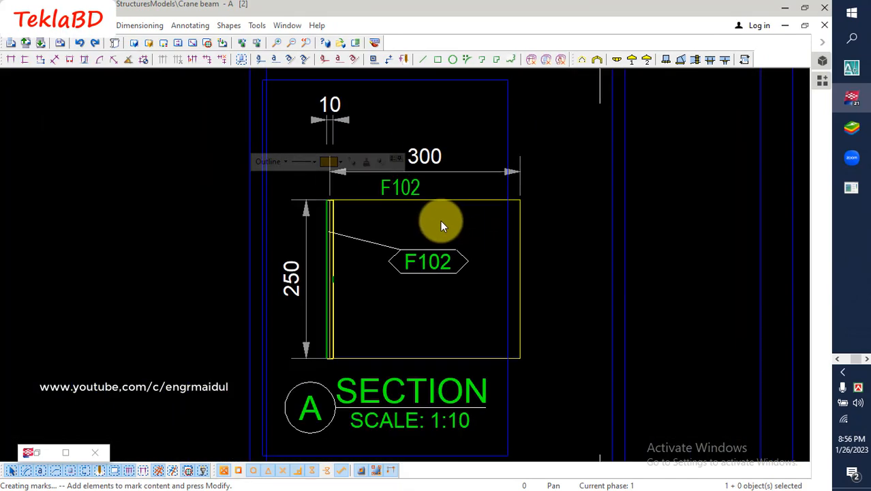
scroll(427, 236, "up", 2)
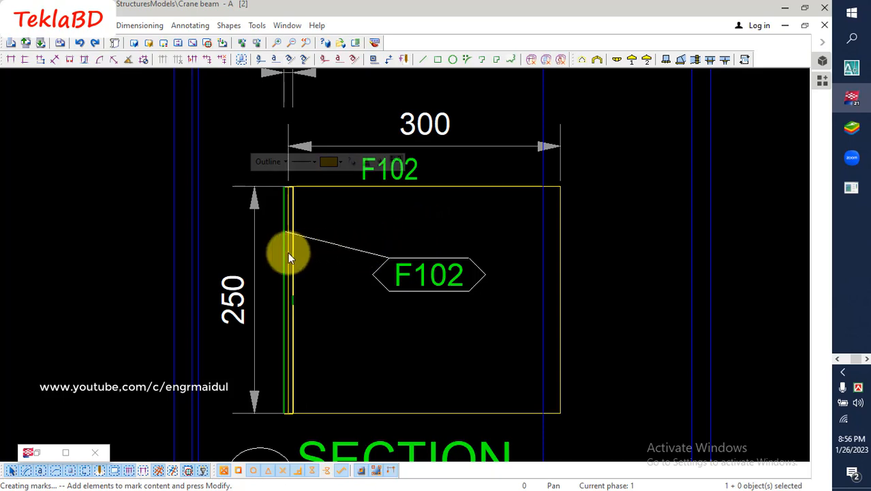
scroll(287, 252, "down", 2)
scroll(287, 252, "up", 4)
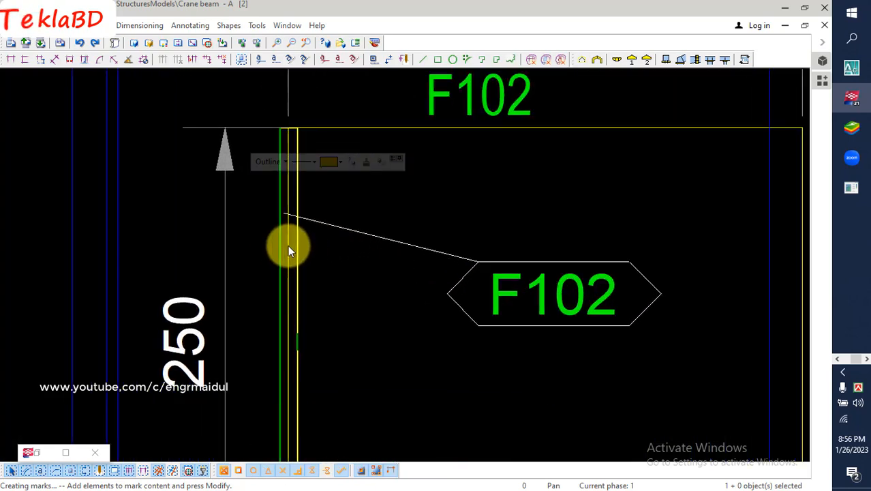
scroll(288, 249, "down", 3)
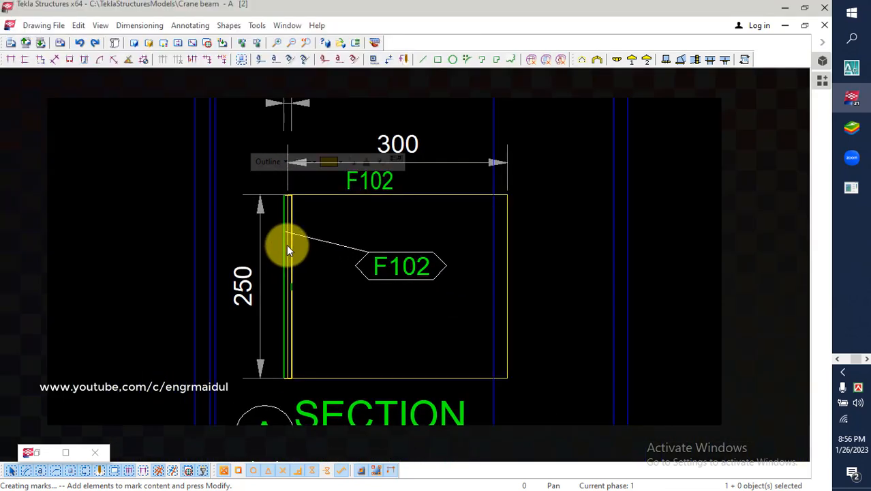
scroll(287, 250, "down", 1)
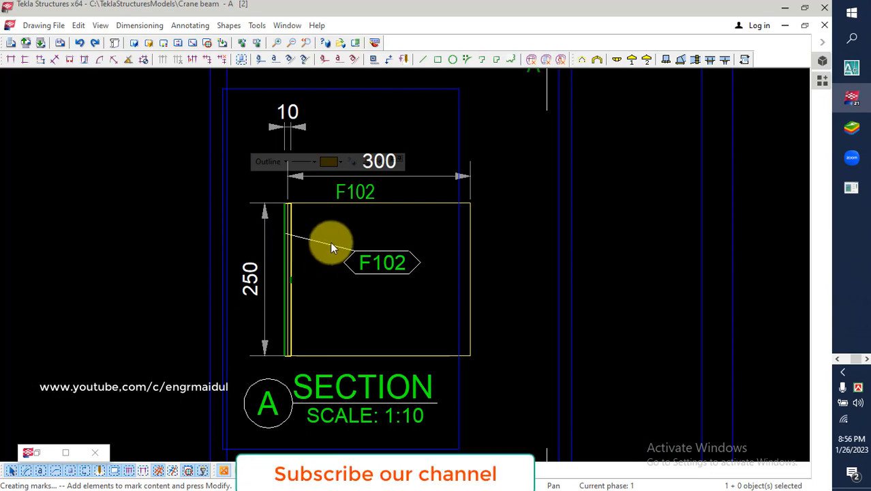
scroll(329, 242, "down", 1)
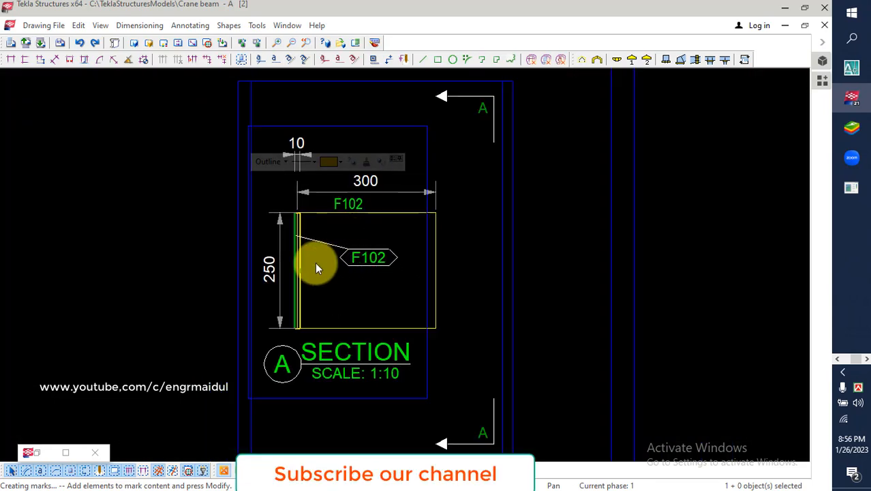
Move the bottom flange plate's plan view onto the sheet and shift the column's end view towards the front view
scroll(316, 268, "down", 4)
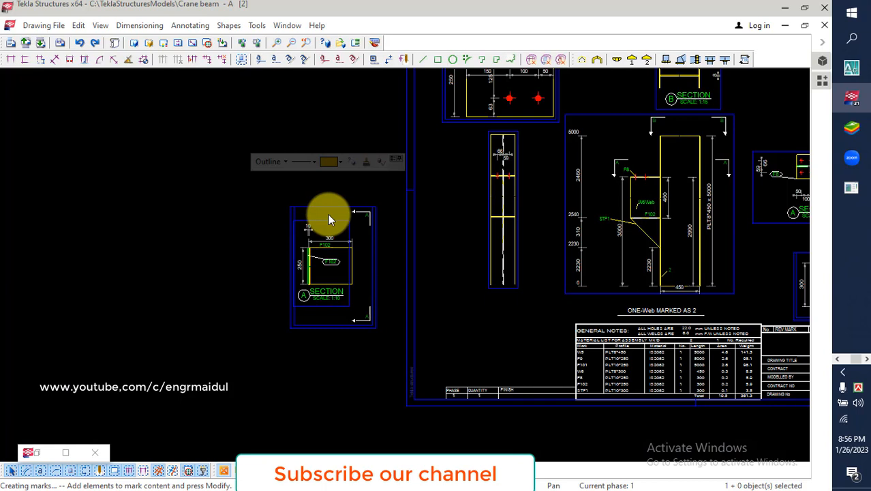
left_click(325, 203)
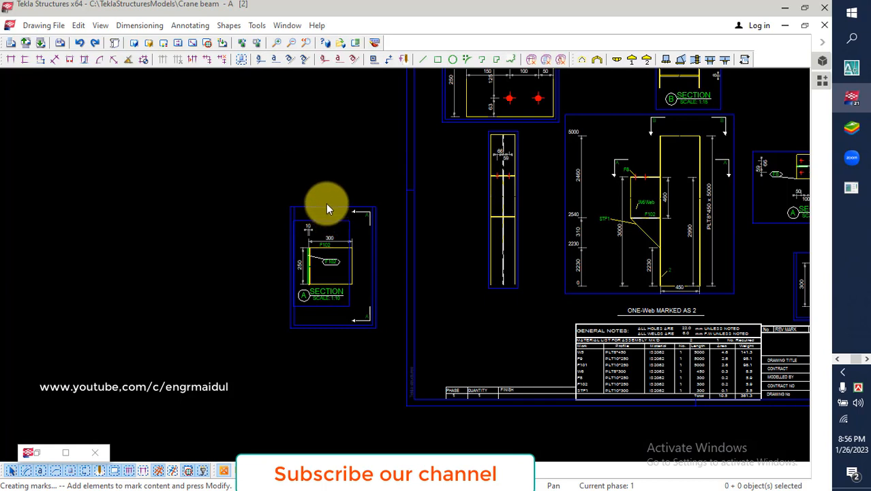
left_click_drag(326, 203, 465, 235)
left_click_drag(521, 216, 544, 219)
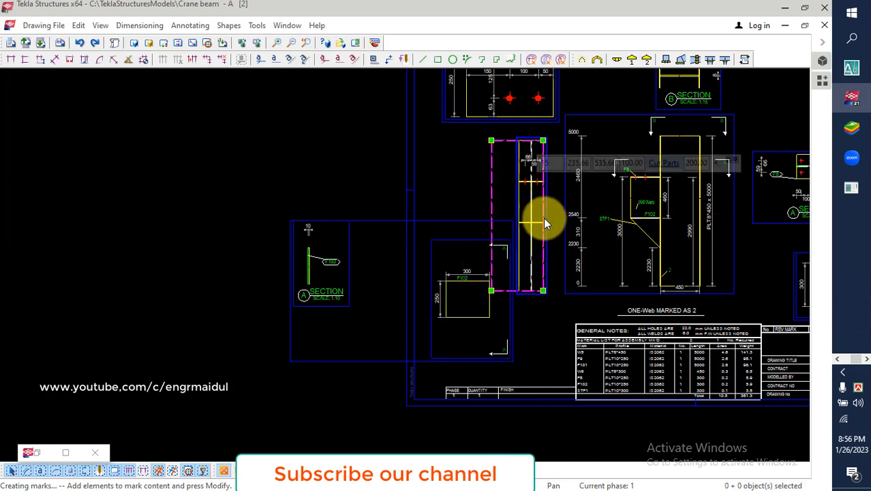
Shift the column's end view clear of the F102 plate detail and delete the section A cut marks from the plate's plan view
left_click_drag(494, 141, 513, 140)
scroll(461, 346, "up", 3)
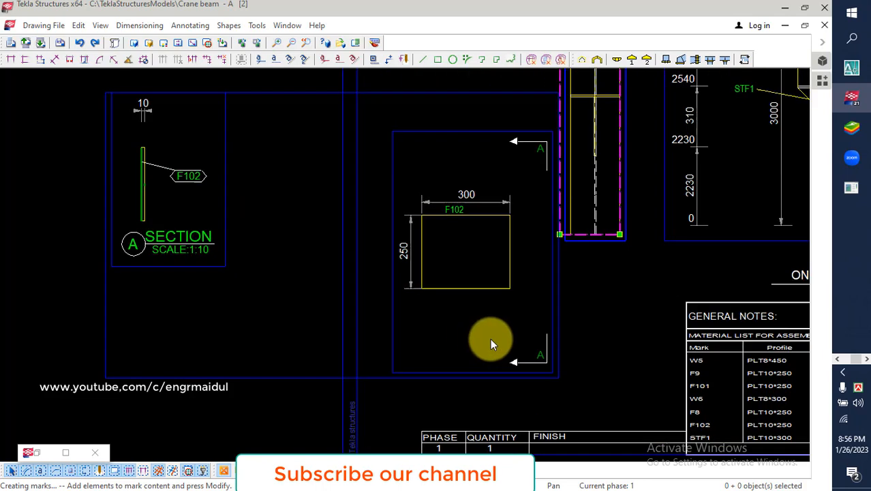
left_click(538, 352)
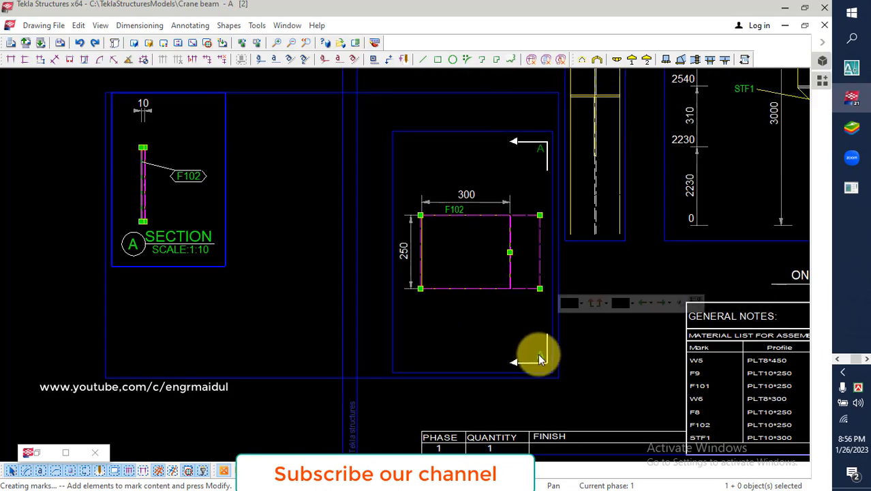
key("Escape")
scroll(497, 228, "up", 2)
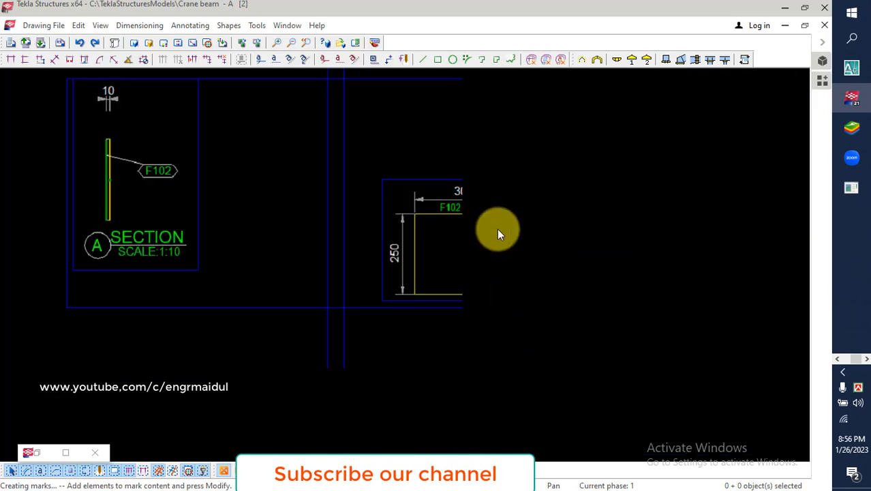
scroll(497, 230, "up", 1)
scroll(433, 249, "down", 1)
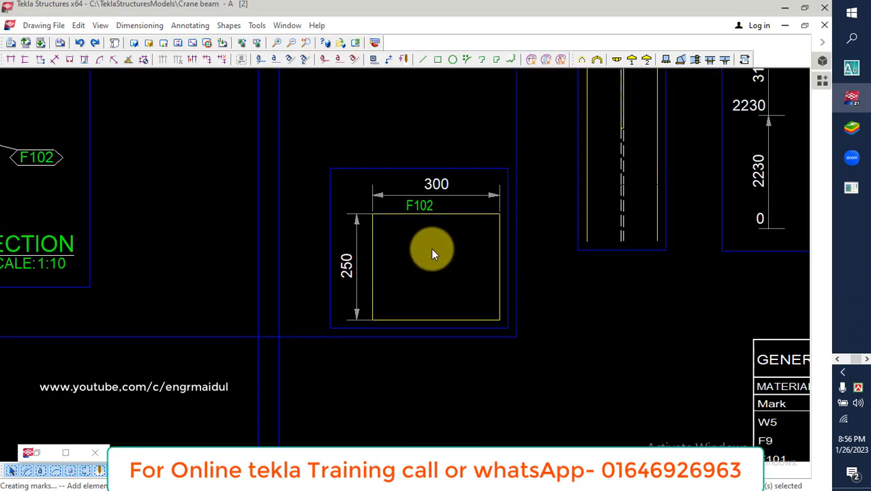
Move the F102 mark inside the plate outline and delete the F102 detail's section A view
left_click(425, 204)
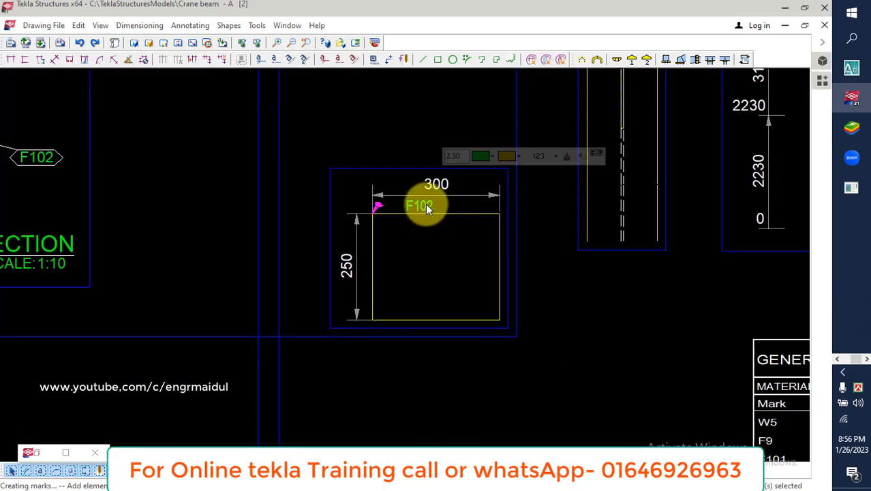
left_click_drag(426, 203, 433, 259)
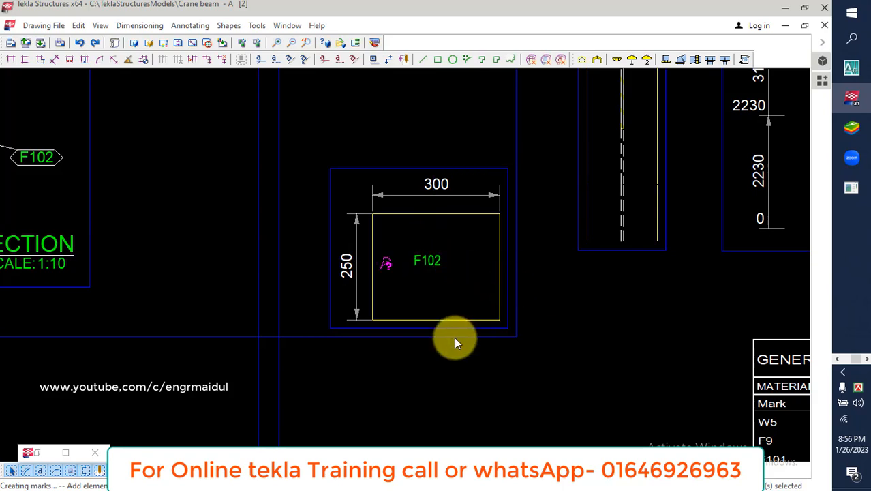
scroll(451, 341, "down", 2)
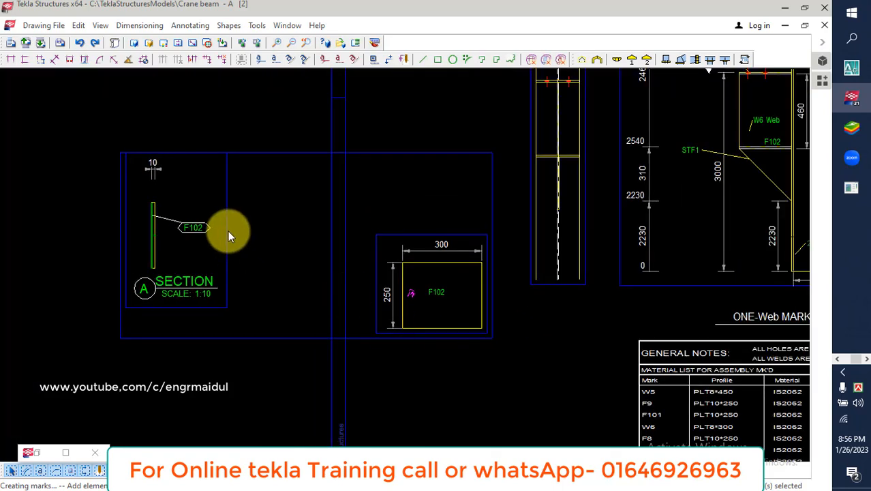
left_click(228, 231)
key("Delete")
scroll(253, 295, "down", 4)
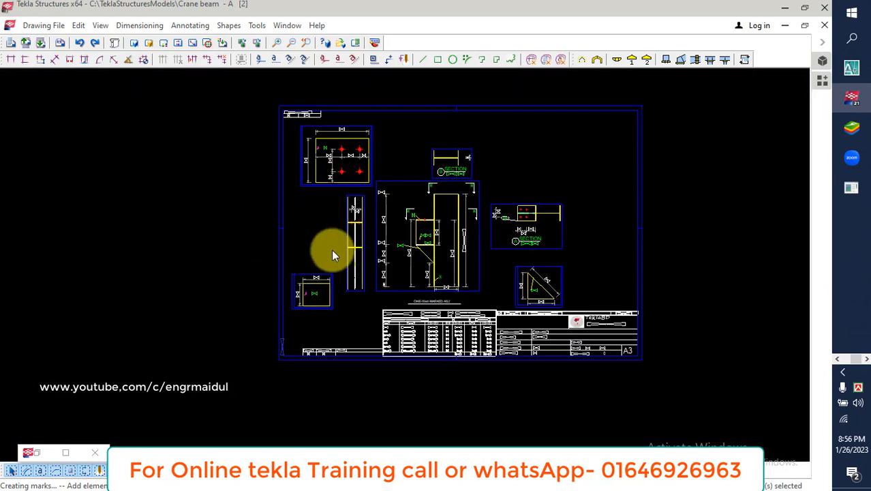
Create single-part views of the bracket's W6 web plate from the front view and move them outside the sheet
scroll(413, 232, "up", 5)
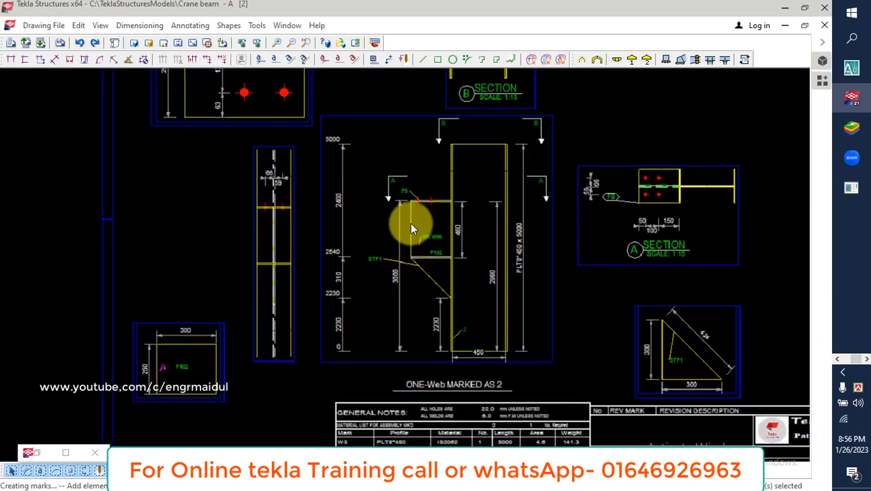
left_click(413, 229)
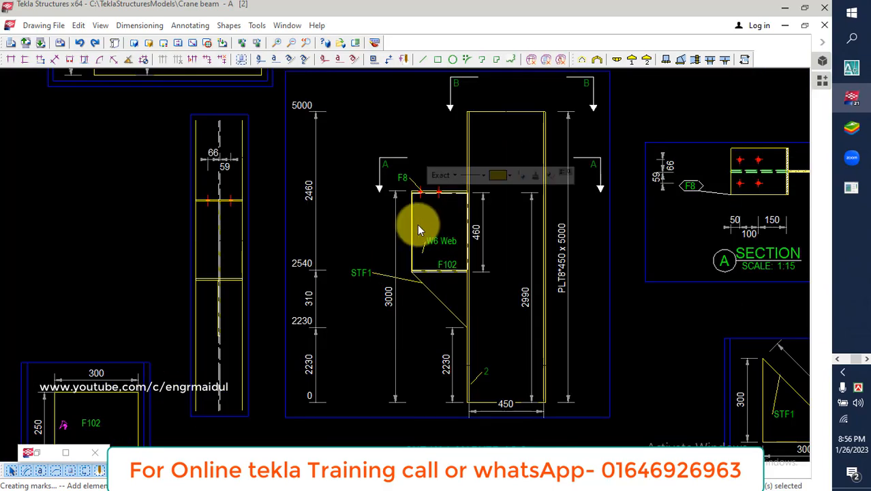
right_click(372, 218)
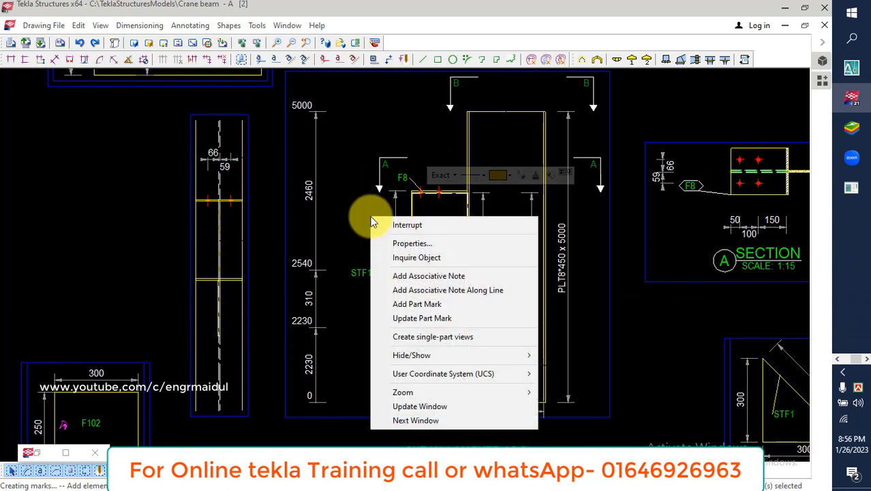
left_click(430, 337)
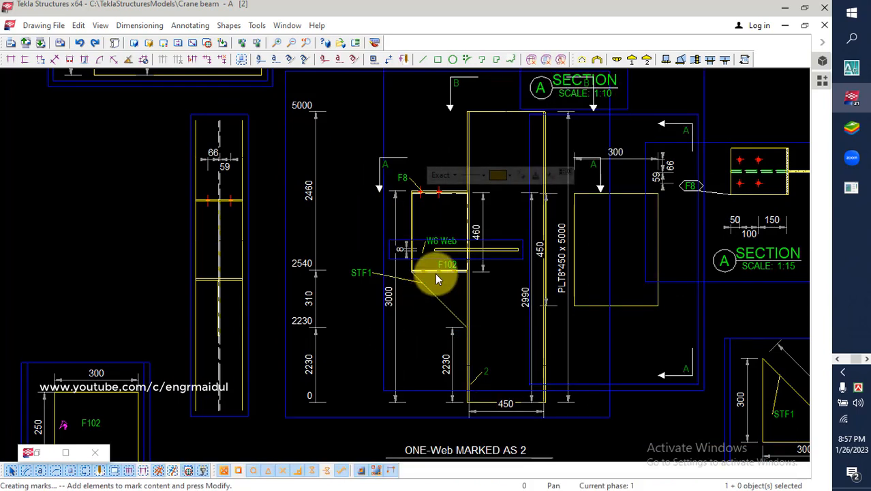
left_click(627, 390)
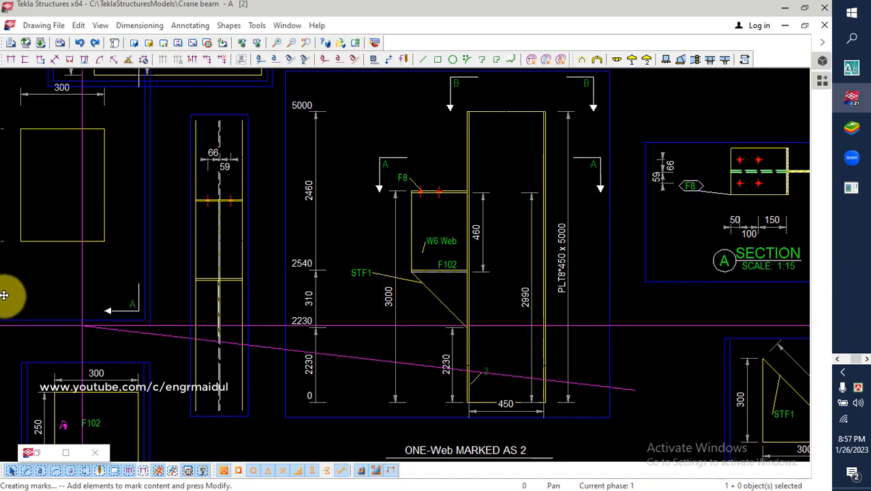
scroll(389, 311, "down", 3)
middle_click_drag(235, 318, 376, 337)
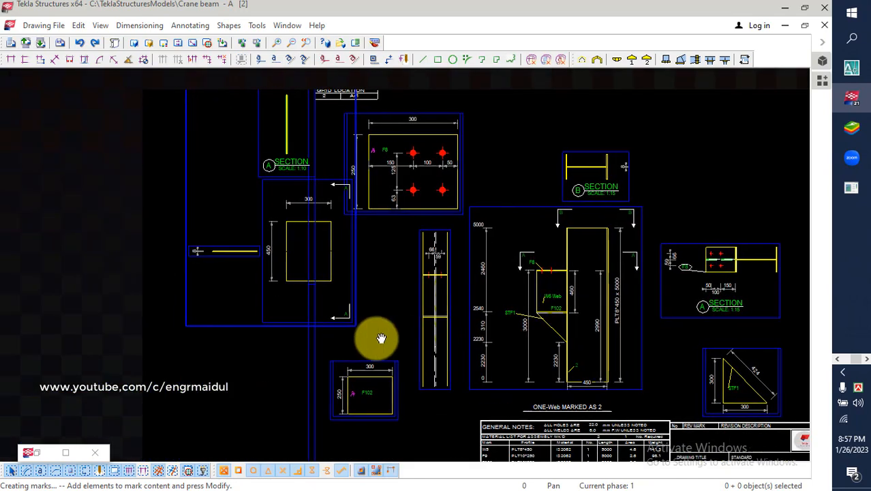
left_click_drag(216, 325, 110, 327)
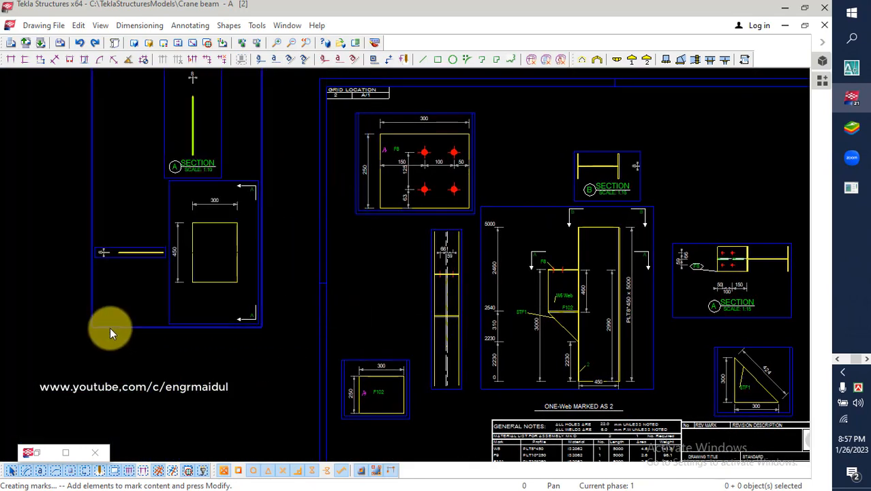
Delete the web plate's edge view and section A view, keeping only the plan view
left_click(137, 257)
key("Delete")
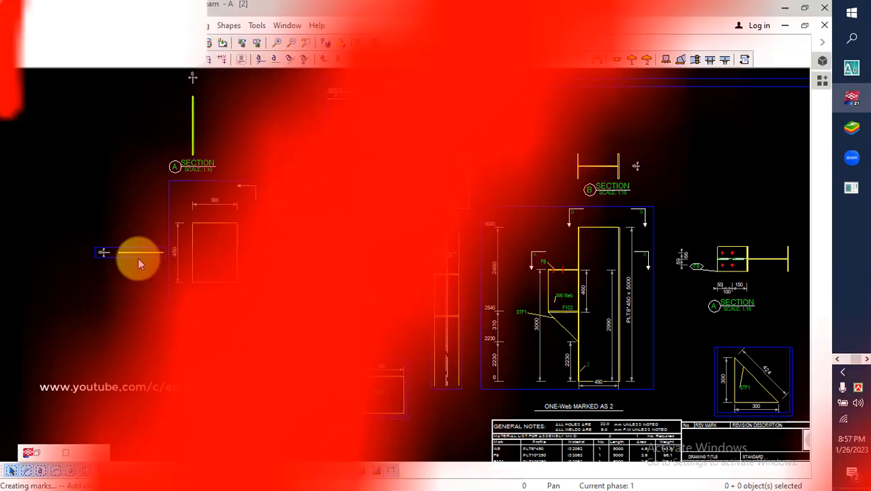
left_click(219, 119)
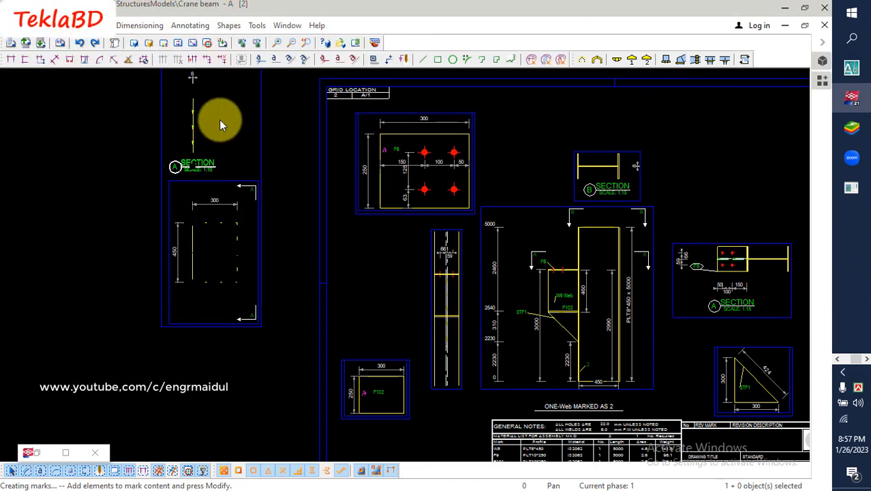
key("Delete")
Bring the 300 and 450 dimensions closer to the web plate's outline
scroll(202, 229, "up", 4)
left_click(232, 167)
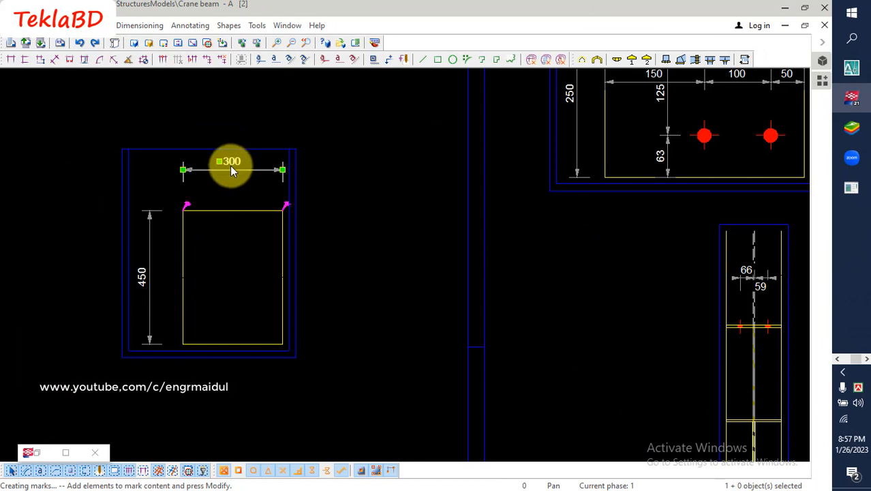
left_click_drag(231, 166, 232, 182)
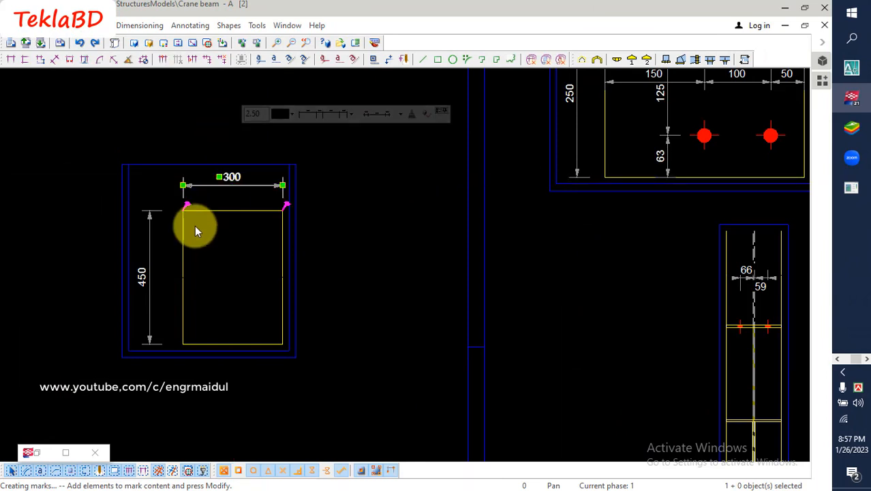
left_click(152, 250)
left_click_drag(151, 249, 164, 252)
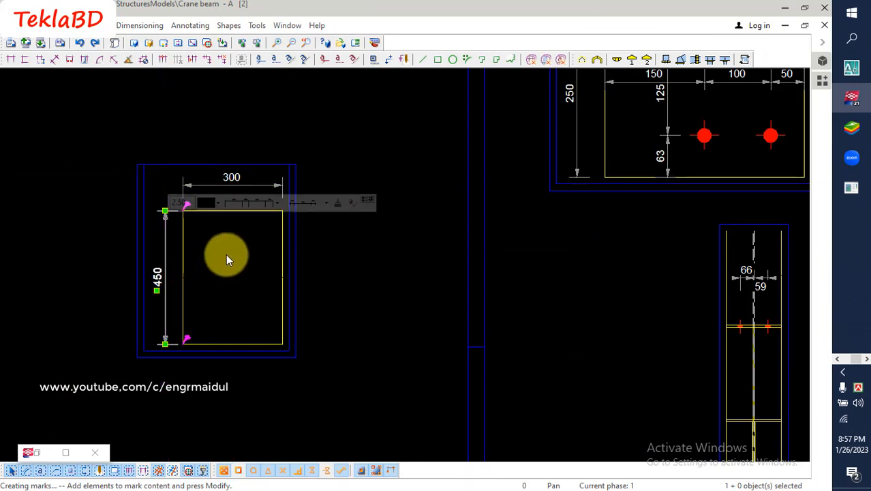
Add a part mark containing the part position to the 300 by 450 web plate
left_click(212, 218)
right_click(227, 238)
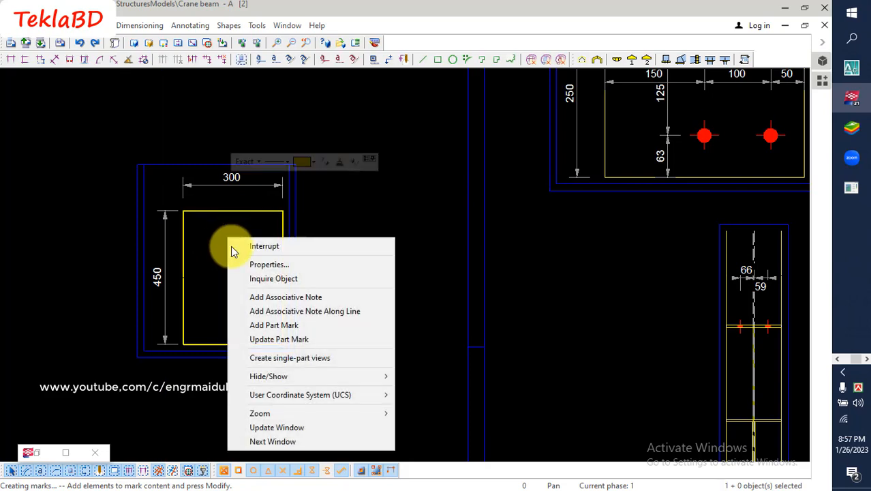
left_click(260, 323)
left_click(538, 257)
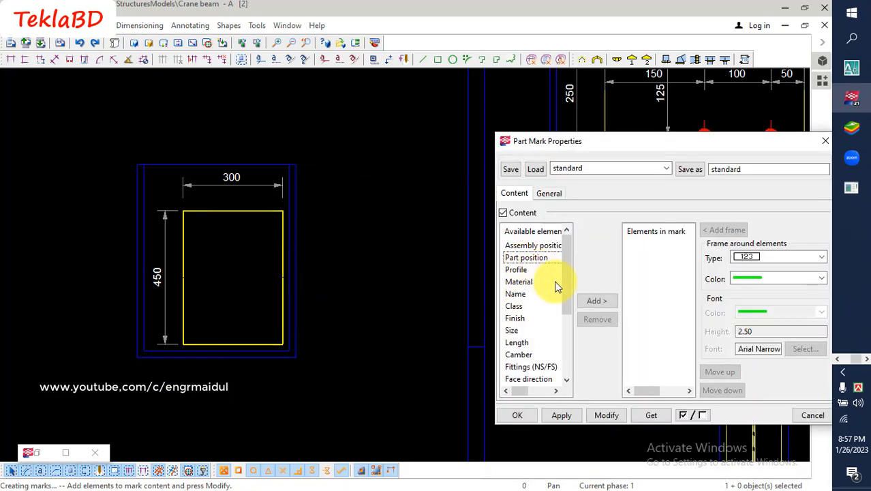
left_click(596, 301)
left_click(612, 414)
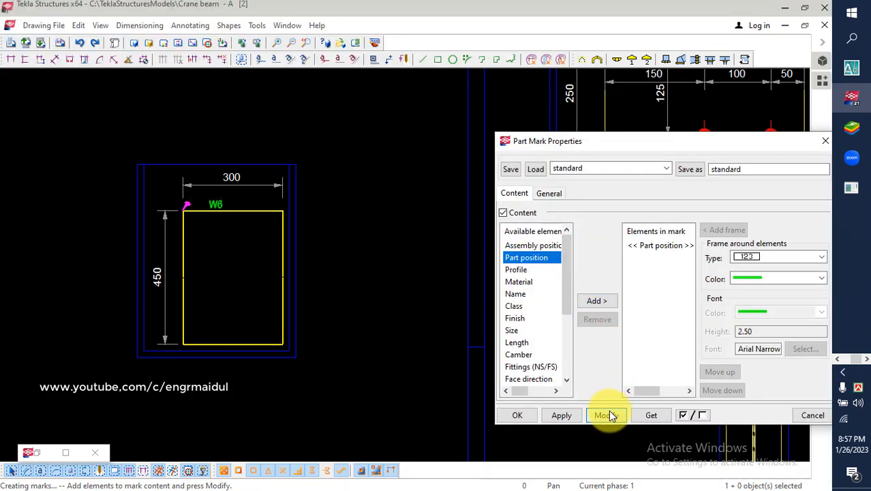
left_click(518, 414)
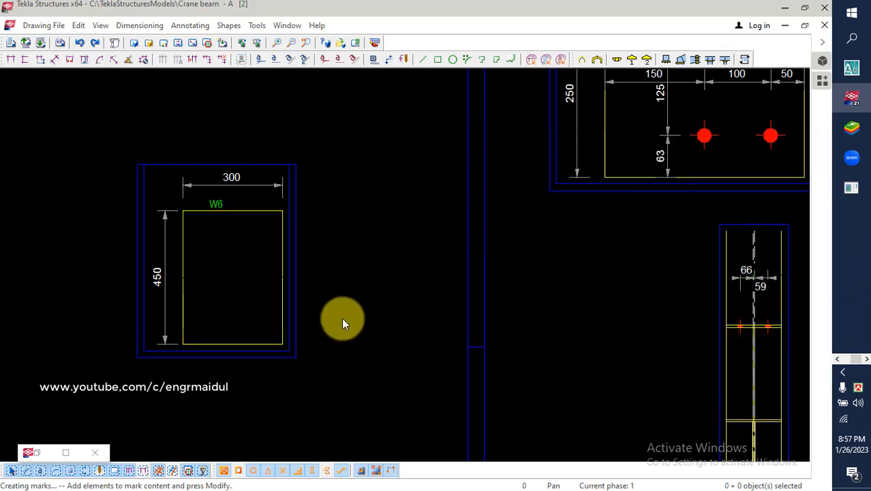
Move the W6 web plate detail onto the sheet between the F8 and F102 plate details, beside the column's end view
scroll(335, 321, "down", 2)
left_click_drag(310, 302, 551, 352)
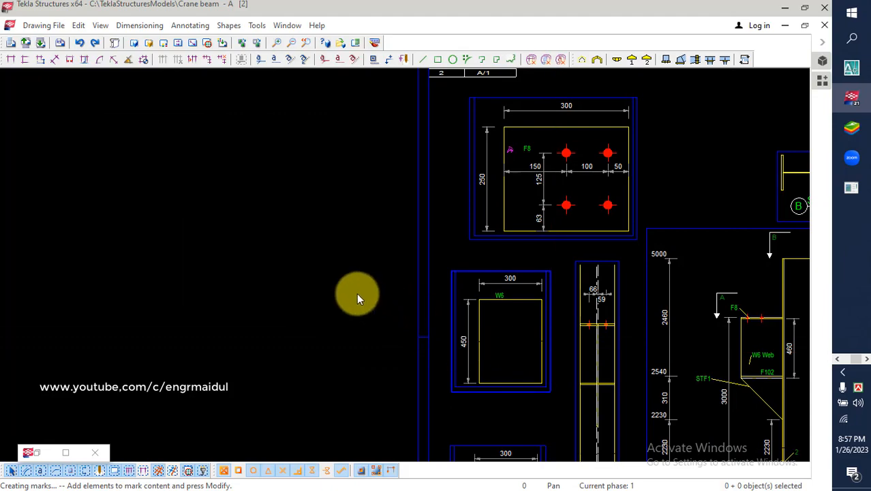
scroll(275, 290, "down", 2)
scroll(267, 289, "down", 1)
Examine the bracket's part marks and dimensions in the front view and the arrangement of the surrounding details
scroll(508, 300, "up", 4)
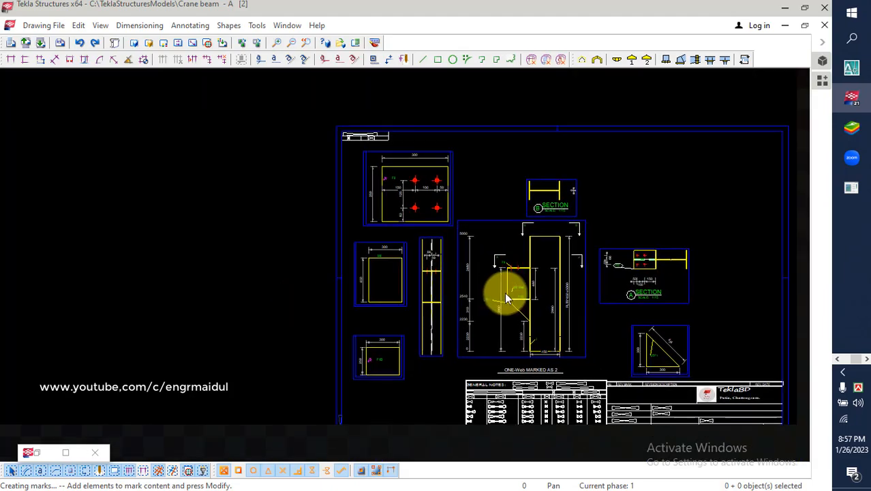
scroll(514, 304, "up", 2)
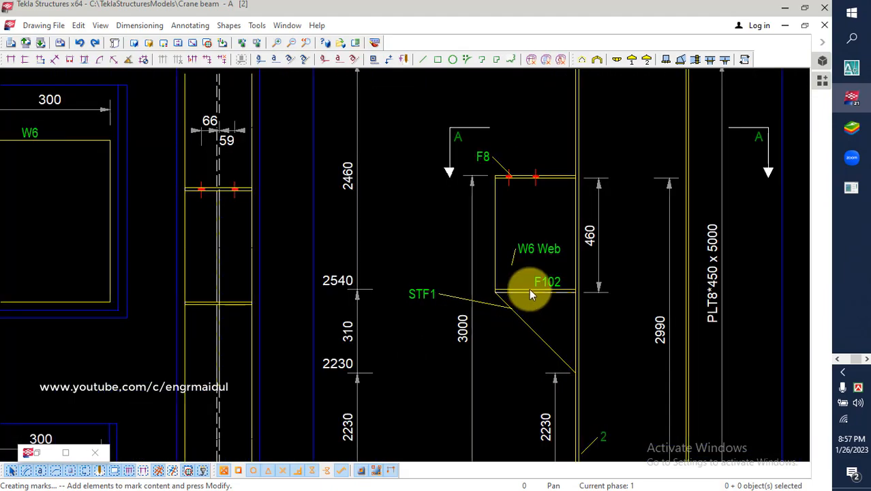
left_click(495, 253)
scroll(495, 254, "down", 5)
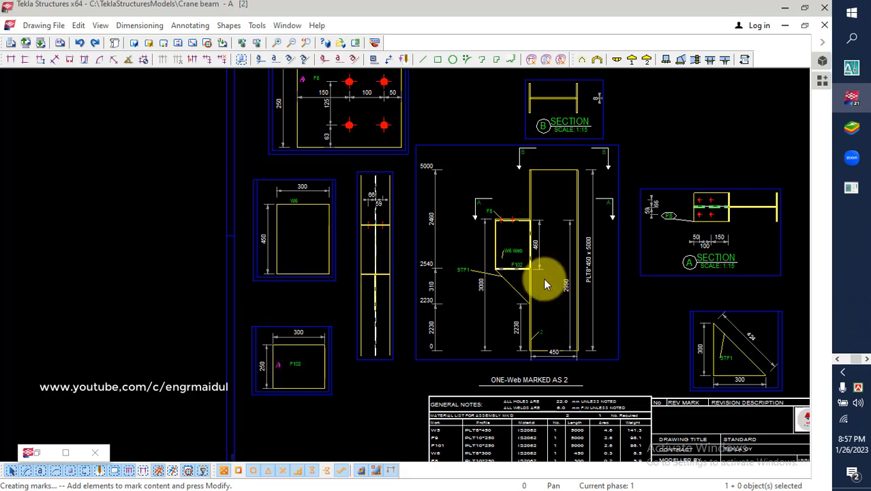
middle_click_drag(544, 280, 450, 279)
middle_click_drag(453, 183, 444, 259)
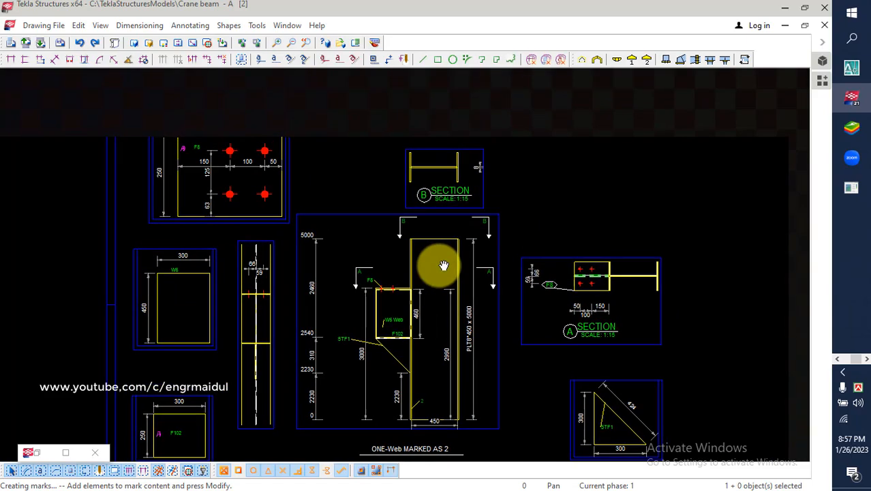
middle_click_drag(466, 309, 455, 263)
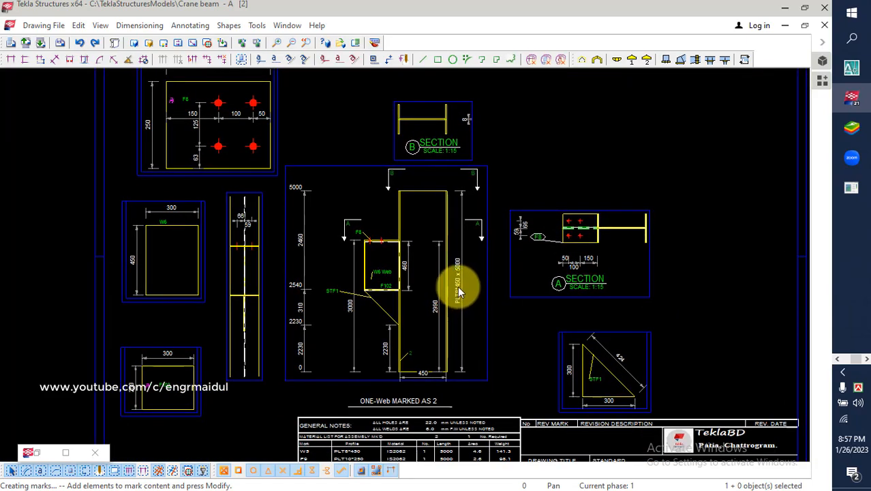
scroll(458, 288, "up", 2)
scroll(458, 282, "up", 1)
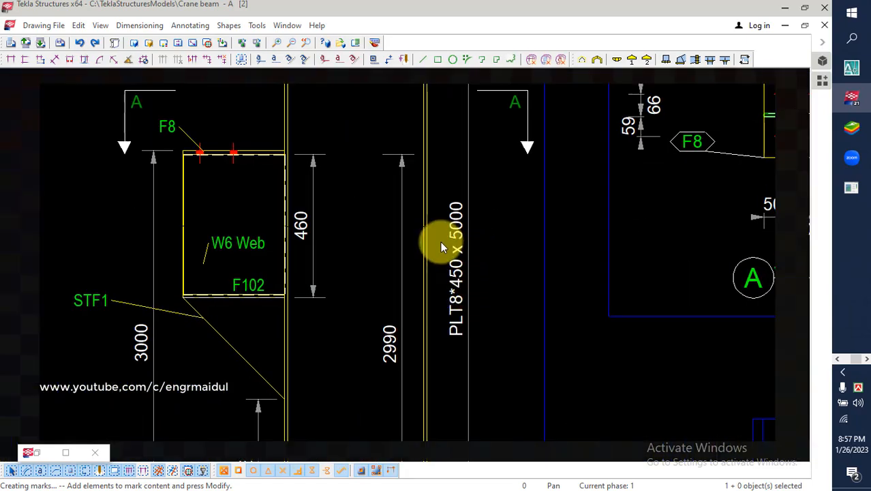
scroll(441, 243, "down", 1)
scroll(440, 243, "down", 2)
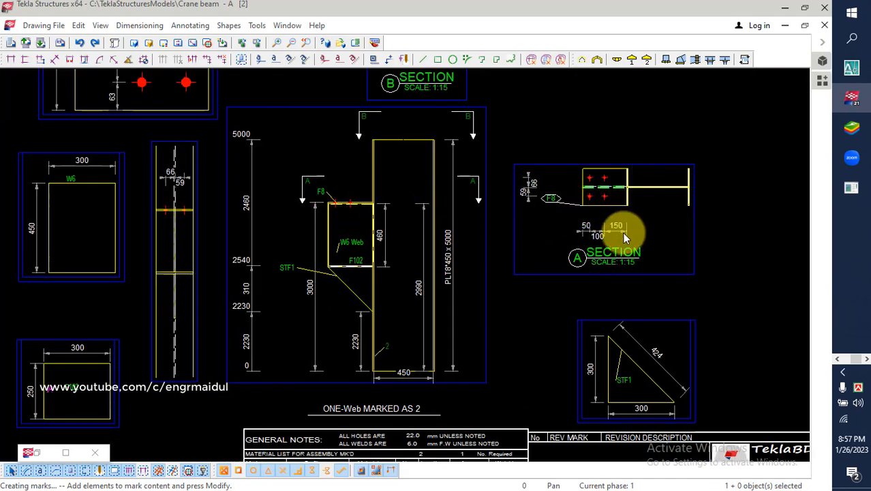
Move section A's 50, 100 and 150 dimension chain from below the bracket plate to above it
left_click(591, 229)
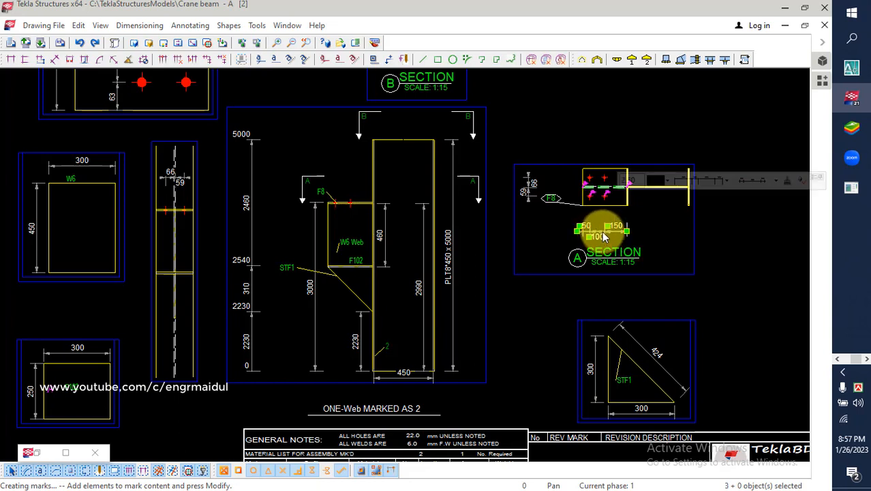
left_click_drag(589, 175, 593, 151)
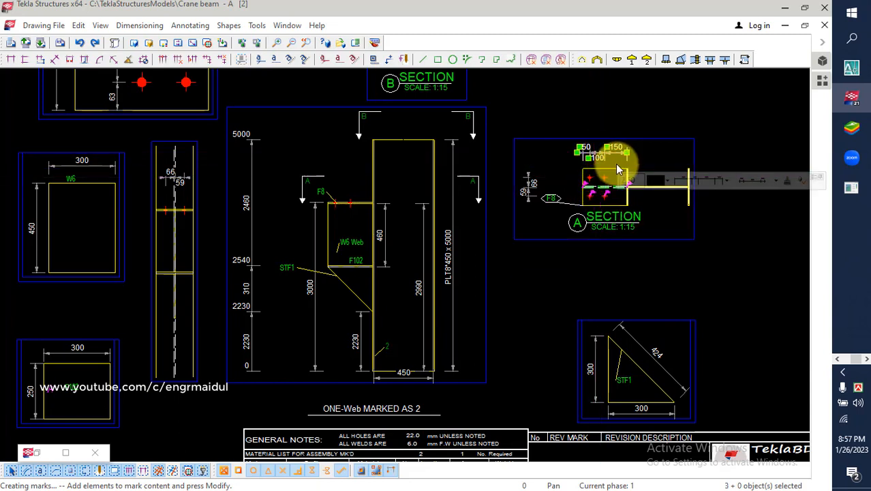
left_click(667, 152)
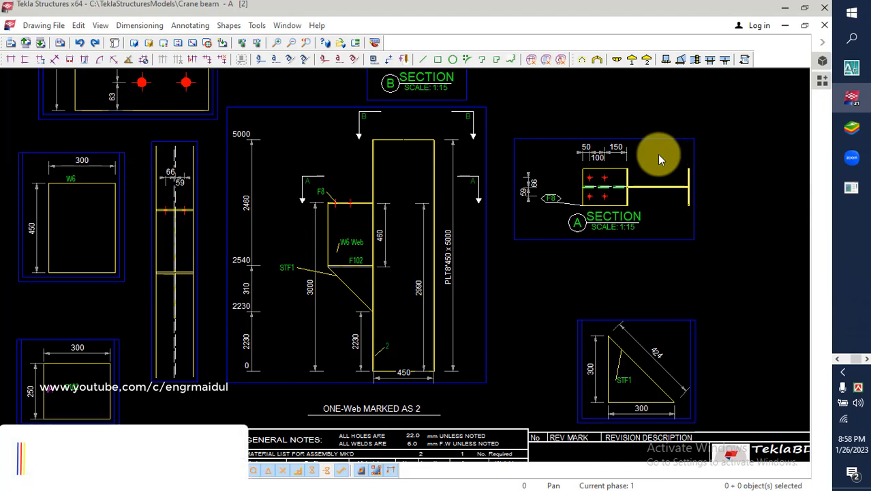
Move section A's 59 and 66 dimension chain closer to the bracket plate and place the F8 mark below it
left_click(527, 183)
scroll(529, 184, "up", 3)
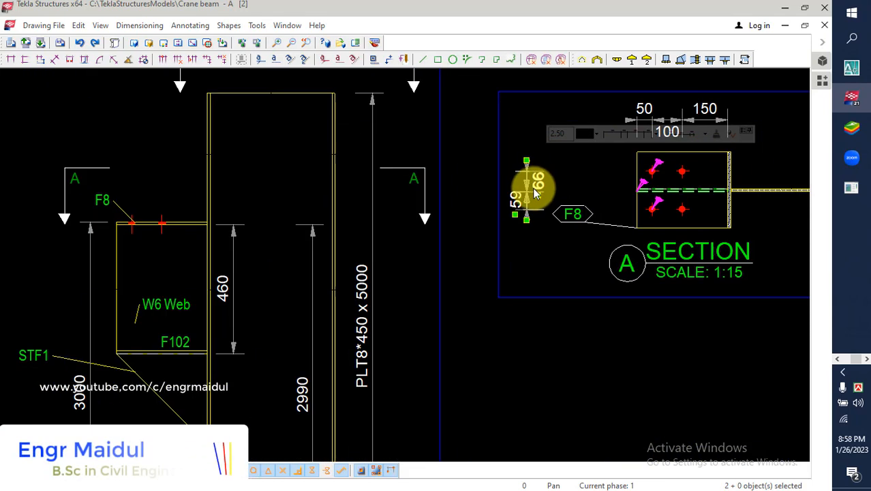
left_click_drag(564, 184, 609, 185)
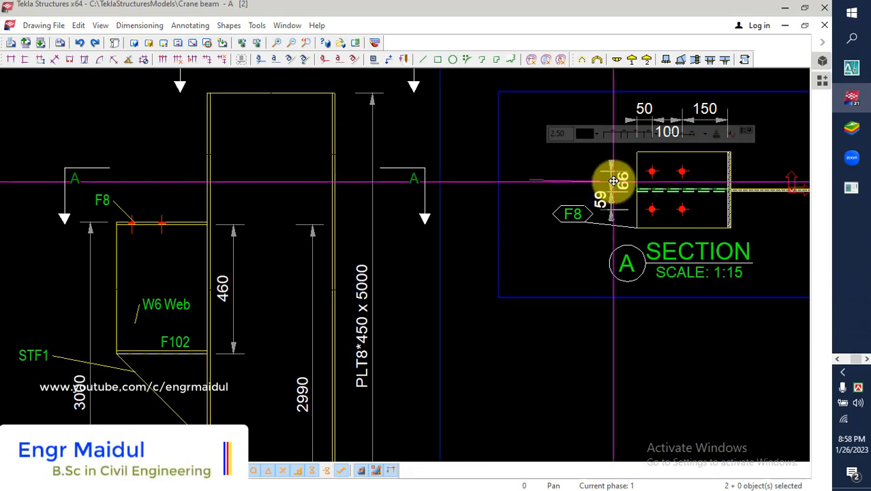
left_click(573, 213)
left_click_drag(573, 213, 585, 258)
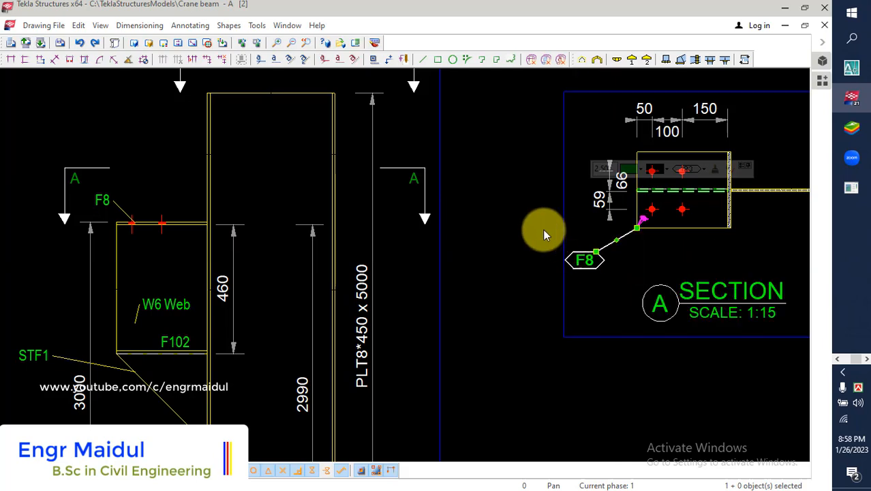
left_click(503, 227)
scroll(501, 221, "down", 6)
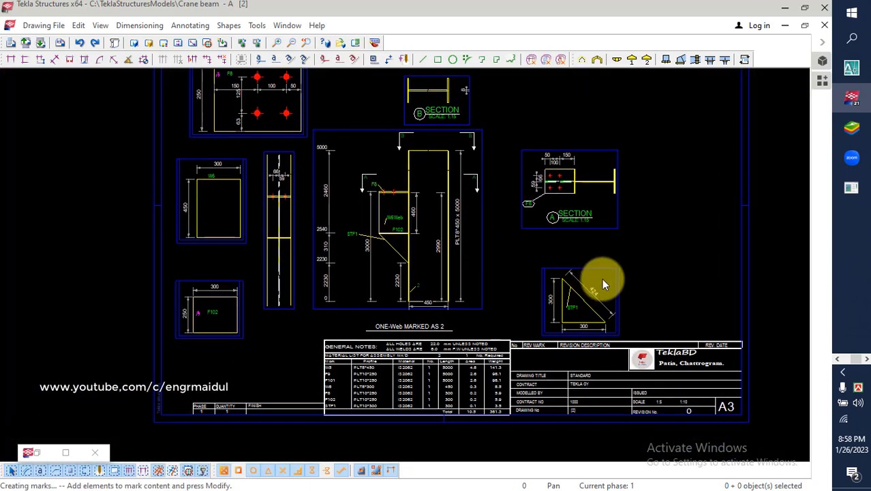
Move the STF1 stiffener detail up and slightly left, closer beneath section A
left_click_drag(595, 268, 587, 246)
scroll(458, 299, "down", 2)
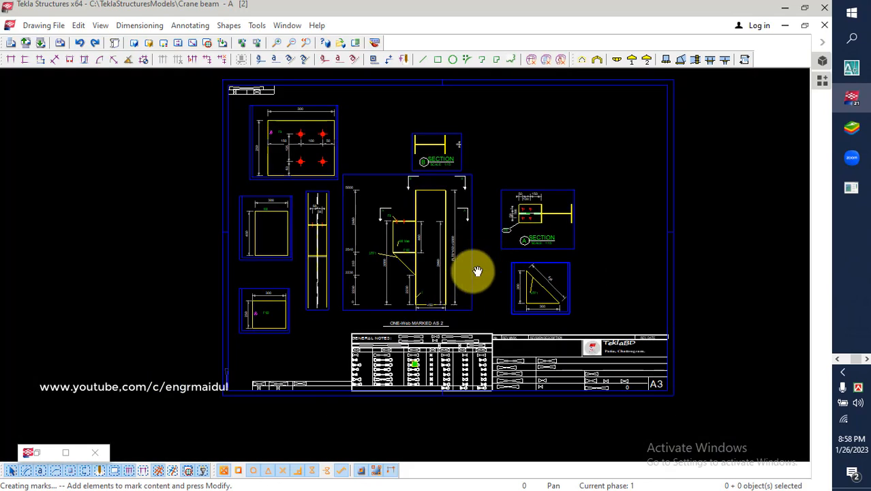
middle_click_drag(477, 271, 425, 307)
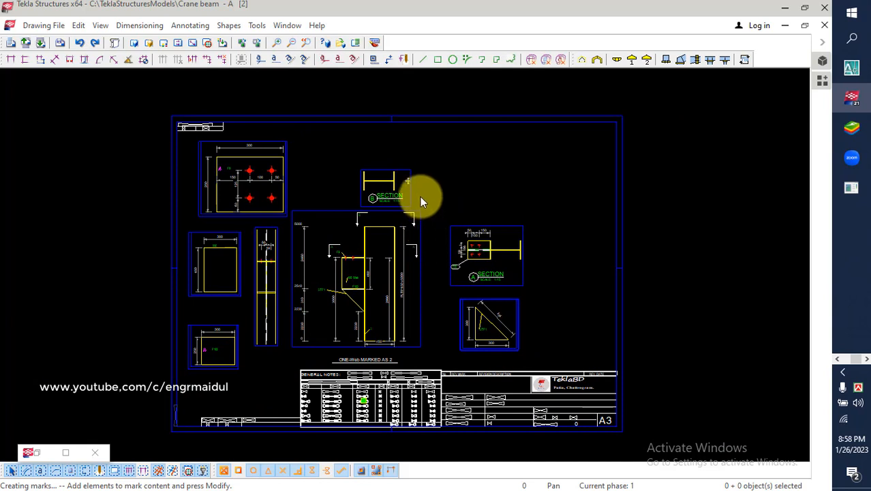
Move the section B and section A views higher on the sheet
left_click(411, 189)
left_click_drag(411, 191, 415, 159)
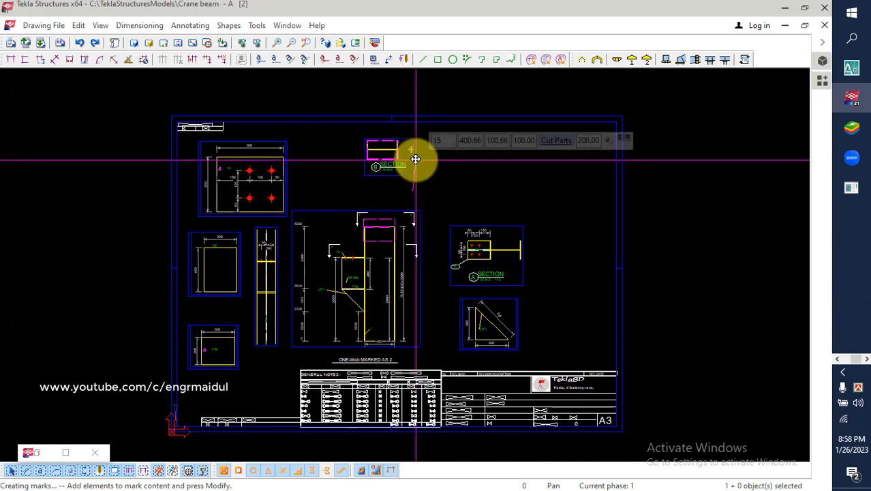
left_click(503, 225)
left_click_drag(509, 224, 512, 195)
Move the column's front view up and to the right, and shift section A and the STF1 stiffener detail right to make room
left_click_drag(334, 212, 362, 194)
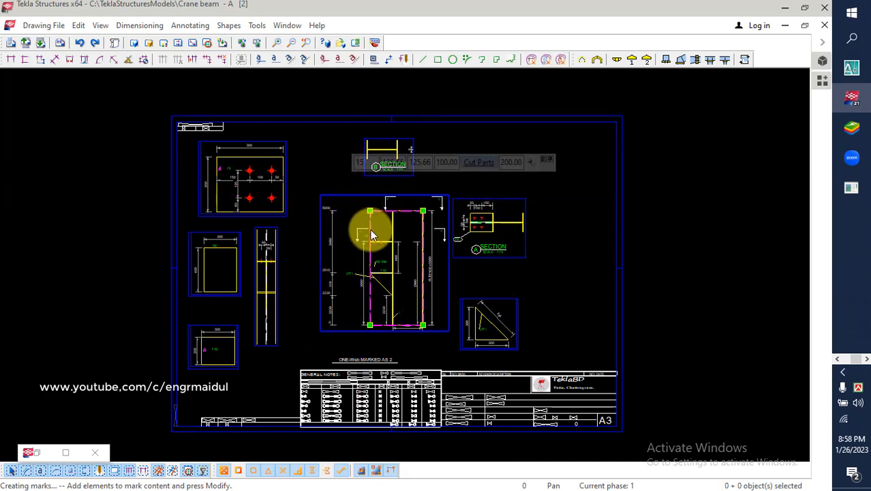
scroll(508, 226, "up", 2)
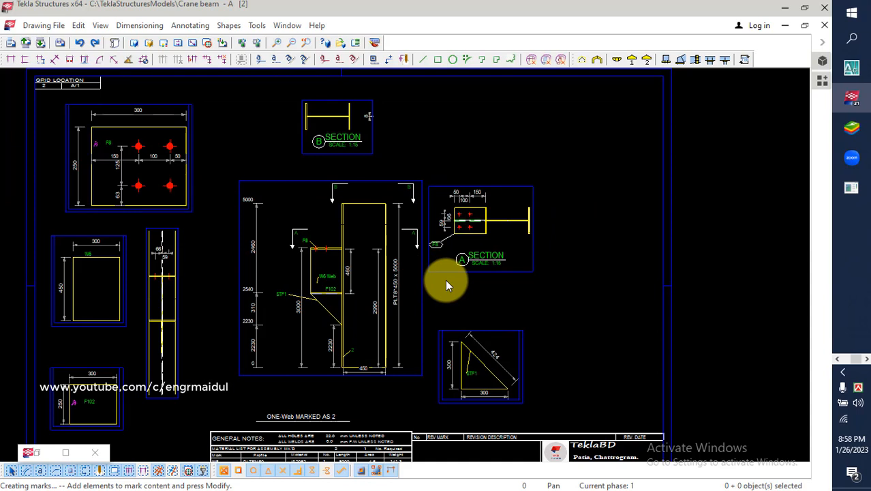
left_click_drag(447, 268, 481, 274)
left_click_drag(487, 330, 518, 330)
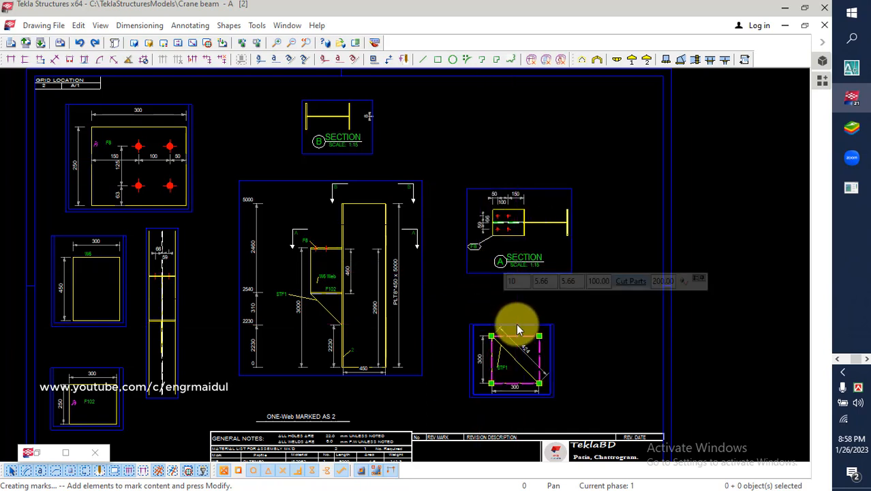